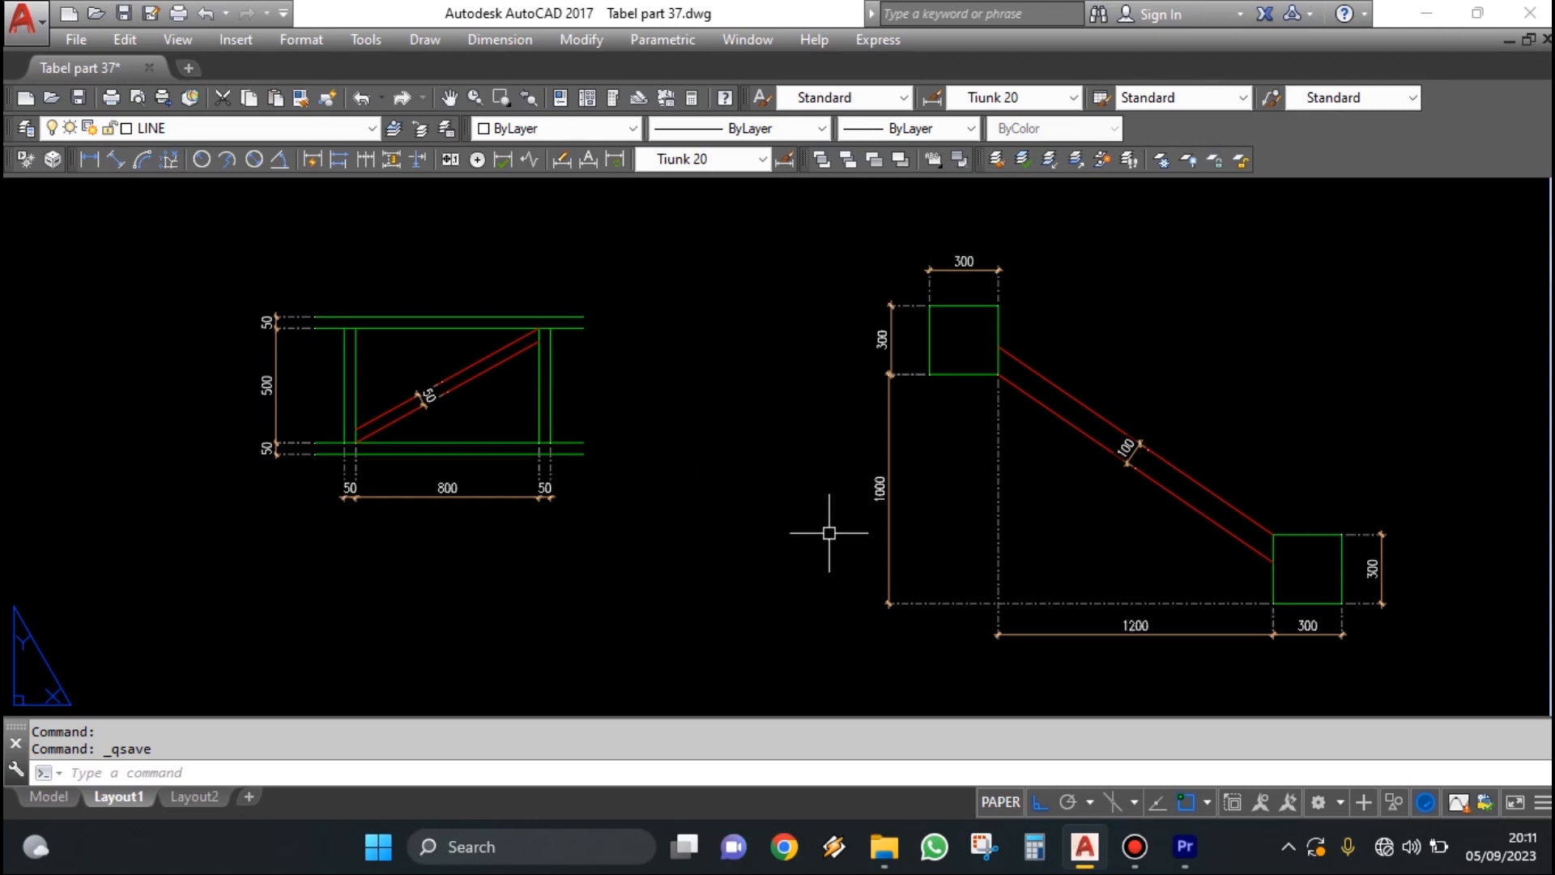
- Examine the pair of parallel diagonal lines and their 50 spacing dimension in the rectangular frame
{"action": "middle_click_drag", "start_coordinate": [509, 443], "coordinate": [527, 442]}
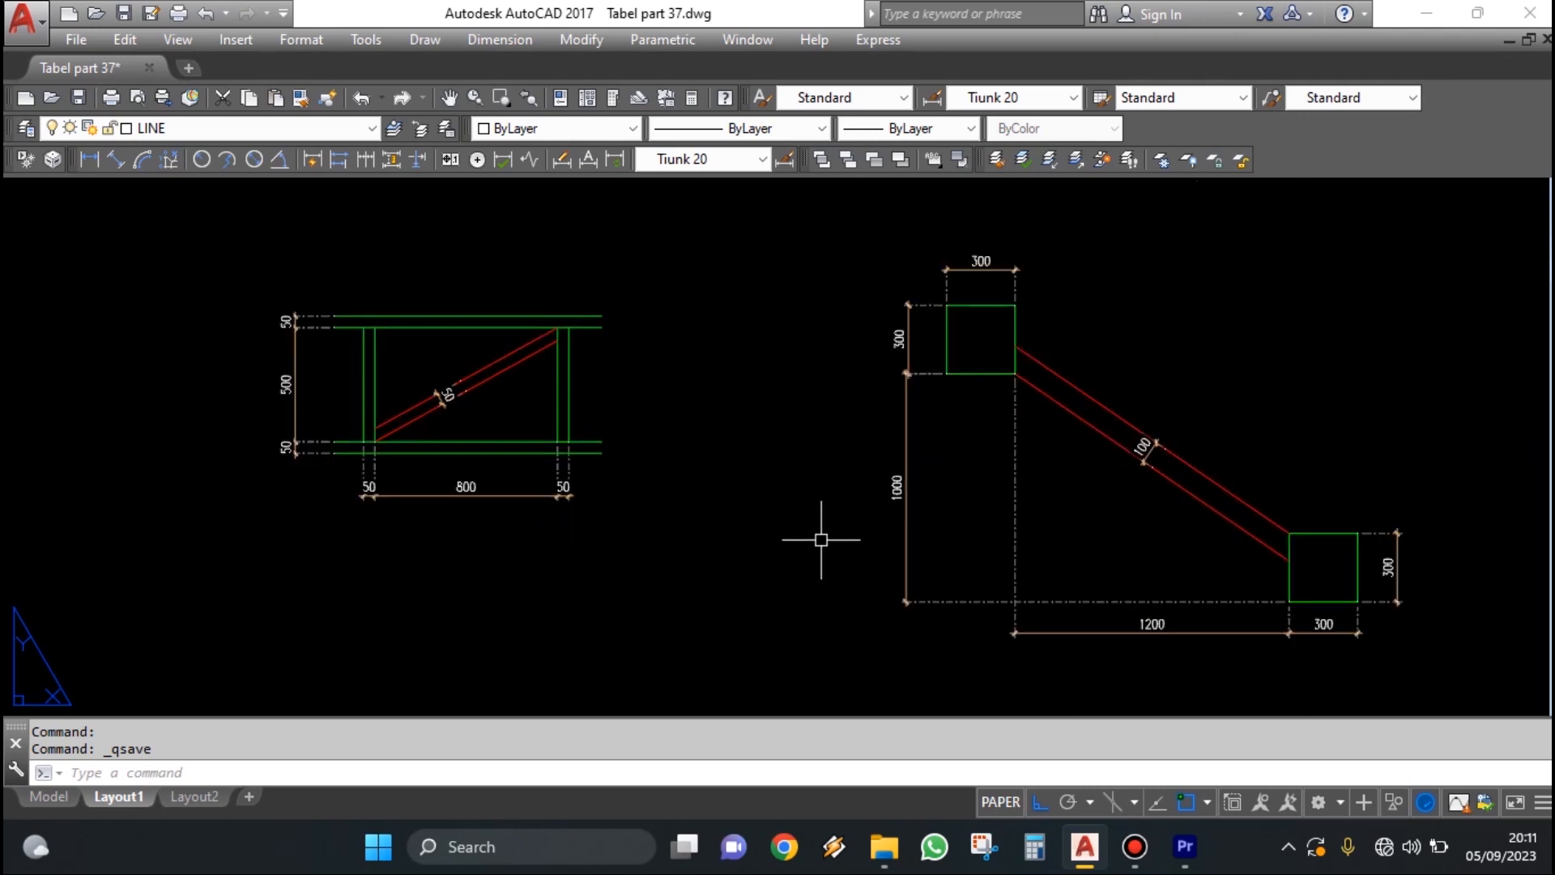
{"action": "scroll", "coordinate": [562, 445], "scroll_direction": "up", "scroll_amount": 4}
{"action": "mouse_move", "coordinate": [556, 440]}
{"action": "middle_mouse_down"}
{"action": "mouse_move", "coordinate": [920, 521]}
{"action": "mouse_move", "coordinate": [917, 502]}
{"action": "mouse_move", "coordinate": [1045, 467]}
{"action": "middle_mouse_up"}
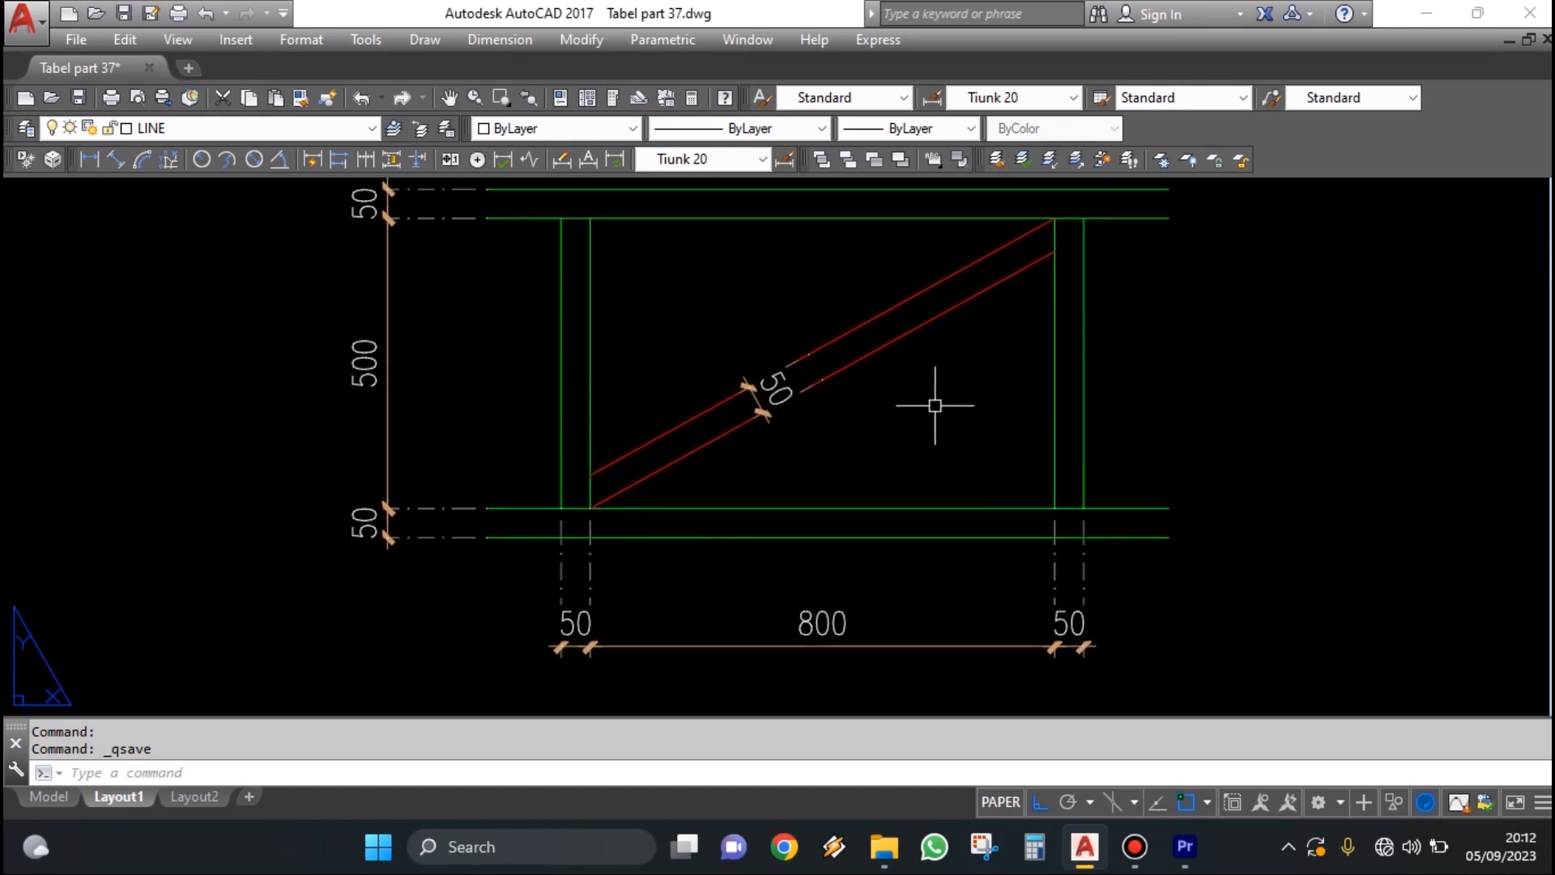
{"action": "left_click", "coordinate": [861, 451]}
{"action": "left_click", "coordinate": [757, 330]}
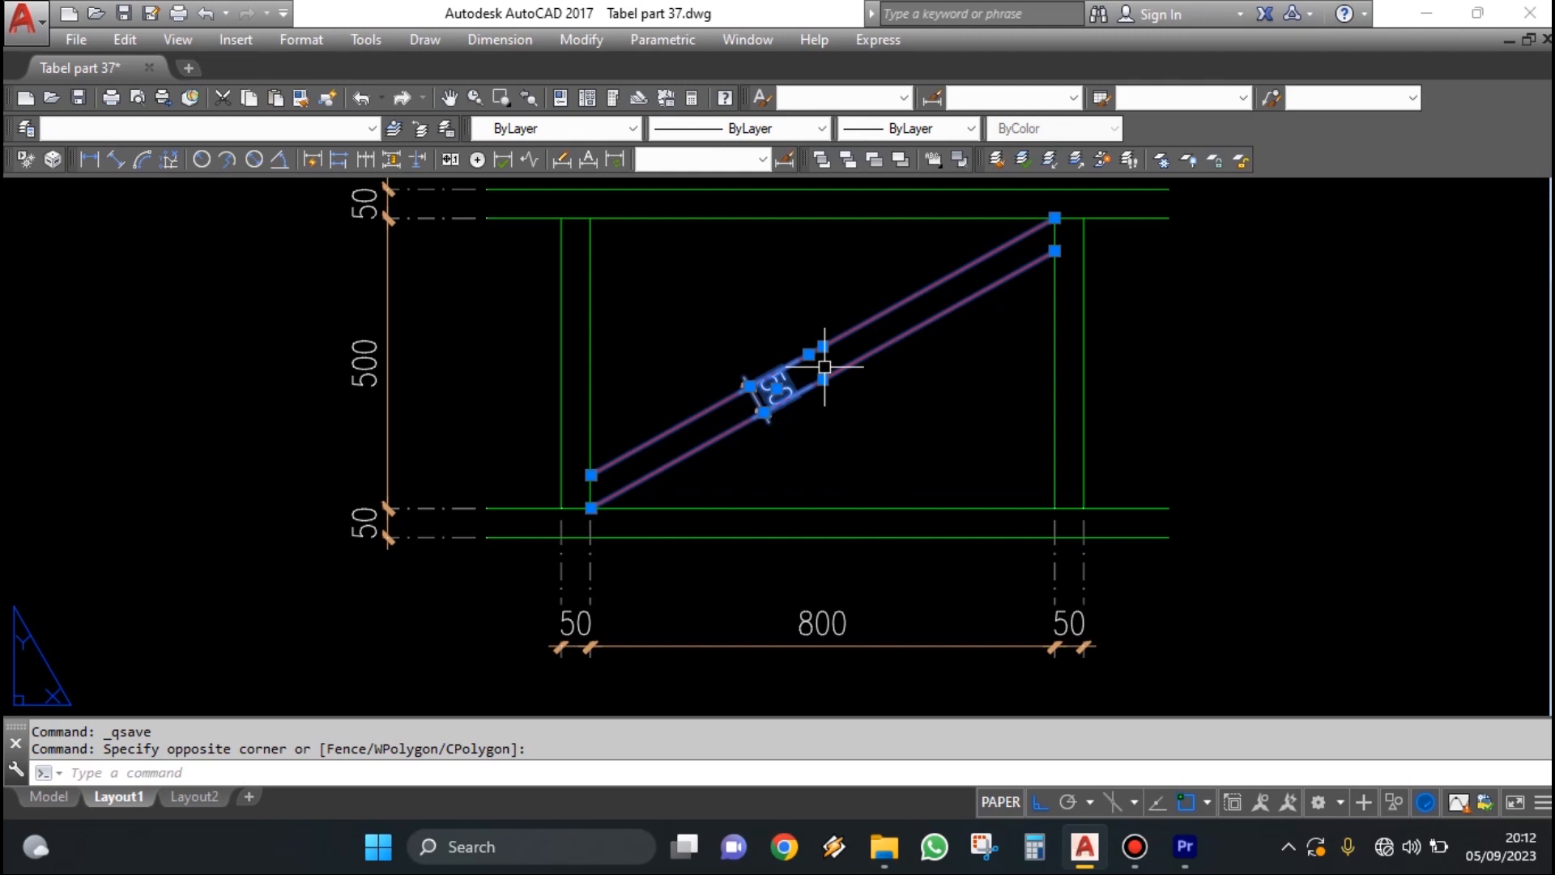
{"action": "key", "text": "Escape"}
{"action": "left_click", "coordinate": [865, 437]}
{"action": "left_click", "coordinate": [750, 332]}
{"action": "key", "text": "Escape"}
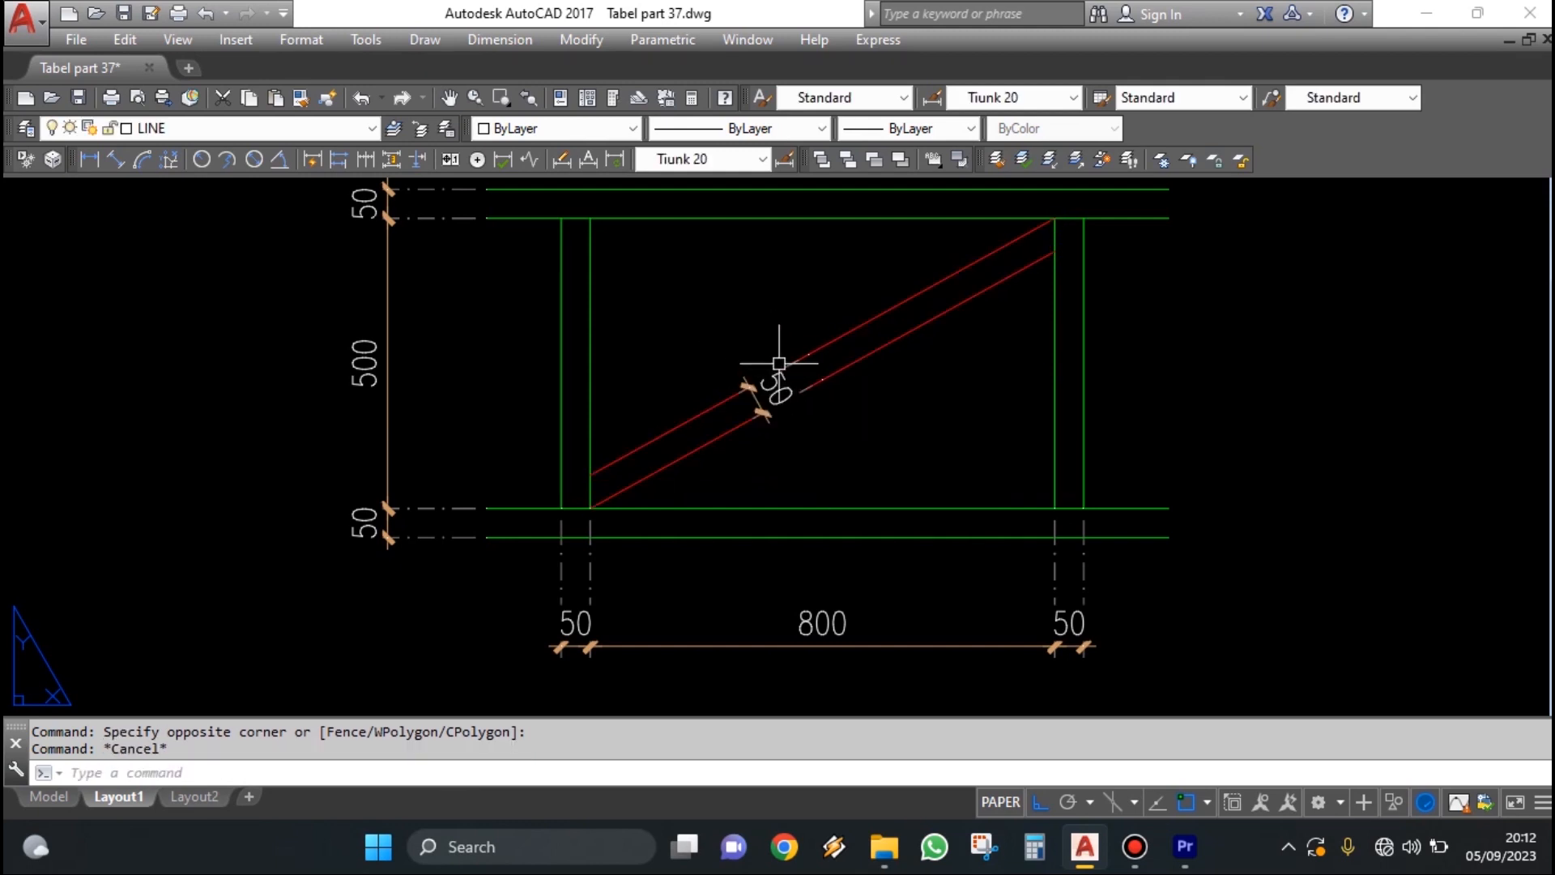
{"action": "scroll", "coordinate": [741, 408], "scroll_direction": "down", "scroll_amount": 4}
{"action": "scroll", "coordinate": [761, 421], "scroll_direction": "up", "scroll_amount": 2}
{"action": "scroll", "coordinate": [872, 383], "scroll_direction": "down", "scroll_amount": 1}
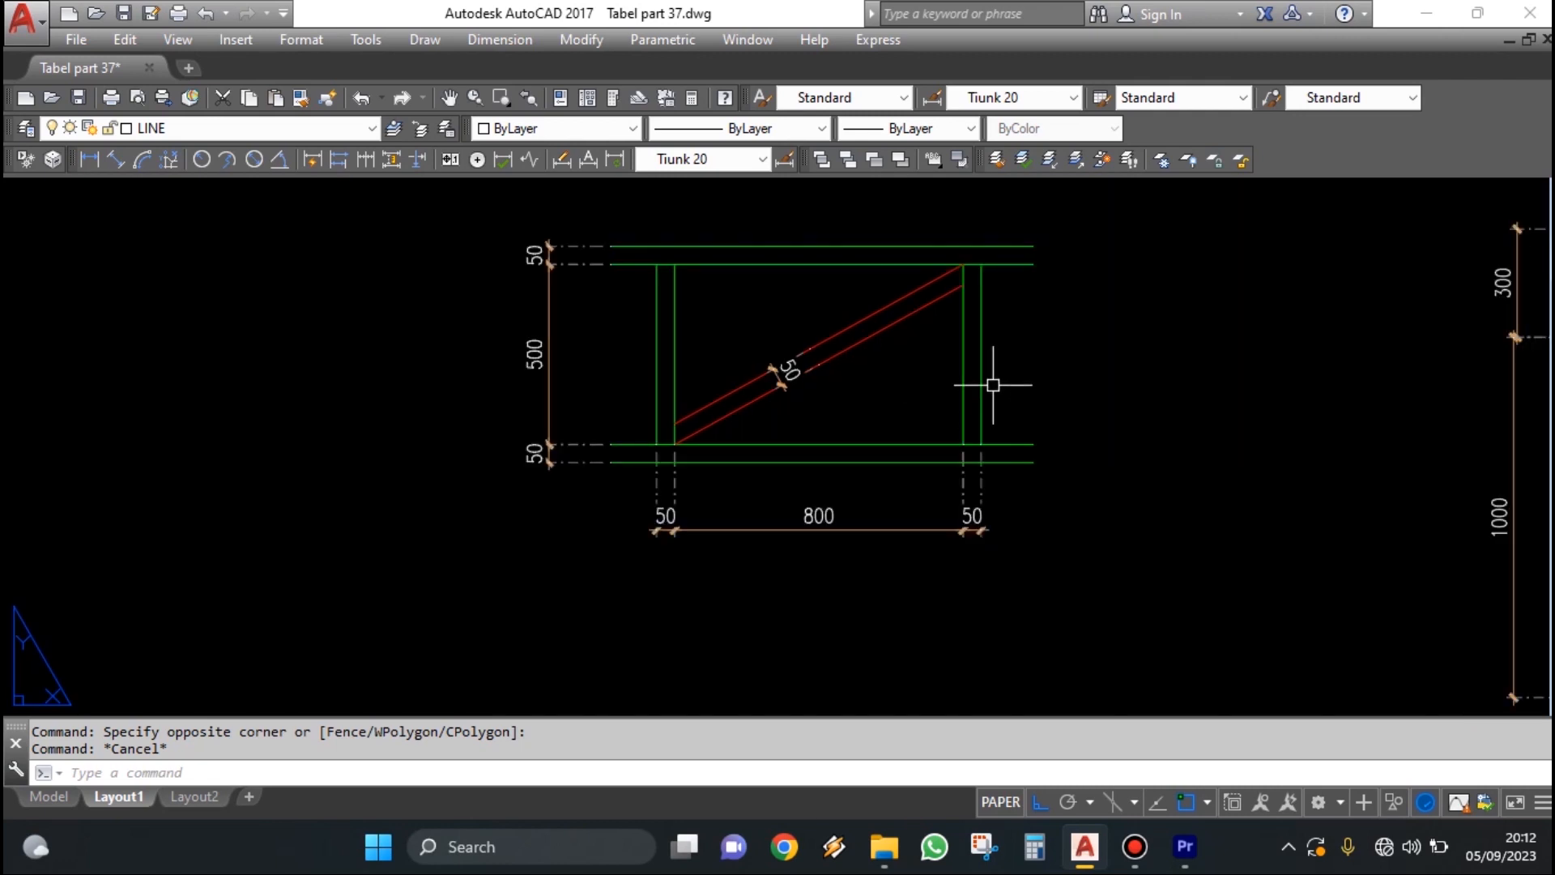
{"action": "middle_click_drag", "start_coordinate": [988, 389], "coordinate": [930, 429]}
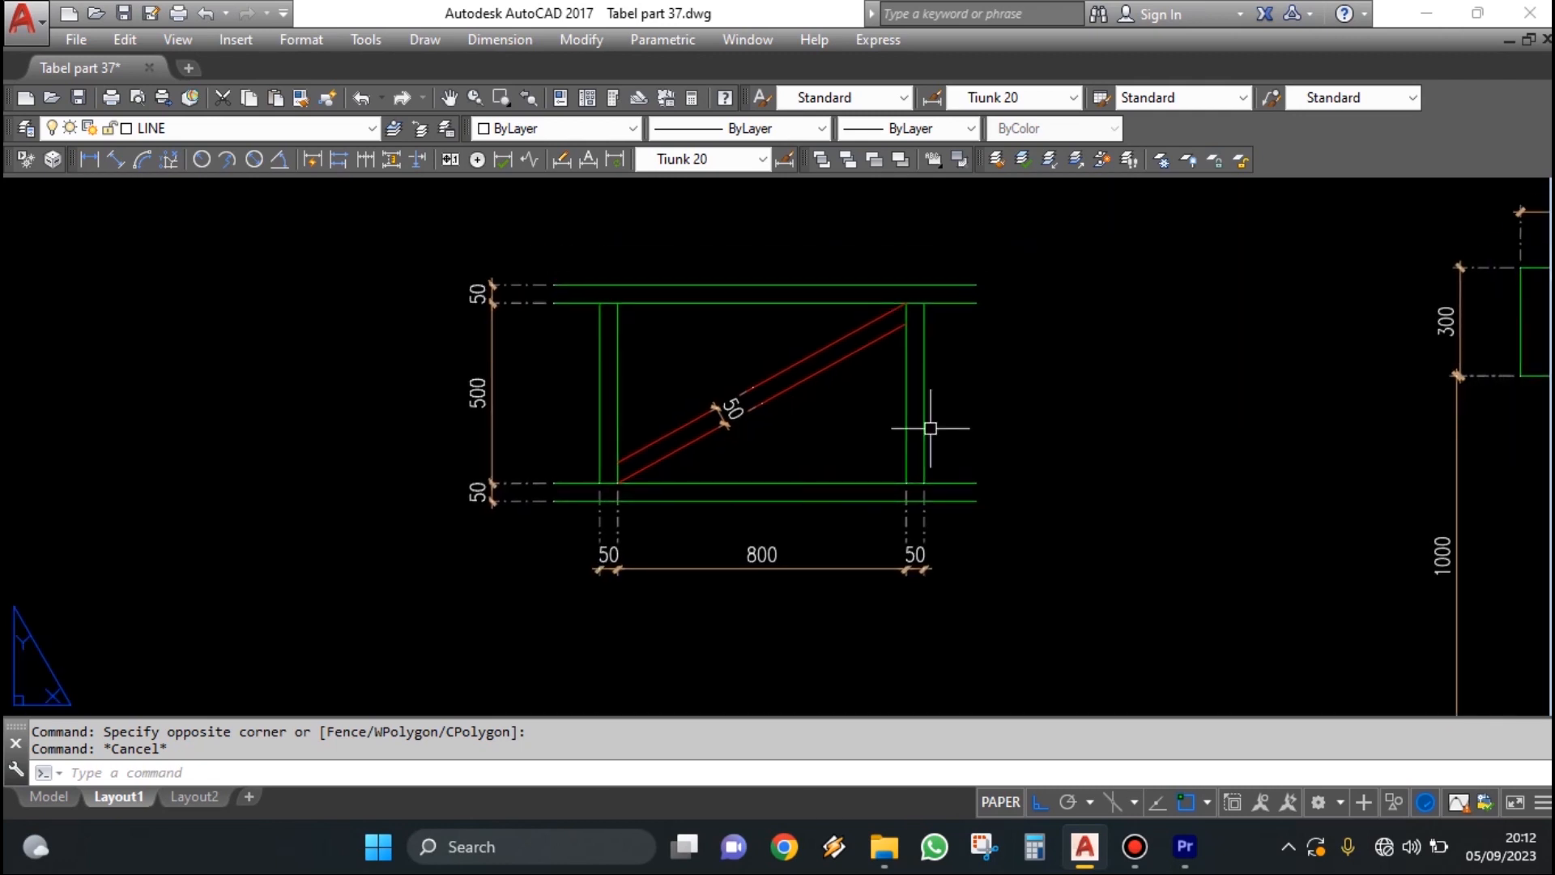
{"action": "scroll", "coordinate": [902, 421], "scroll_direction": "down", "scroll_amount": 2}
{"action": "scroll", "coordinate": [972, 429], "scroll_direction": "up", "scroll_amount": 2}
{"action": "scroll", "coordinate": [955, 436], "scroll_direction": "down", "scroll_amount": 2}
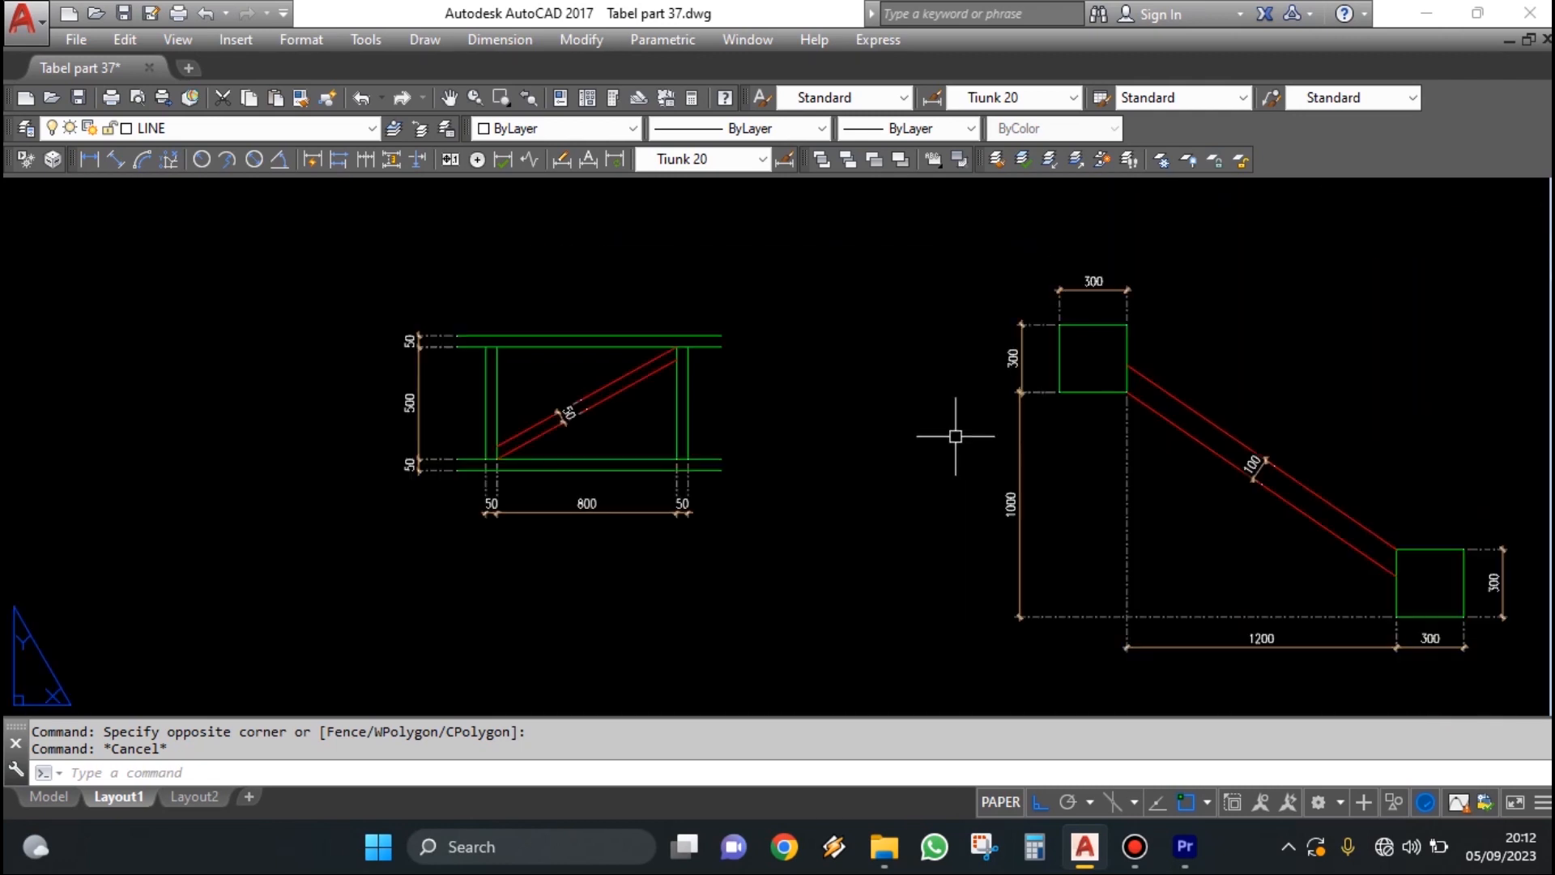
- Inspect the rectangular frame up close, following the diagonal brace down to its lower end
{"action": "scroll", "coordinate": [576, 435], "scroll_direction": "up", "scroll_amount": 4}
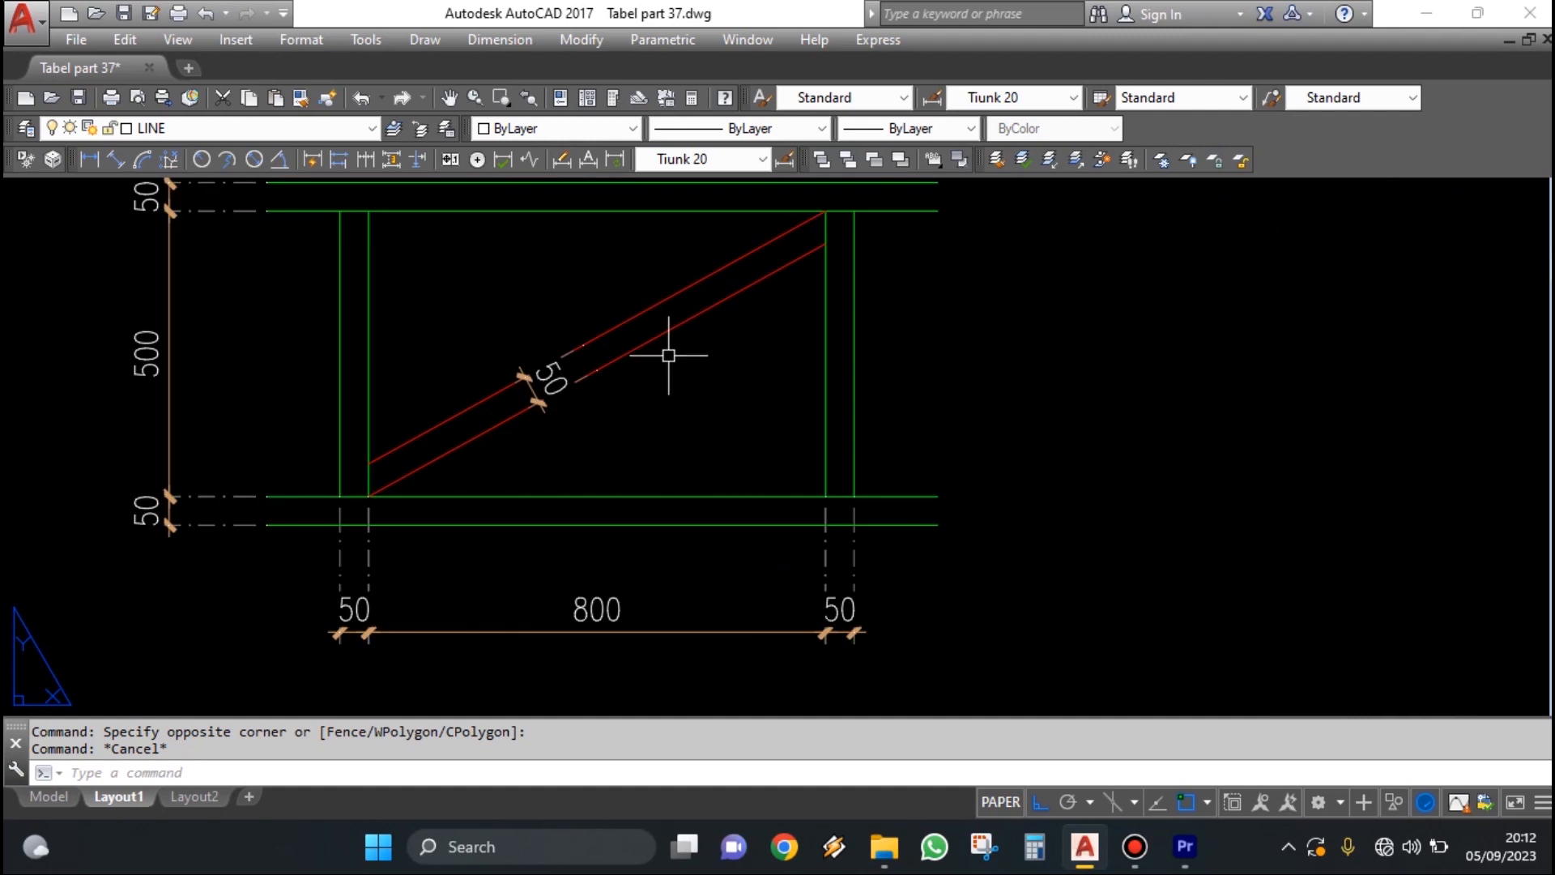
{"action": "scroll", "coordinate": [607, 401], "scroll_direction": "down", "scroll_amount": 4}
{"action": "scroll", "coordinate": [833, 392], "scroll_direction": "up", "scroll_amount": 4}
{"action": "scroll", "coordinate": [951, 337], "scroll_direction": "down", "scroll_amount": 2}
{"action": "scroll", "coordinate": [985, 364], "scroll_direction": "up", "scroll_amount": 4}
{"action": "scroll", "coordinate": [659, 459], "scroll_direction": "down", "scroll_amount": 4}
{"action": "scroll", "coordinate": [387, 378], "scroll_direction": "up", "scroll_amount": 4}
{"action": "scroll", "coordinate": [597, 400], "scroll_direction": "down", "scroll_amount": 2}
{"action": "scroll", "coordinate": [580, 410], "scroll_direction": "up", "scroll_amount": 3}
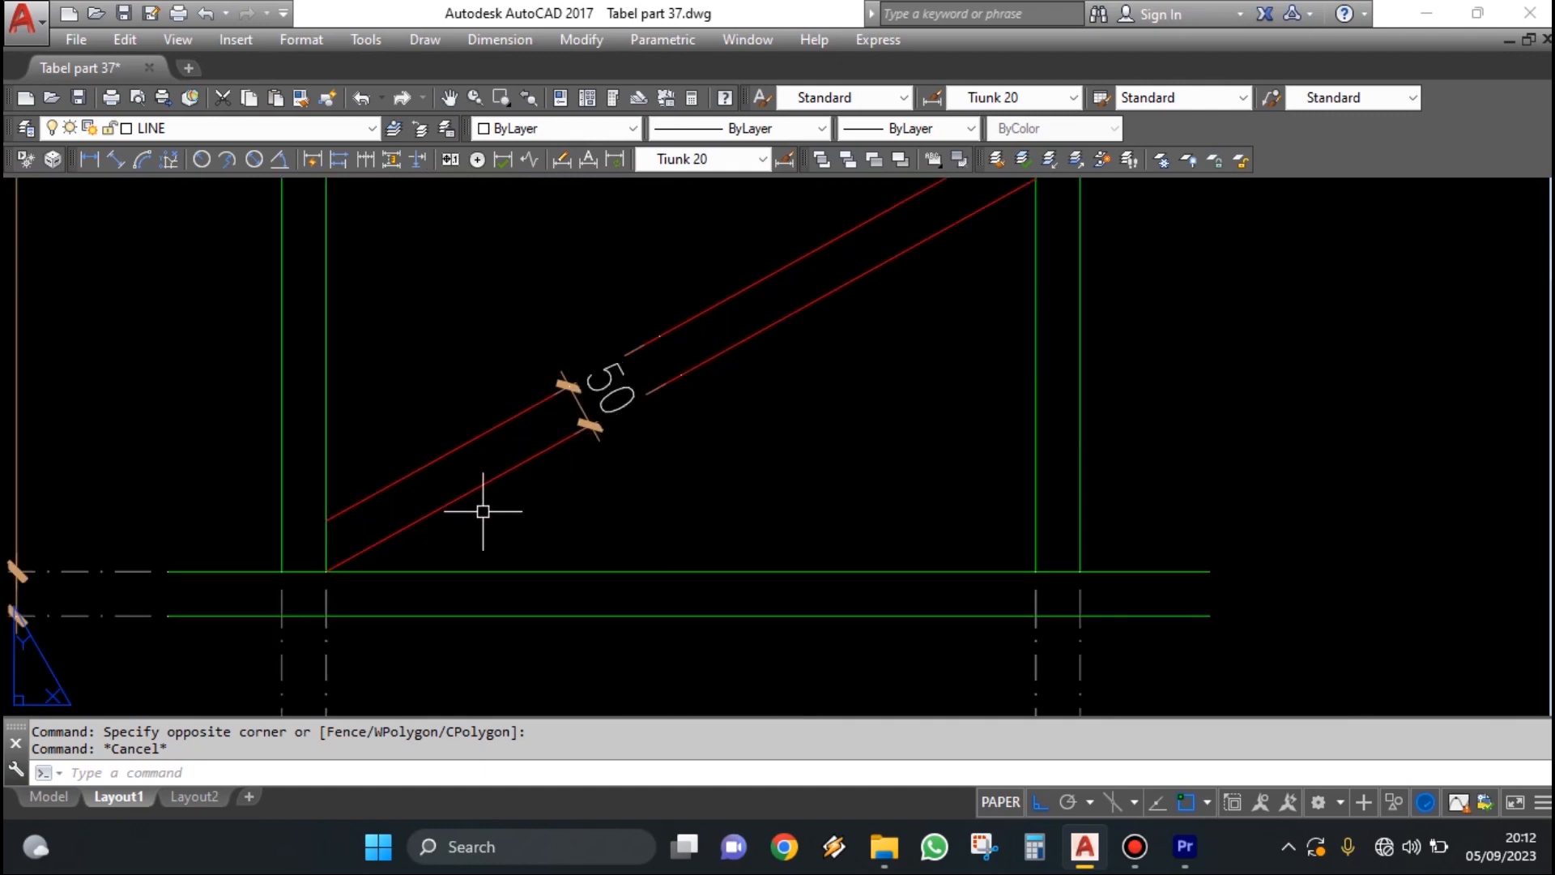
{"action": "scroll", "coordinate": [409, 521], "scroll_direction": "up", "scroll_amount": 4}
{"action": "middle_click_drag", "start_coordinate": [409, 521], "coordinate": [647, 440]}
{"action": "scroll", "coordinate": [632, 462], "scroll_direction": "down", "scroll_amount": 4}
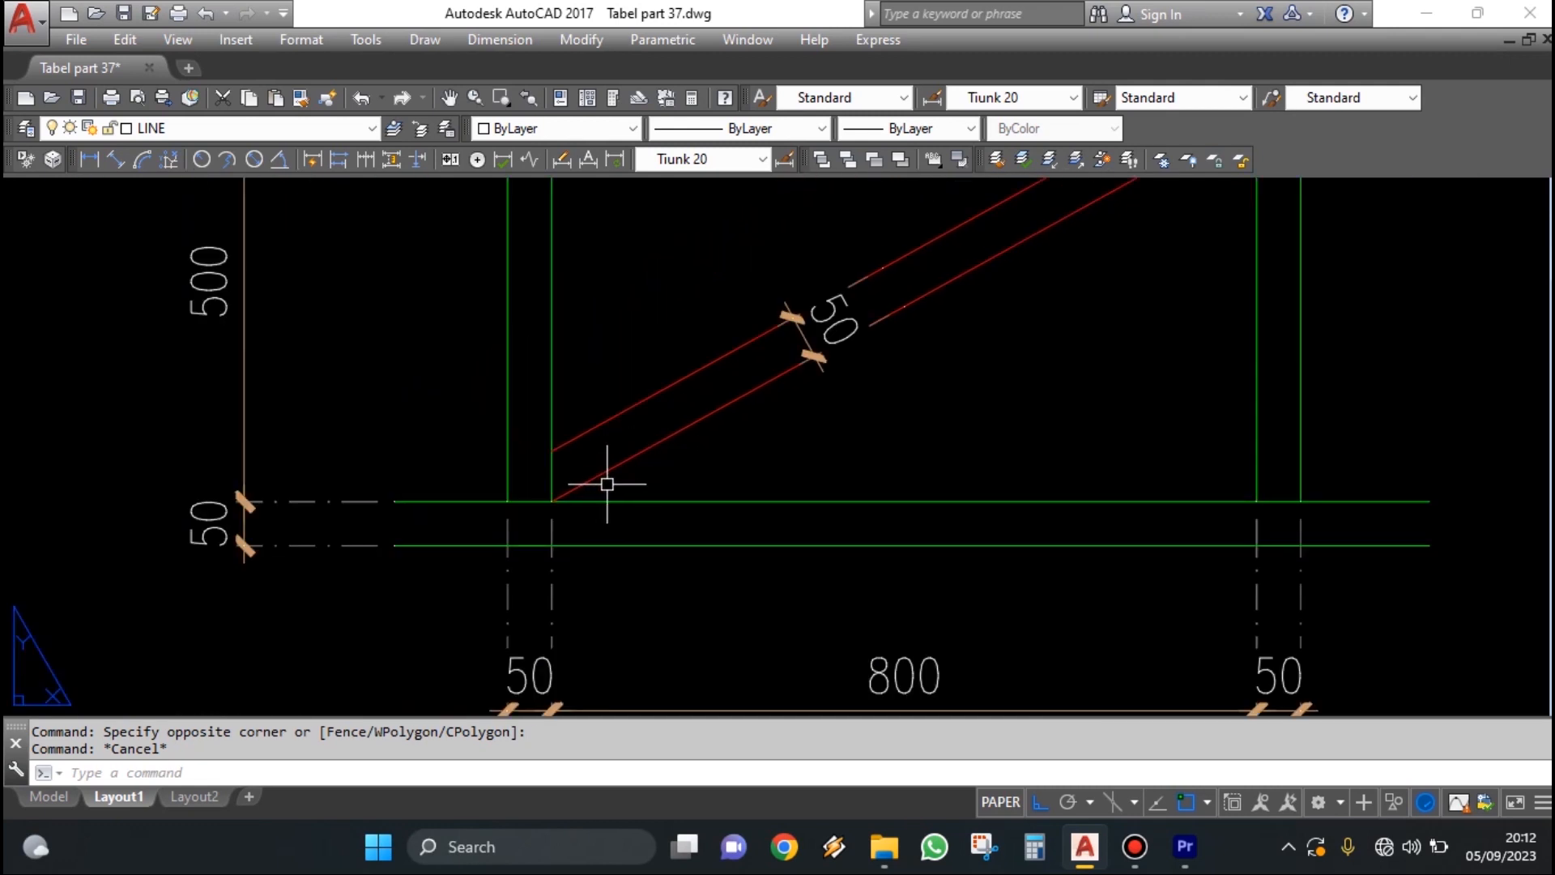
{"action": "scroll", "coordinate": [595, 479], "scroll_direction": "up", "scroll_amount": 2}
{"action": "scroll", "coordinate": [567, 483], "scroll_direction": "up", "scroll_amount": 3}
{"action": "scroll", "coordinate": [778, 366], "scroll_direction": "down", "scroll_amount": 6}
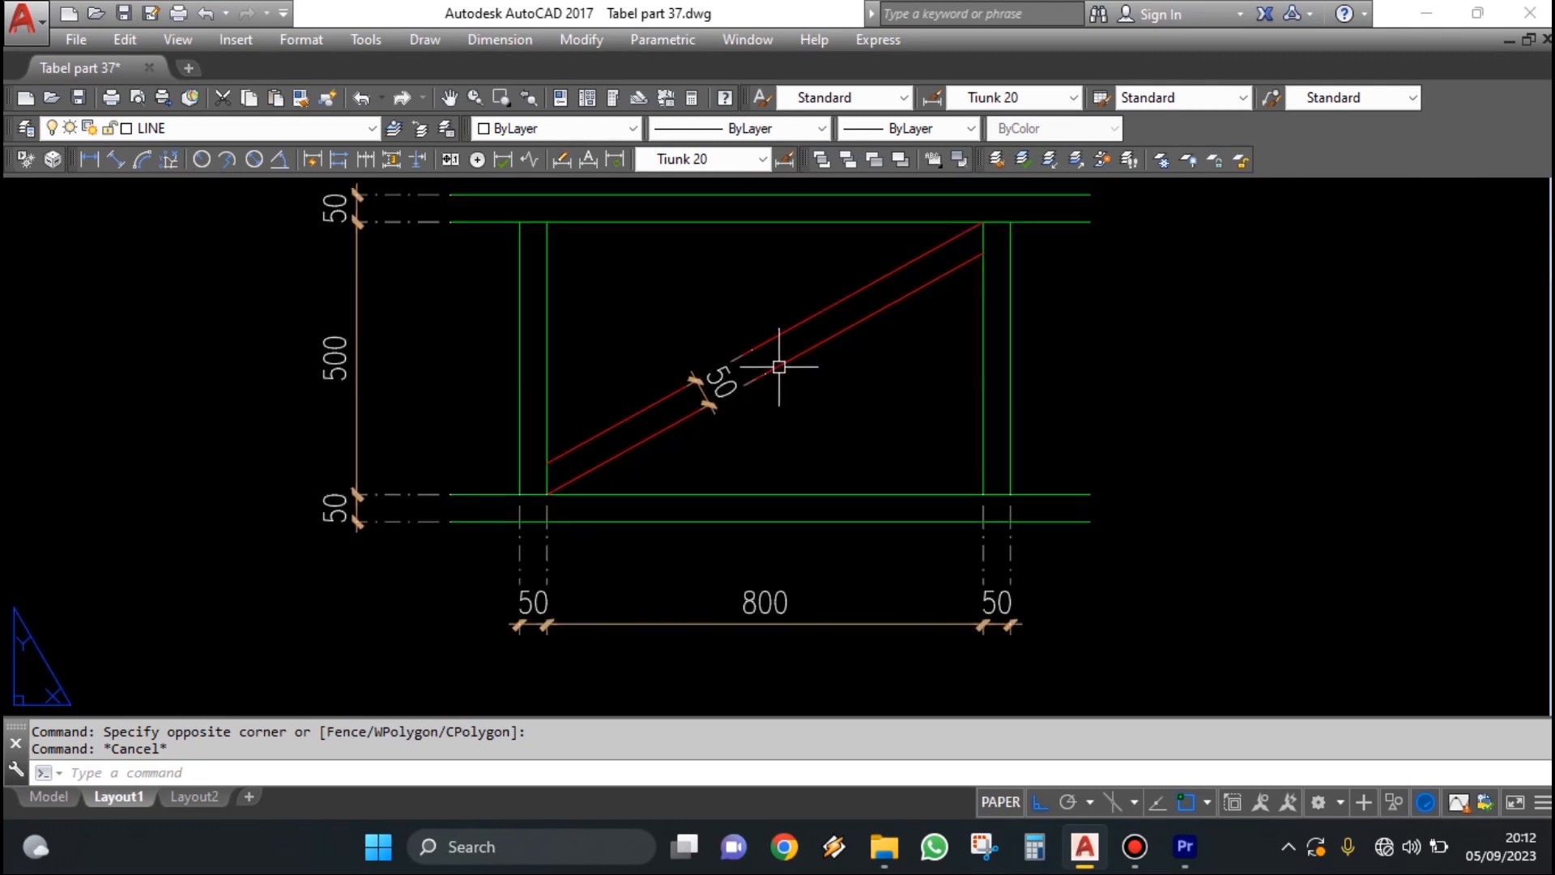
- Check how the brace's lower red line meets the corner between the frame's inner vertical and horizontal green lines
{"action": "left_click", "coordinate": [778, 366]}
{"action": "scroll", "coordinate": [511, 527], "scroll_direction": "up", "scroll_amount": 6}
{"action": "key", "text": "Escape"}
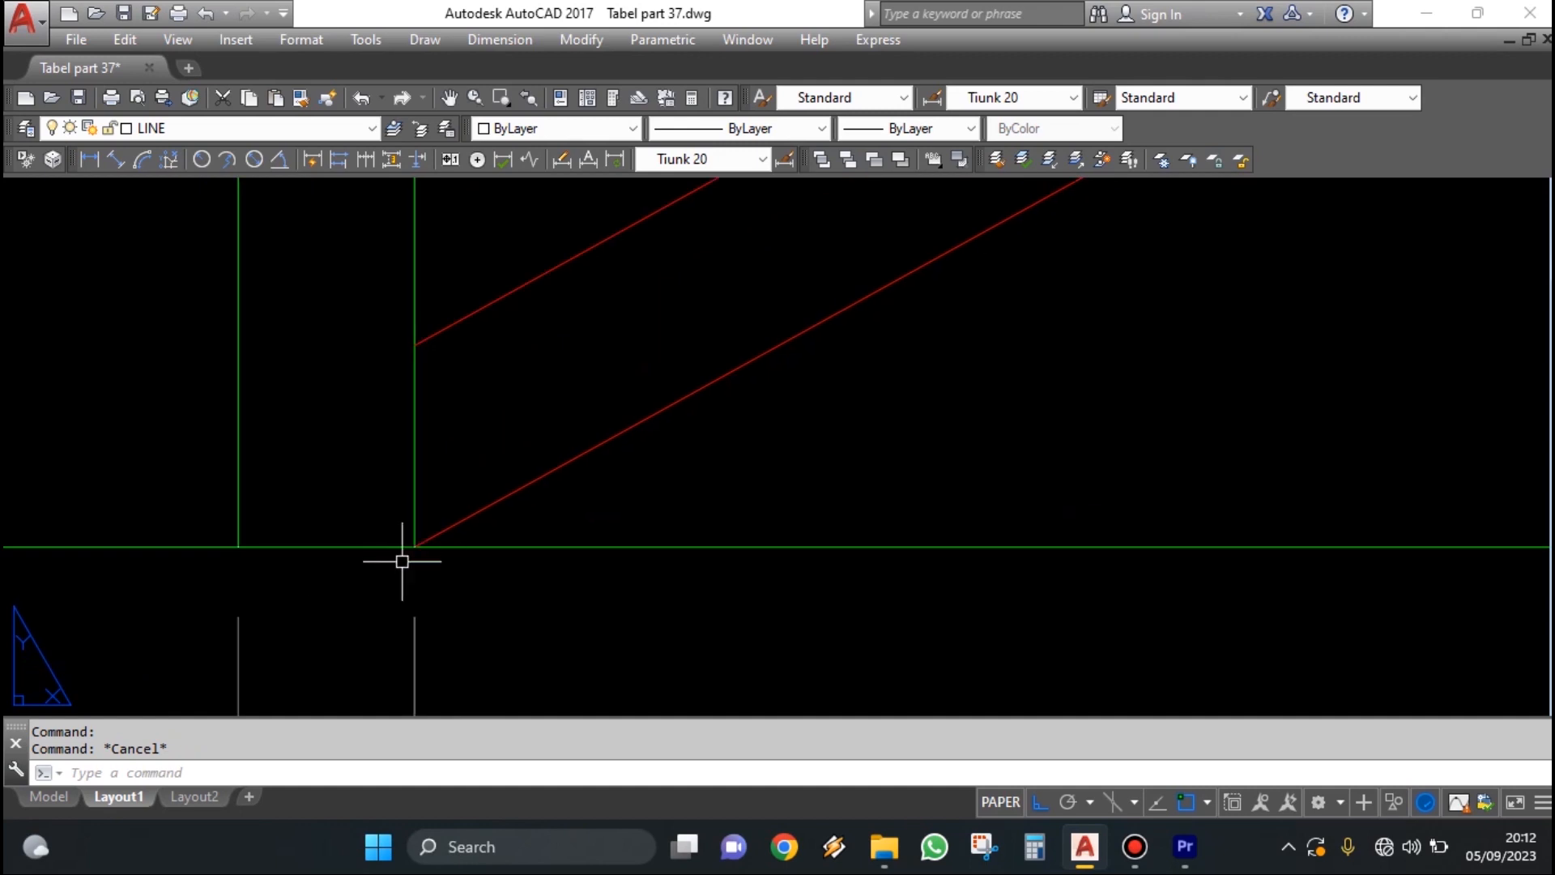
{"action": "scroll", "coordinate": [426, 548], "scroll_direction": "down", "scroll_amount": 3}
{"action": "scroll", "coordinate": [437, 535], "scroll_direction": "up", "scroll_amount": 2}
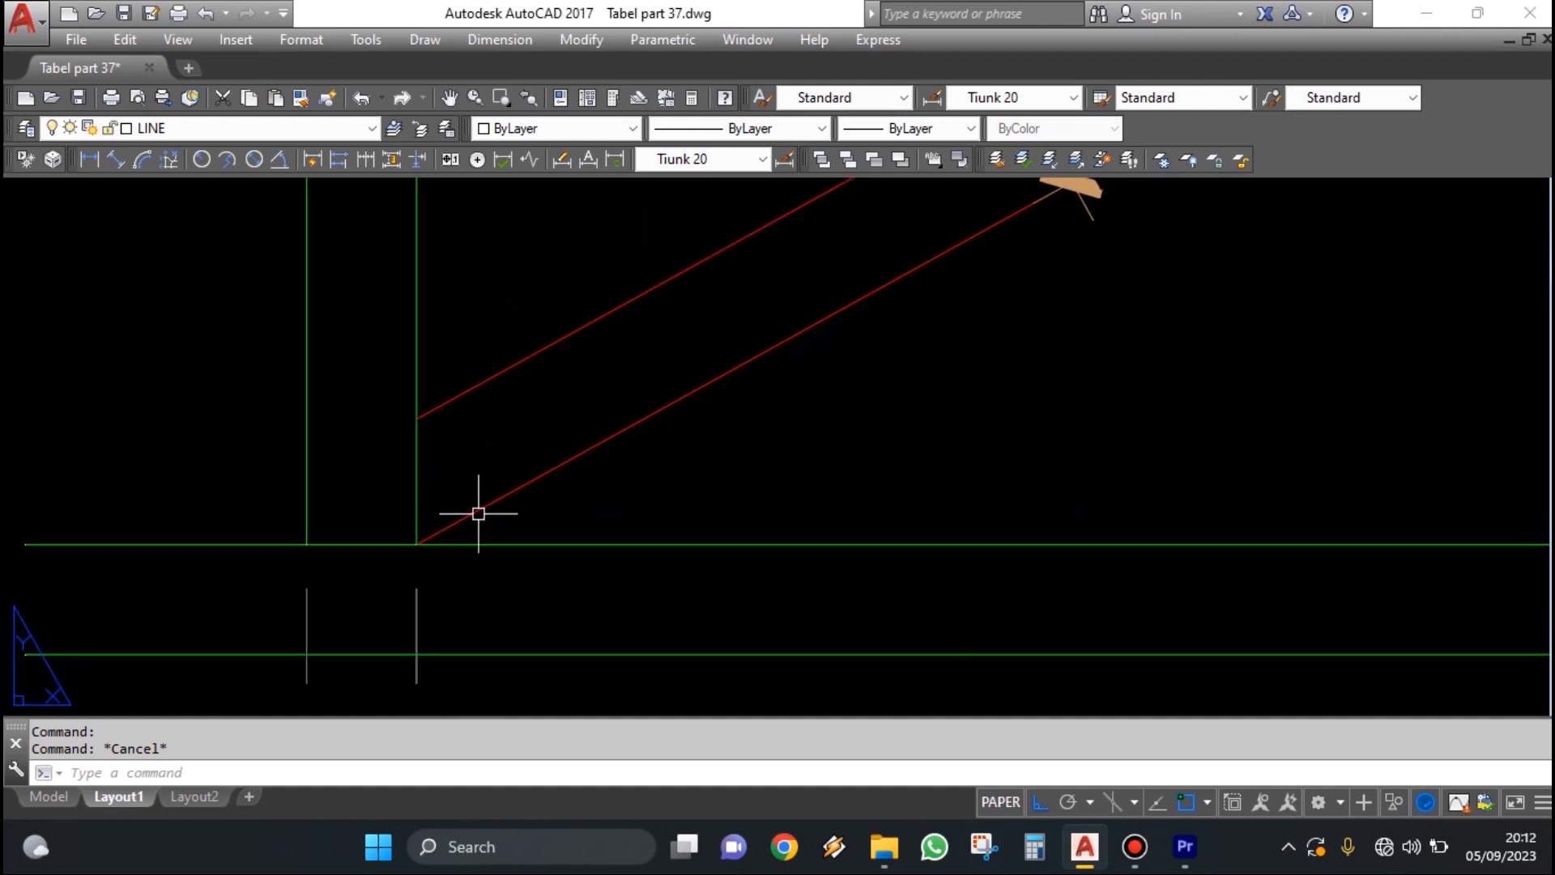
{"action": "left_click", "coordinate": [561, 544]}
{"action": "left_click", "coordinate": [416, 486]}
{"action": "key", "text": "Escape"}
{"action": "left_click", "coordinate": [531, 543]}
{"action": "left_click", "coordinate": [416, 486]}
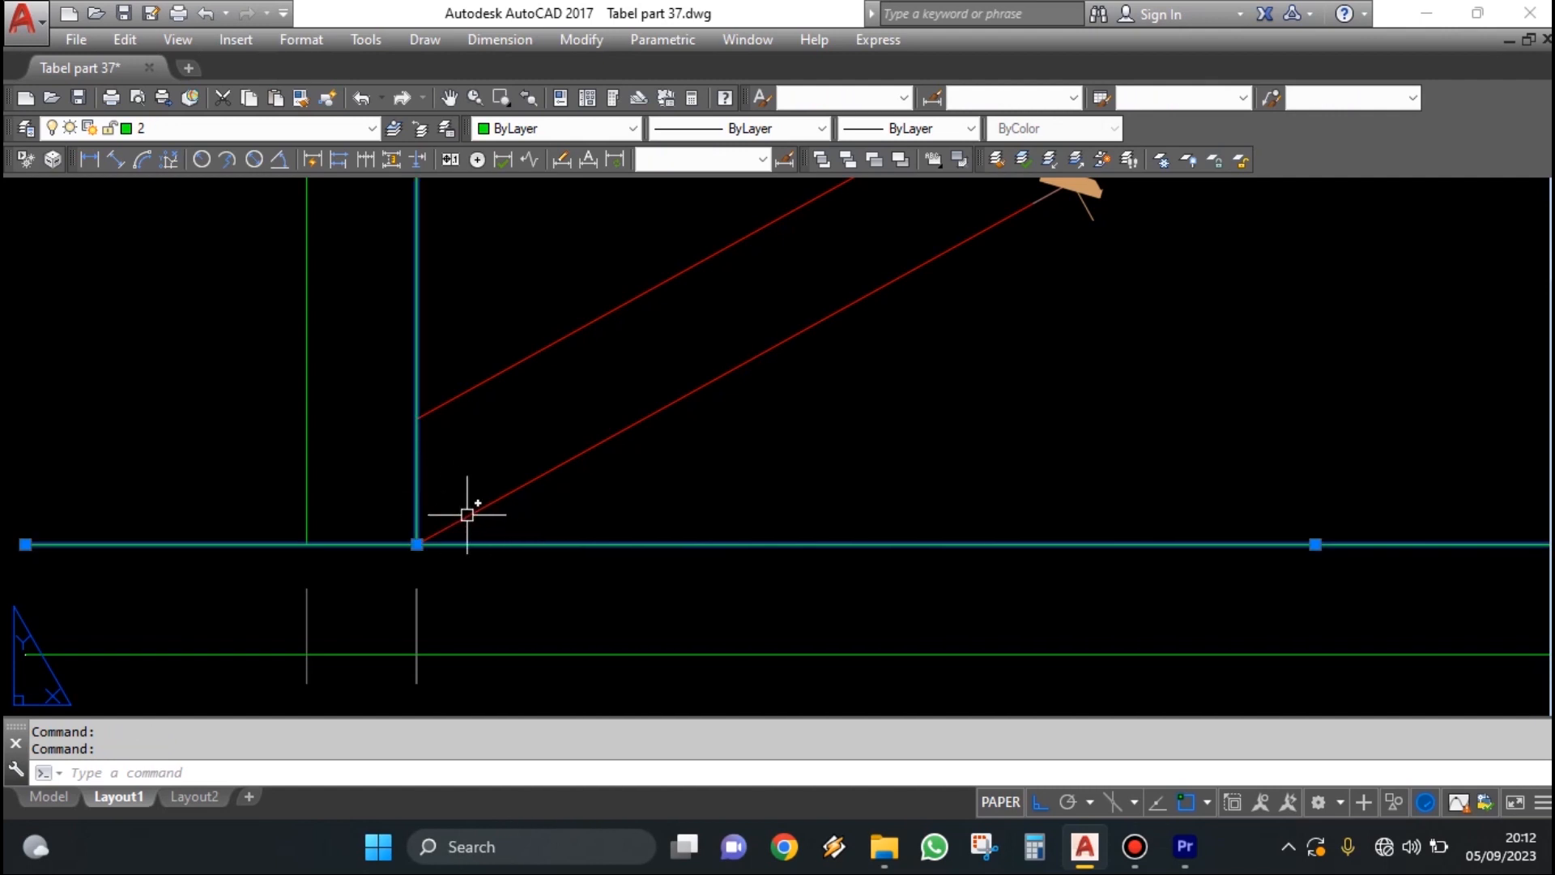
{"action": "key", "text": "Escape"}
{"action": "scroll", "coordinate": [437, 470], "scroll_direction": "down", "scroll_amount": 2}
{"action": "scroll", "coordinate": [434, 477], "scroll_direction": "up", "scroll_amount": 2}
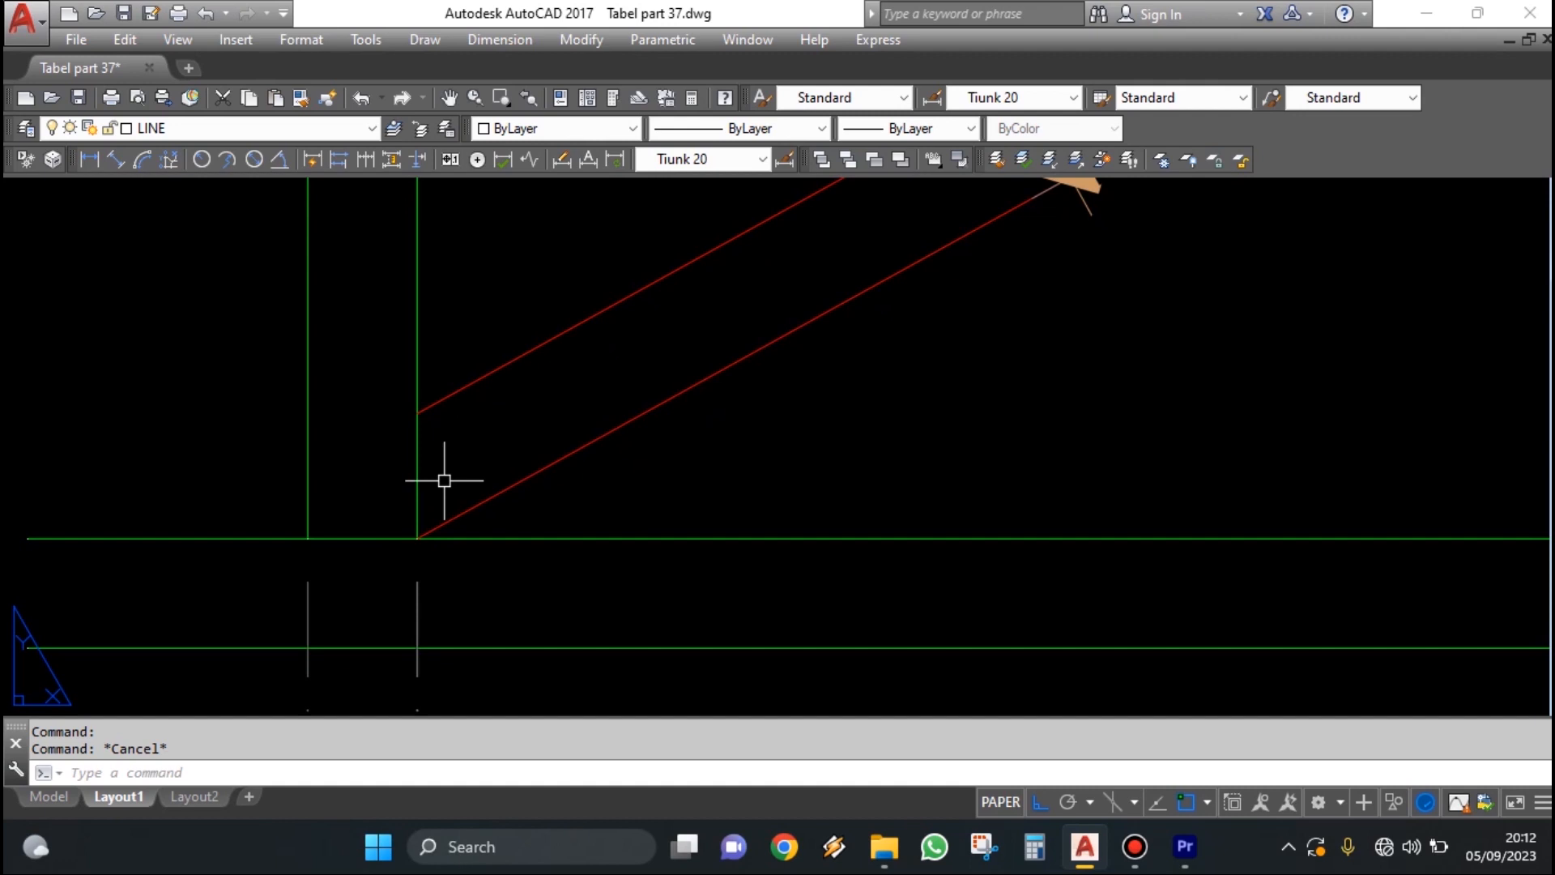
- Trace both red brace lines and check the upper line's end at the frame's opposite inner corner
{"action": "left_click", "coordinate": [570, 460]}
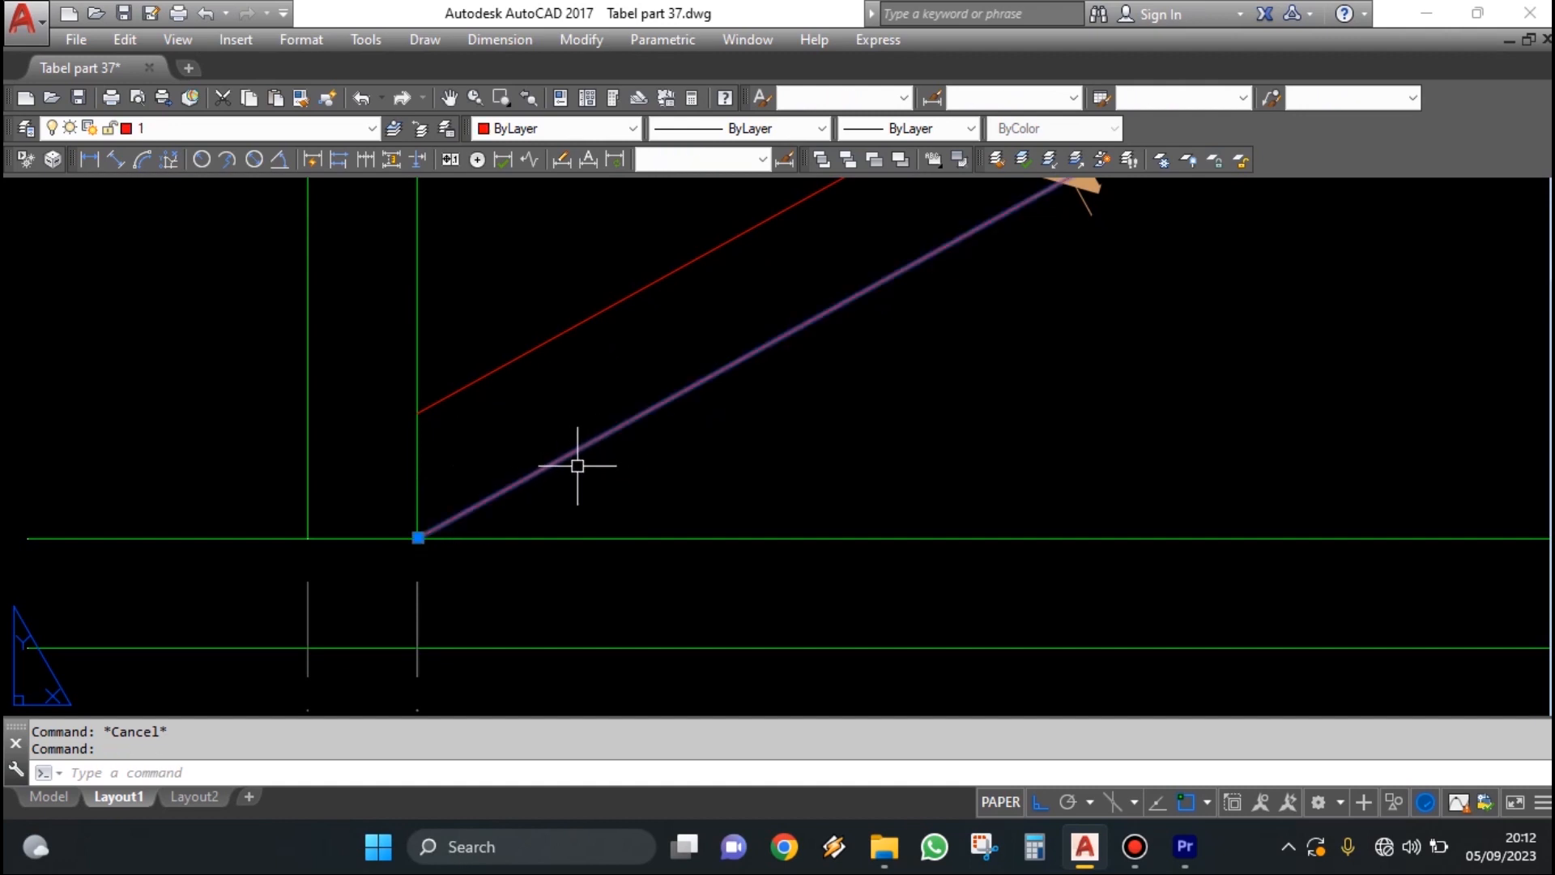
{"action": "scroll", "coordinate": [656, 358], "scroll_direction": "down", "scroll_amount": 2}
{"action": "scroll", "coordinate": [583, 441], "scroll_direction": "up", "scroll_amount": 2}
{"action": "scroll", "coordinate": [742, 361], "scroll_direction": "down", "scroll_amount": 2}
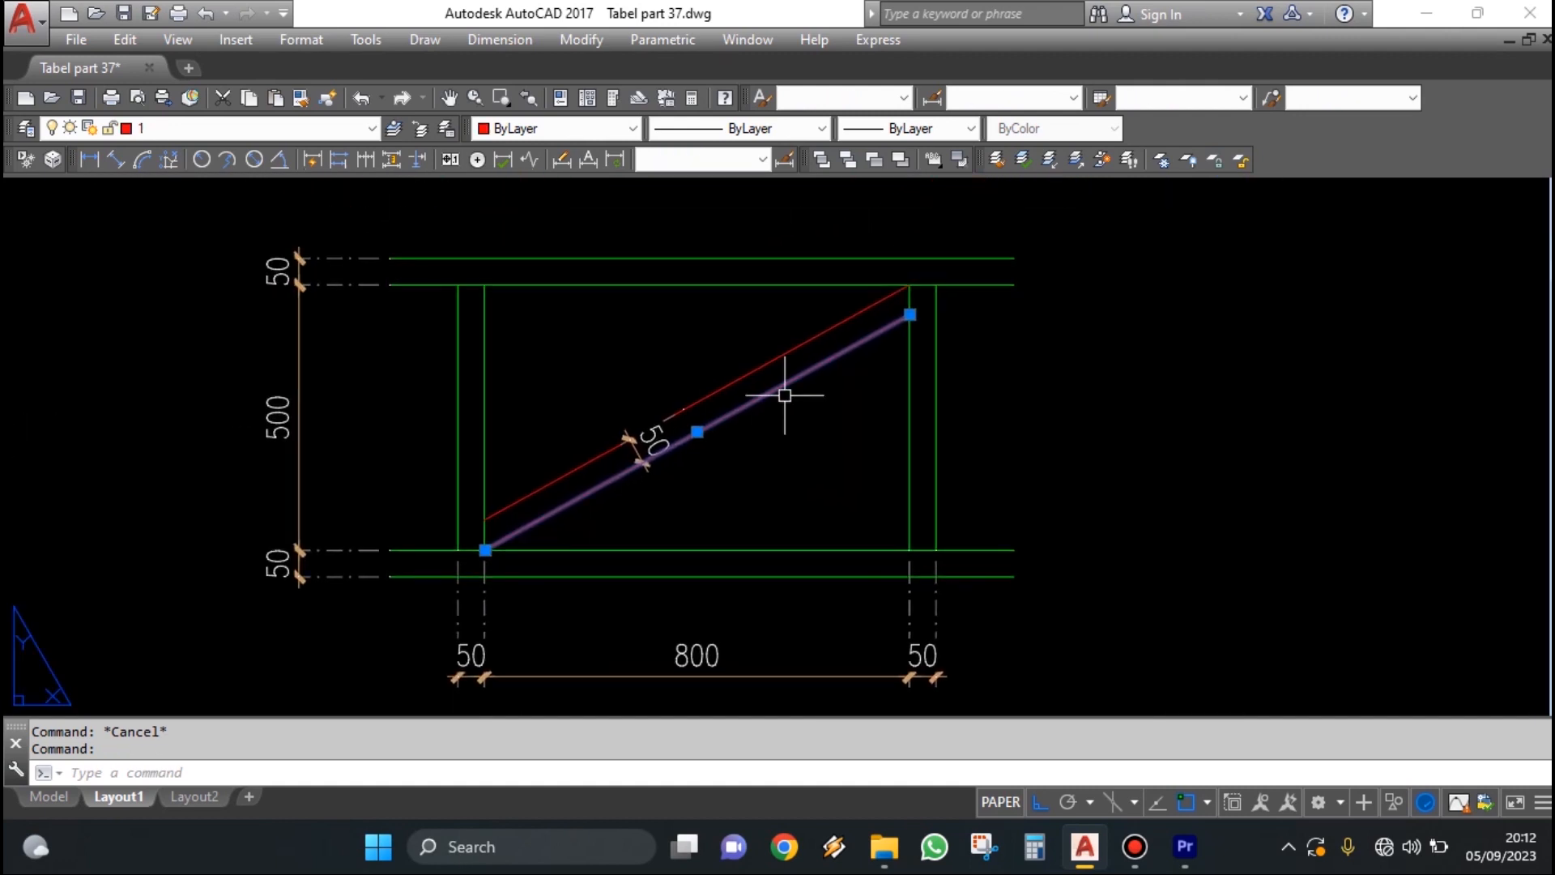
{"action": "scroll", "coordinate": [785, 395], "scroll_direction": "up", "scroll_amount": 3}
{"action": "scroll", "coordinate": [694, 377], "scroll_direction": "down", "scroll_amount": 1}
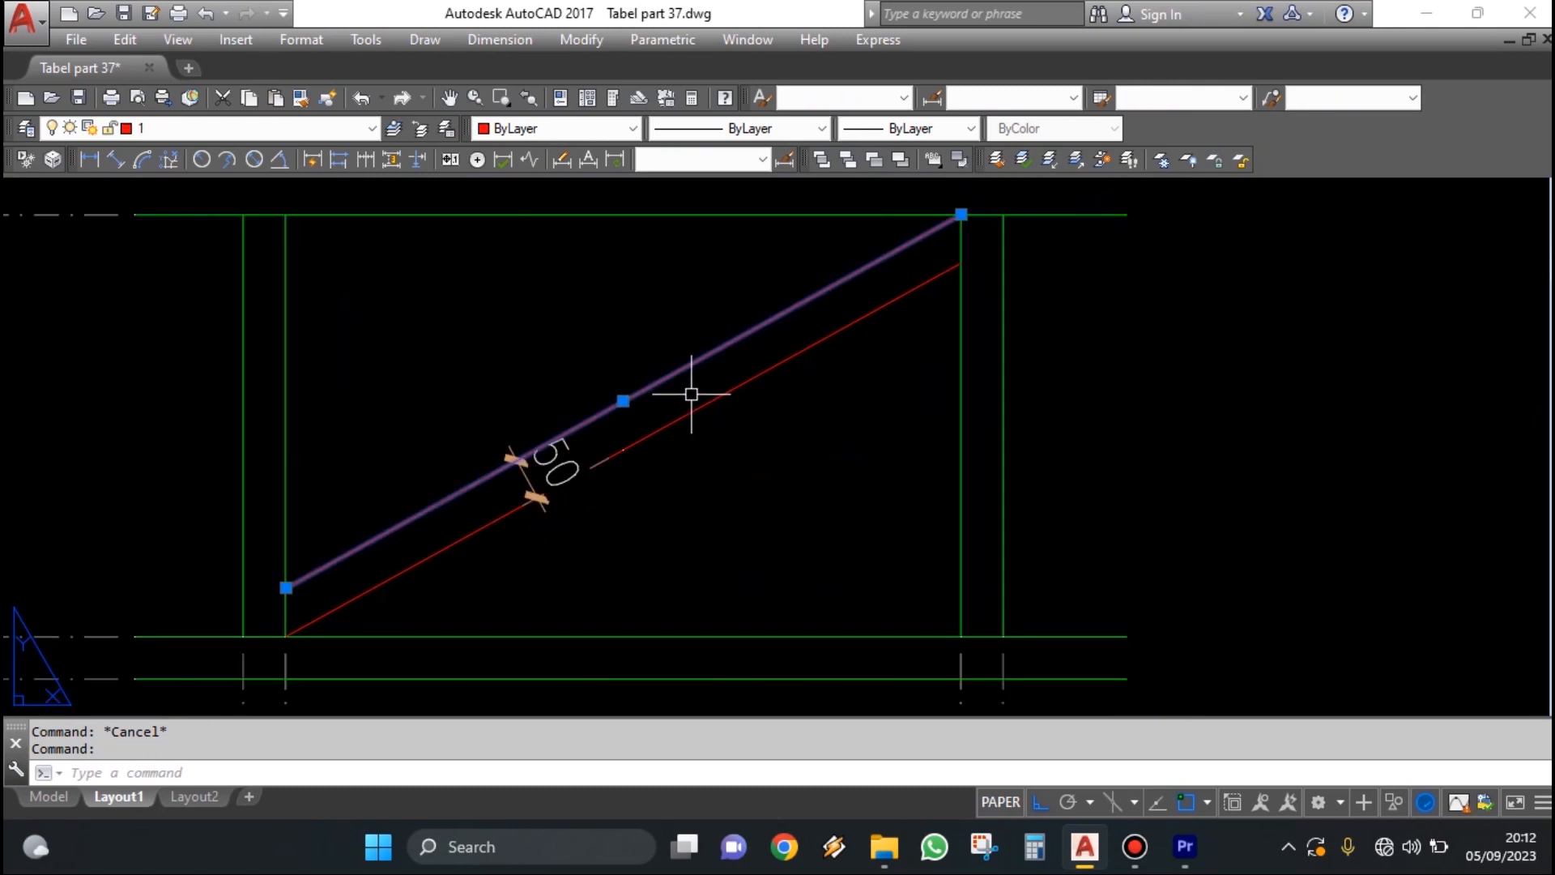
{"action": "scroll", "coordinate": [956, 241], "scroll_direction": "up", "scroll_amount": 5}
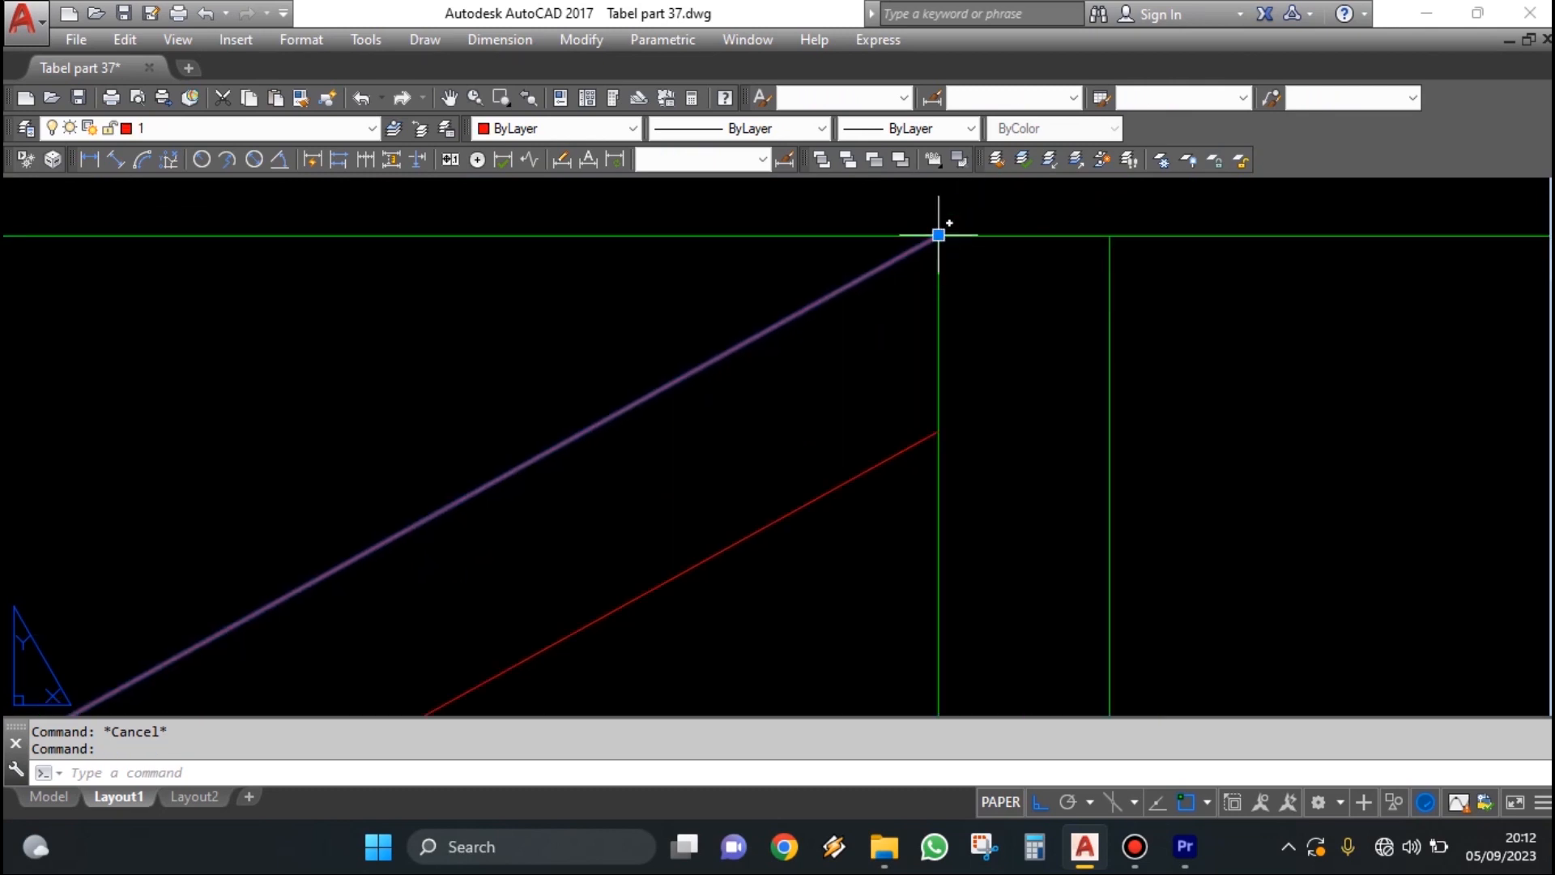
{"action": "left_click", "coordinate": [764, 253]}
{"action": "left_click", "coordinate": [750, 233]}
{"action": "scroll", "coordinate": [797, 307], "scroll_direction": "down", "scroll_amount": 1}
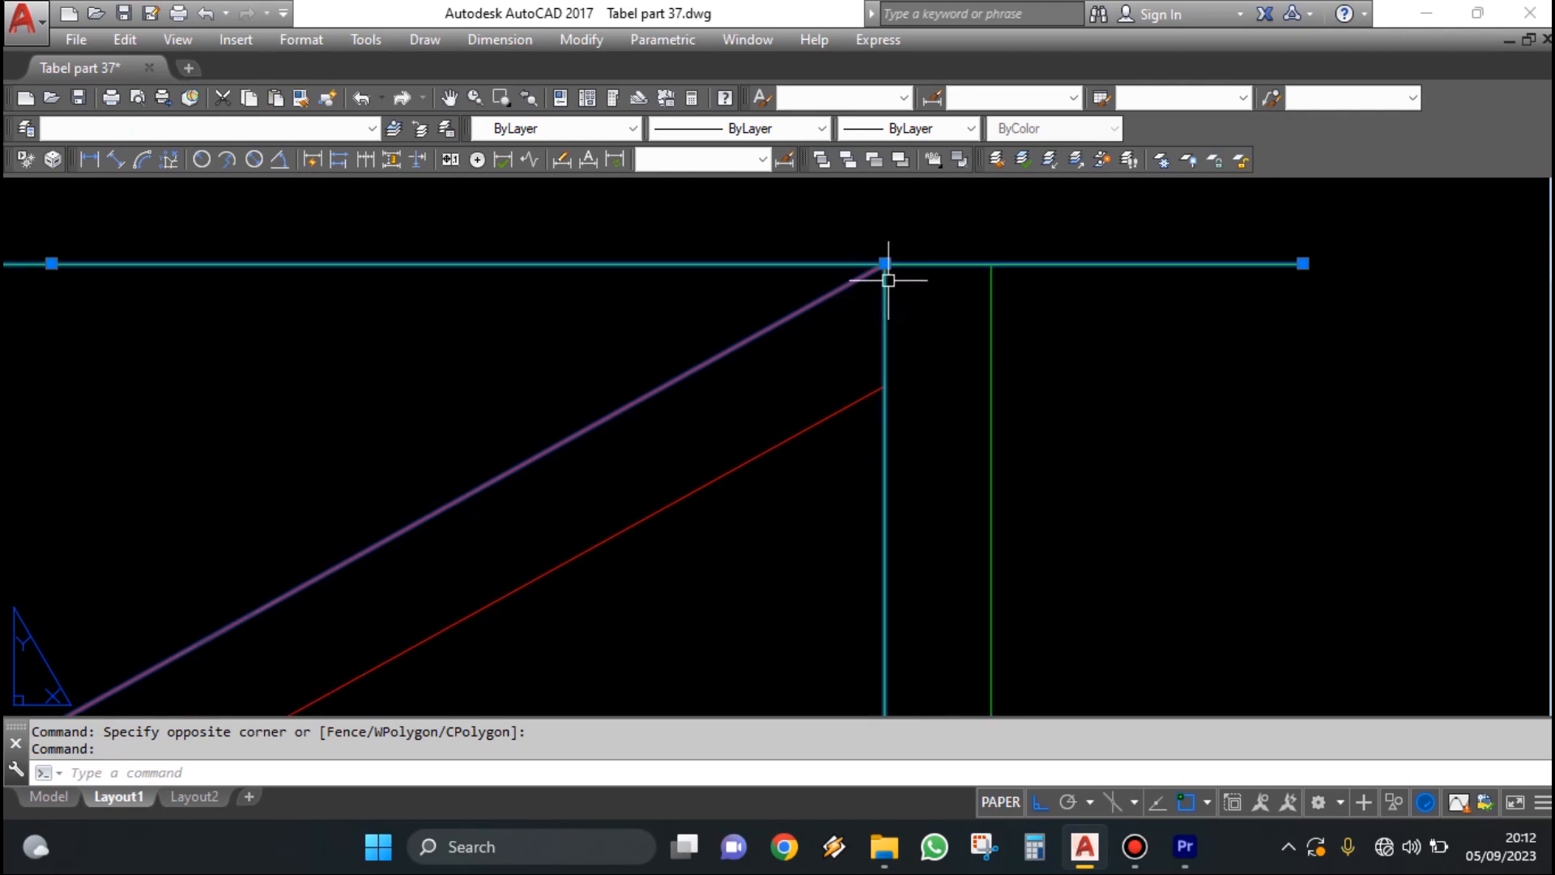
{"action": "scroll", "coordinate": [889, 281], "scroll_direction": "down", "scroll_amount": 6}
{"action": "key", "text": "Escape"}
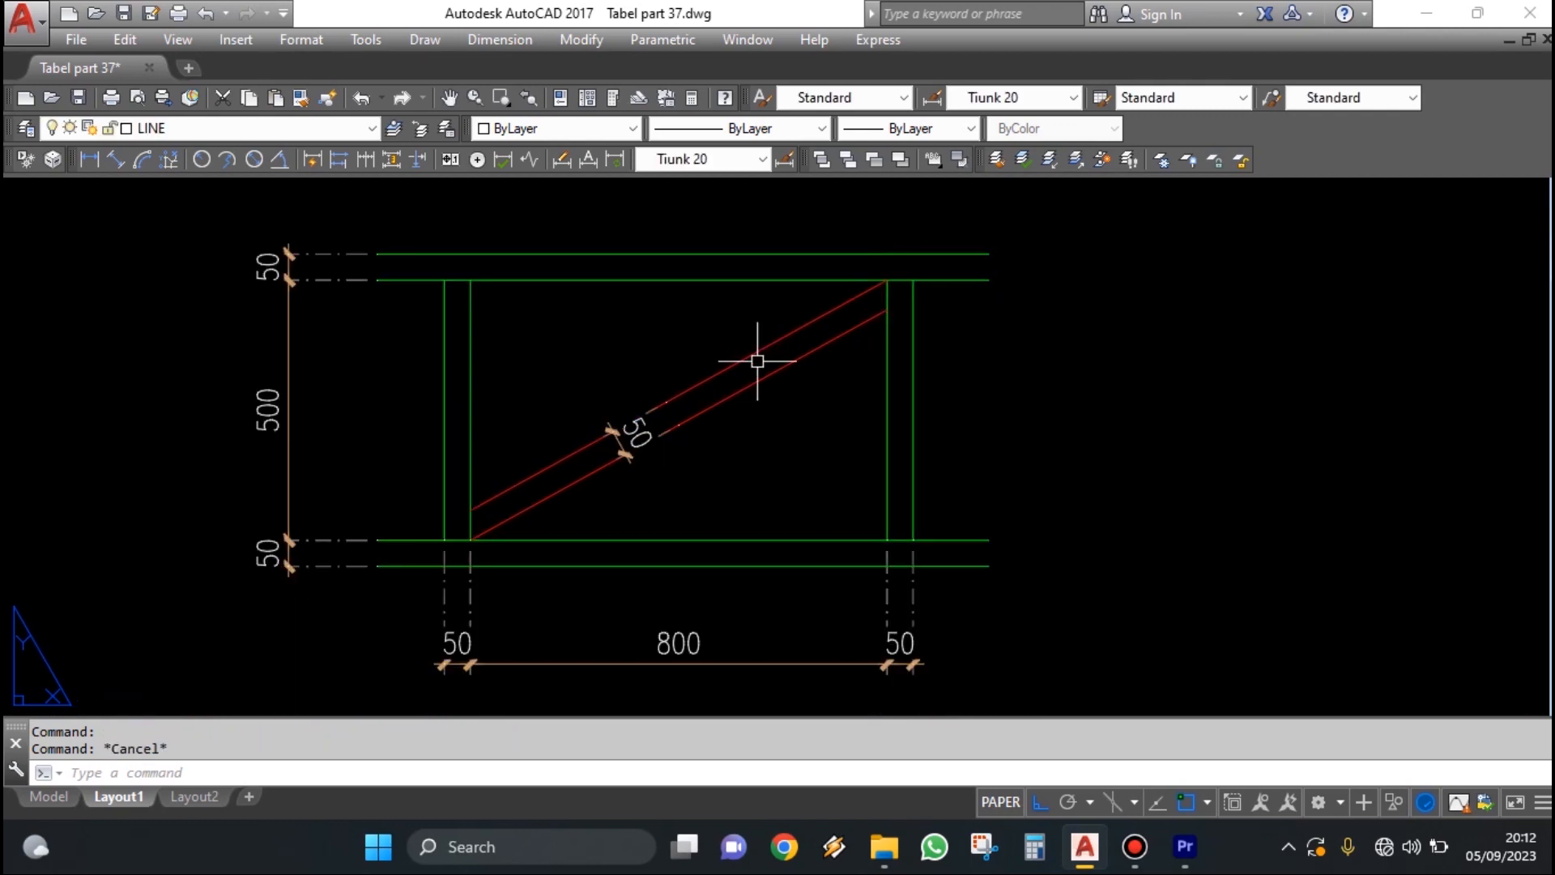
- Set the precision of the aligned dimension across the diagonal brace to eight decimal places and check its text
{"action": "scroll", "coordinate": [640, 421], "scroll_direction": "up", "scroll_amount": 4}
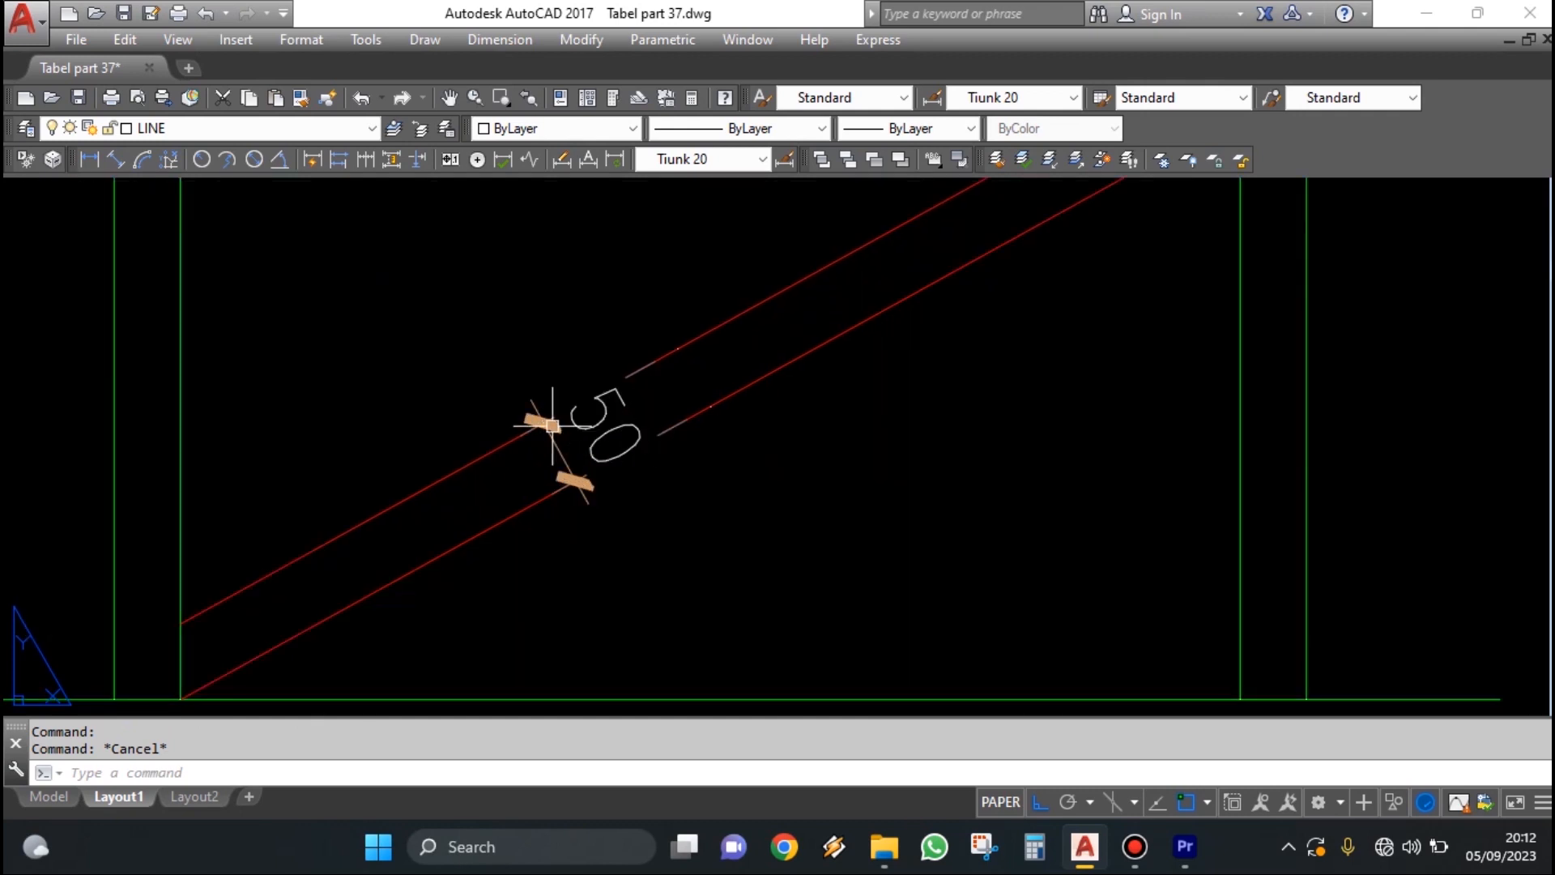
{"action": "scroll", "coordinate": [711, 389], "scroll_direction": "down", "scroll_amount": 4}
{"action": "scroll", "coordinate": [628, 408], "scroll_direction": "up", "scroll_amount": 3}
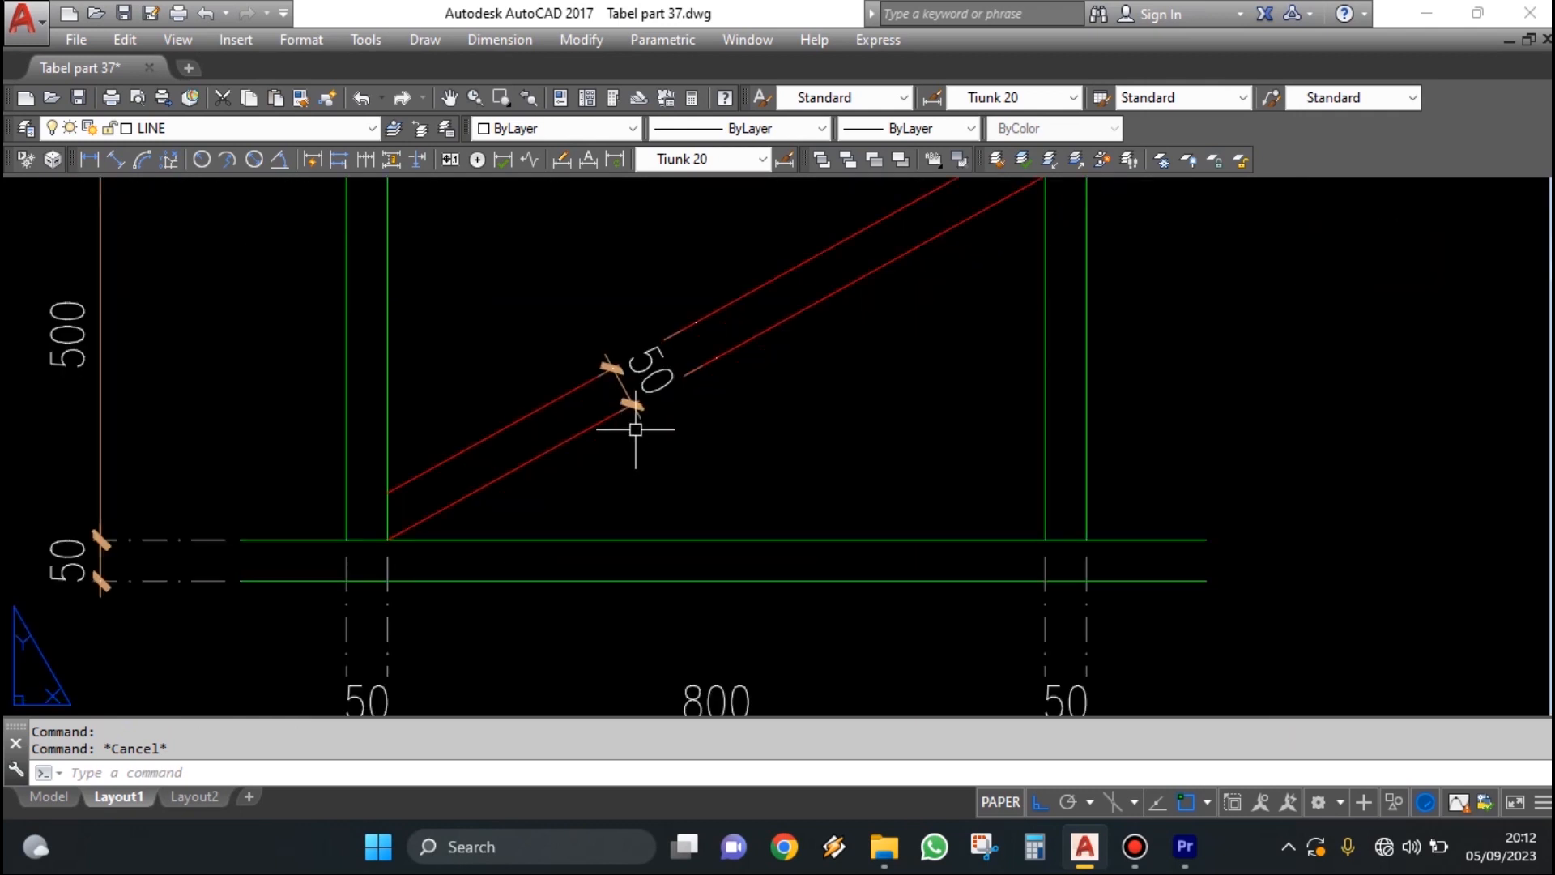
{"action": "scroll", "coordinate": [761, 433], "scroll_direction": "down", "scroll_amount": 2}
{"action": "left_click", "coordinate": [761, 433]}
{"action": "key", "text": "ctrl+1"}
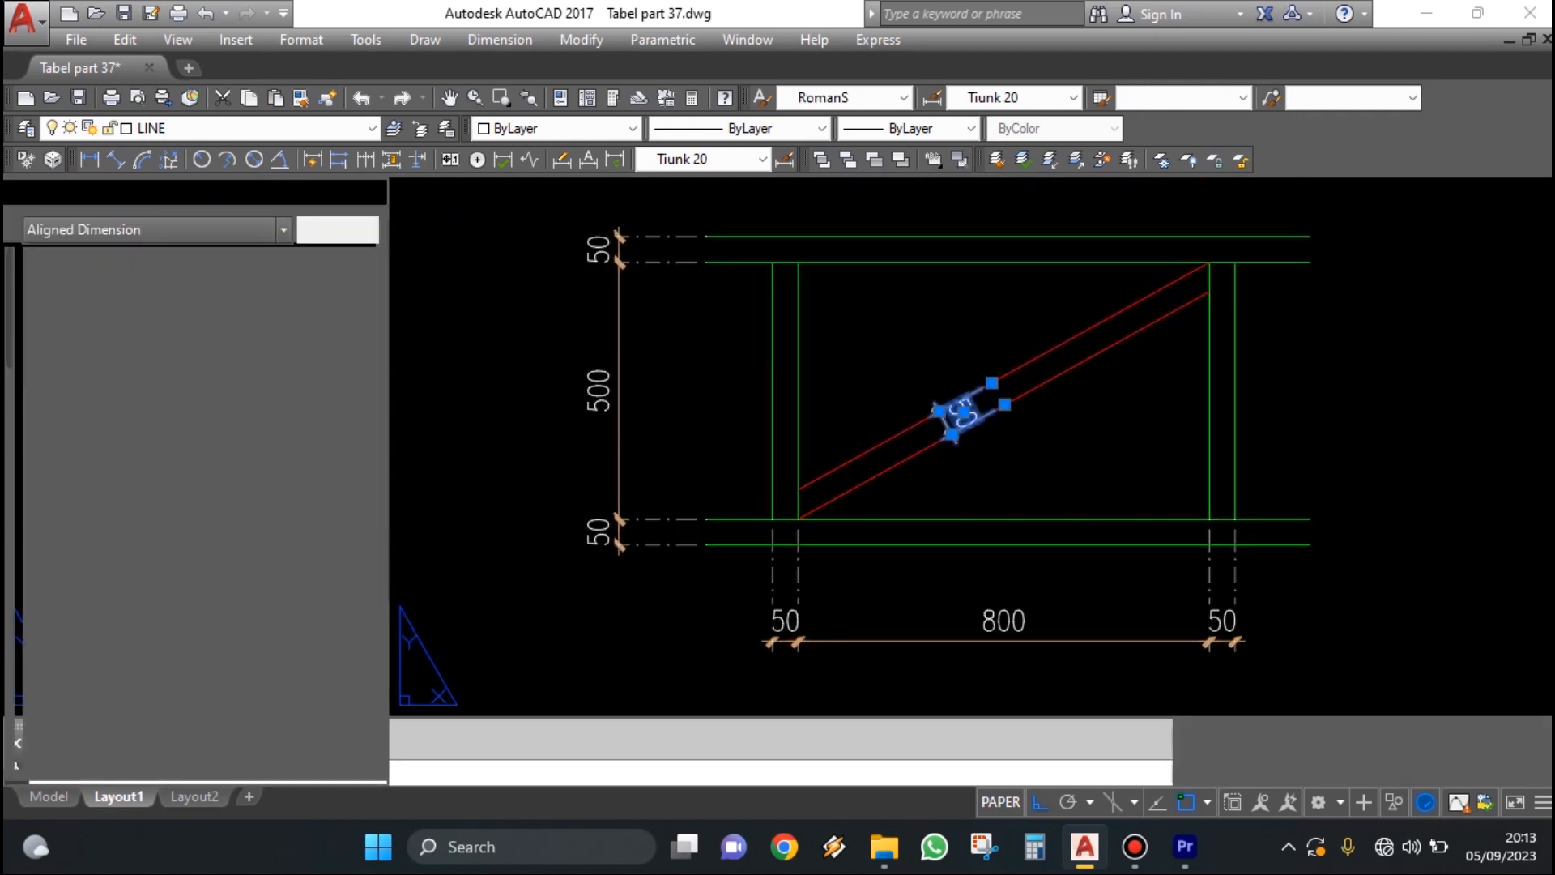
{"action": "scroll", "coordinate": [249, 561], "scroll_direction": "down", "scroll_amount": 6}
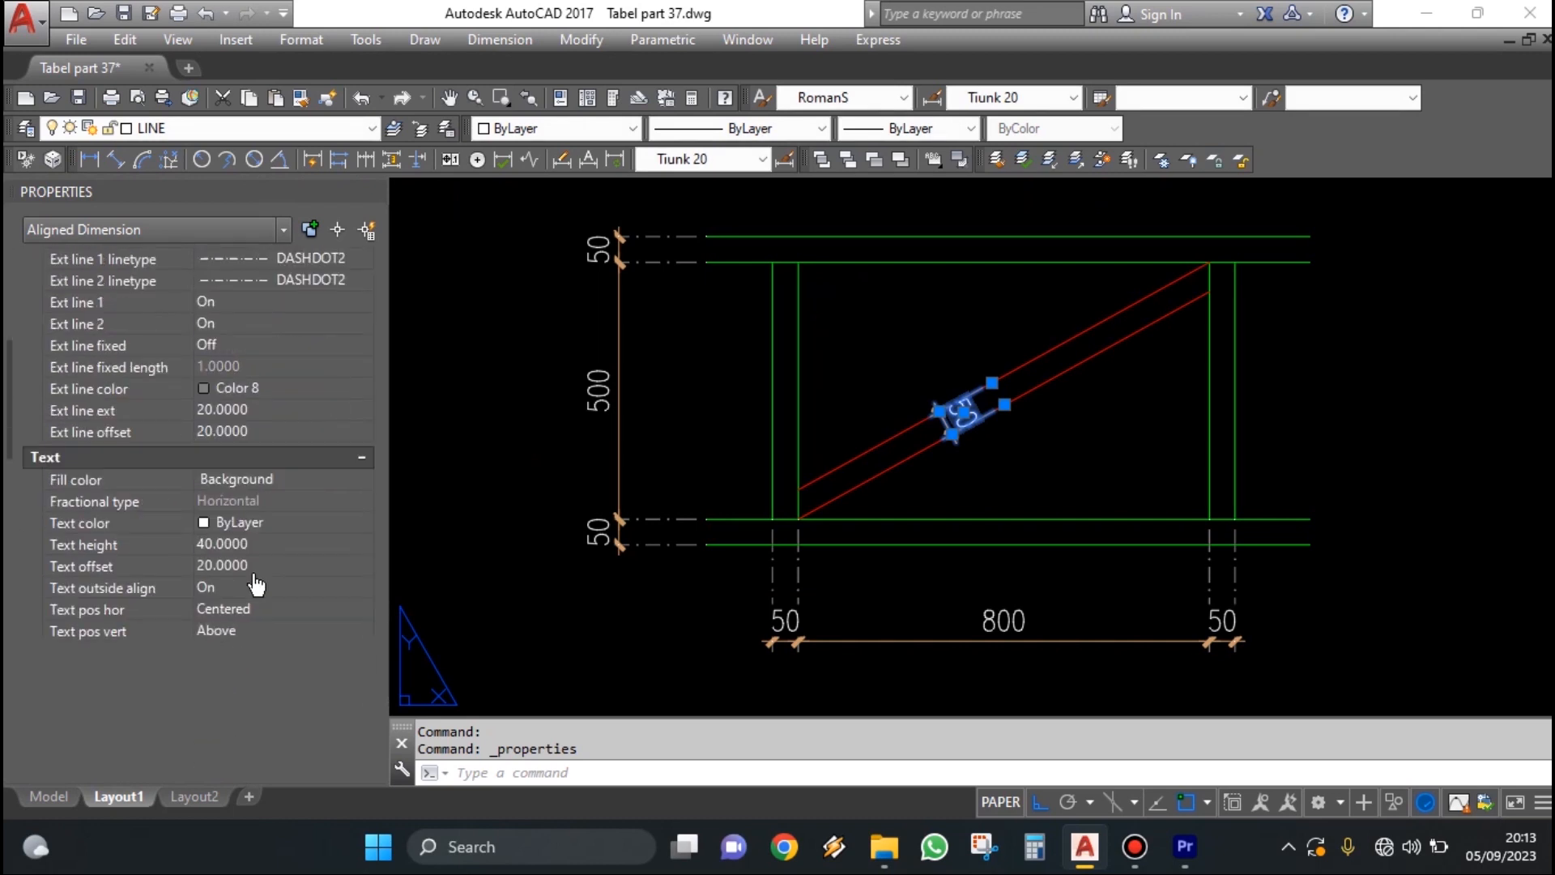
{"action": "scroll", "coordinate": [264, 632], "scroll_direction": "down", "scroll_amount": 9}
{"action": "left_click", "coordinate": [235, 567]}
{"action": "scroll", "coordinate": [235, 570], "scroll_direction": "down", "scroll_amount": 8}
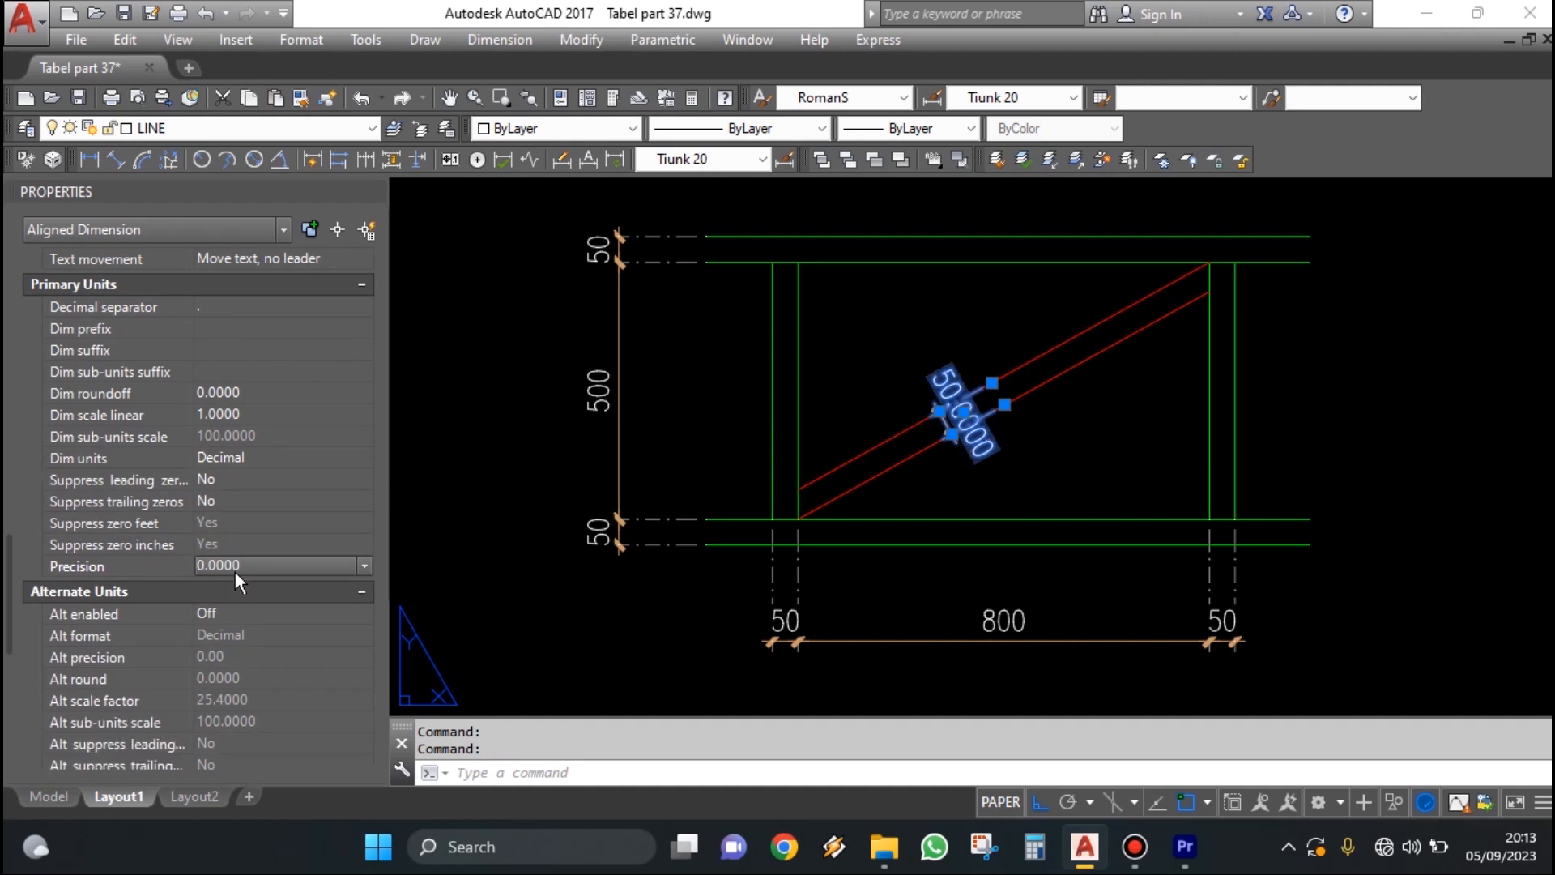
{"action": "scroll", "coordinate": [235, 575], "scroll_direction": "down", "scroll_amount": 5}
{"action": "key", "text": "Escape"}
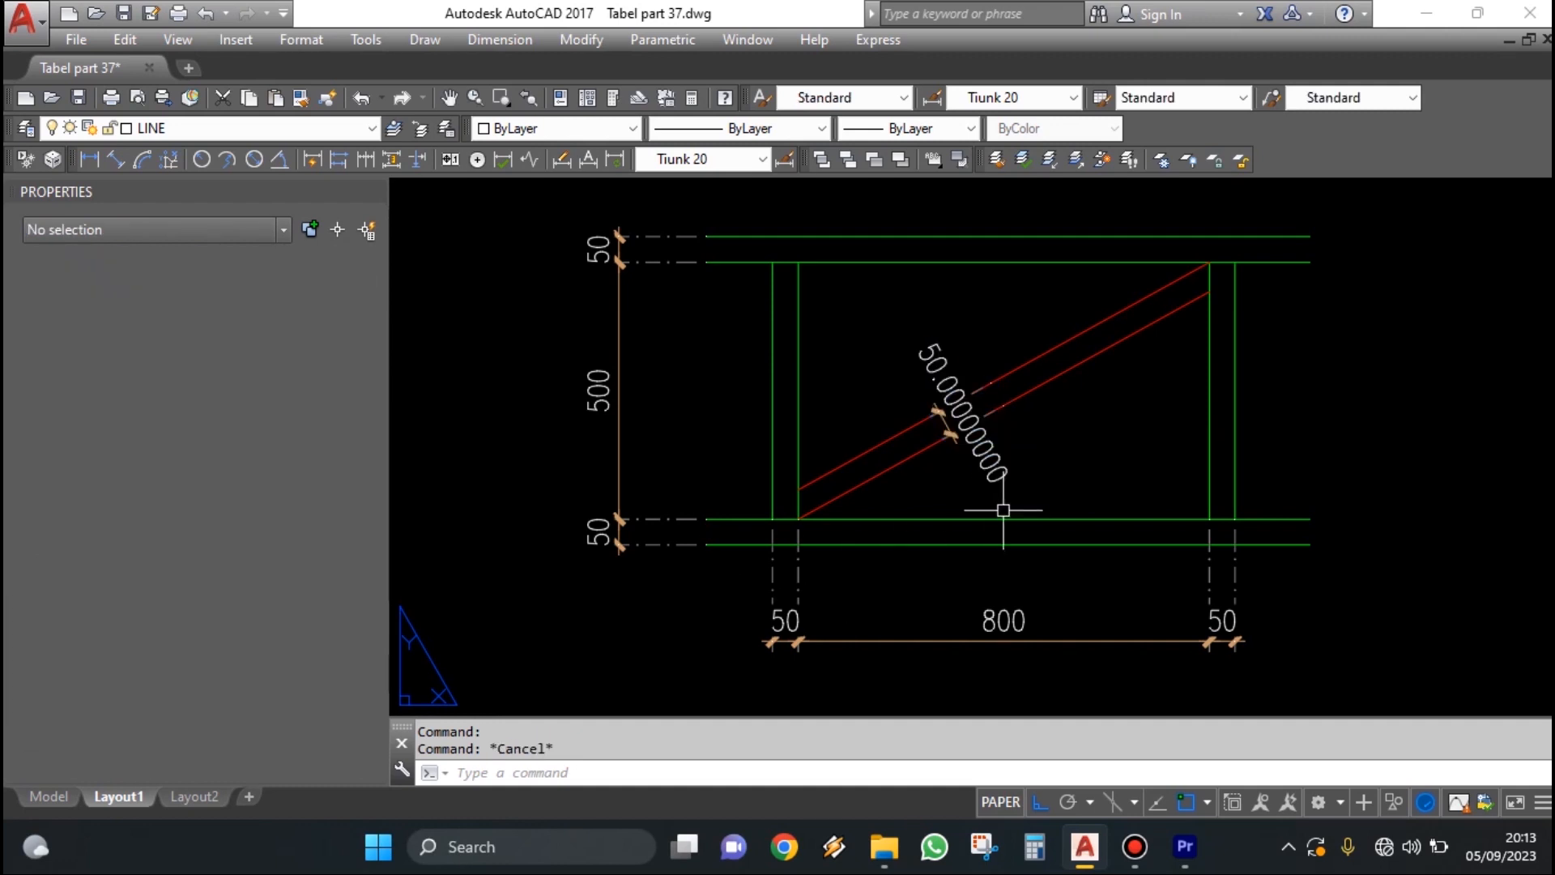
{"action": "scroll", "coordinate": [932, 466], "scroll_direction": "up", "scroll_amount": 2}
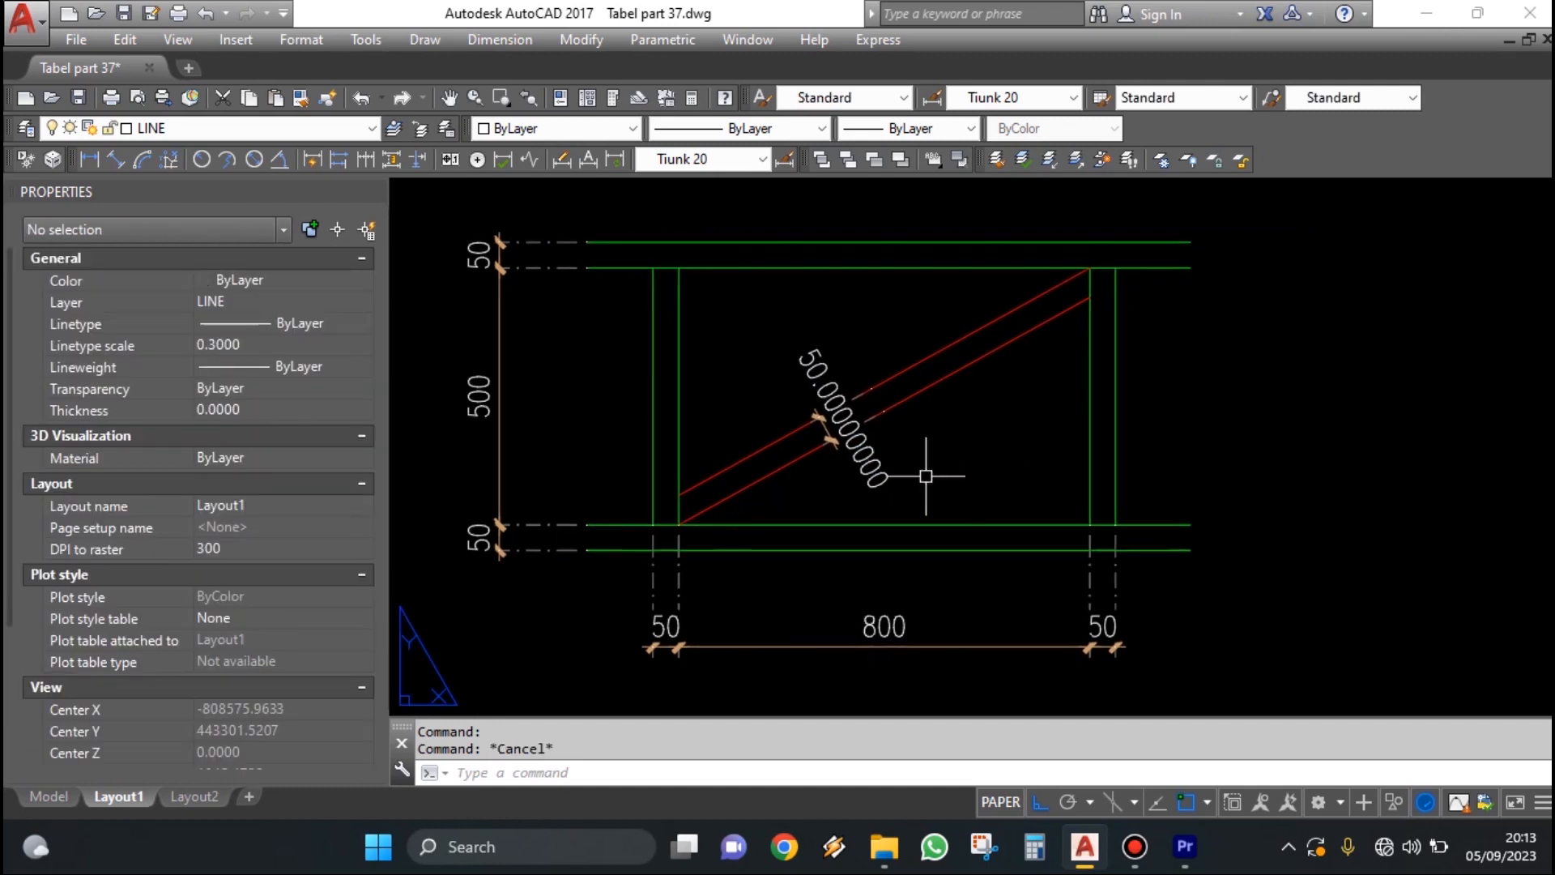
{"action": "scroll", "coordinate": [843, 429], "scroll_direction": "down", "scroll_amount": 2}
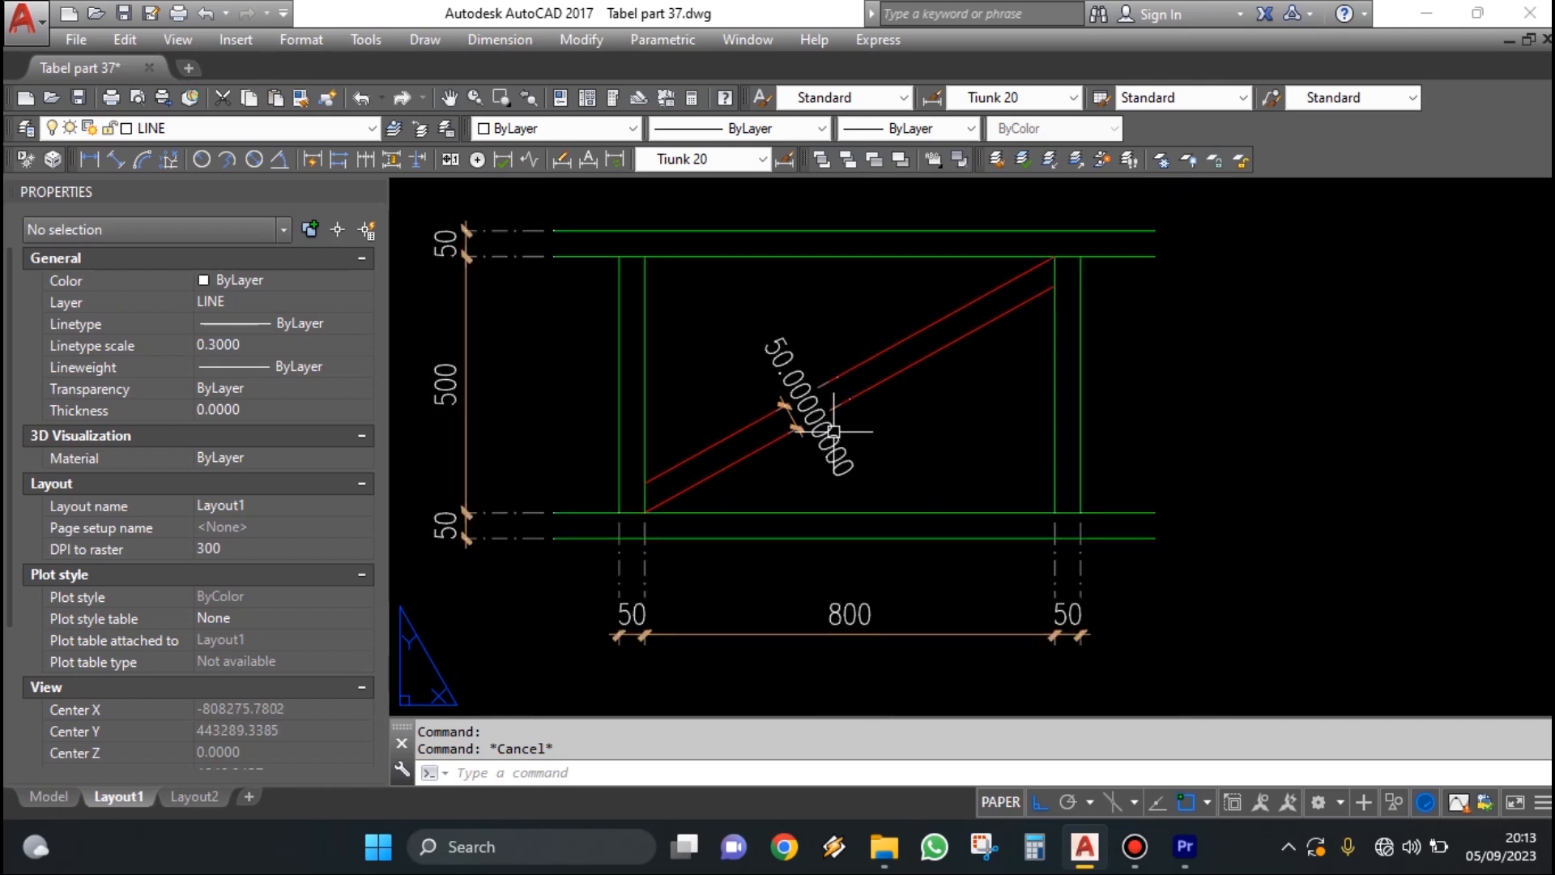
{"action": "scroll", "coordinate": [874, 387], "scroll_direction": "down", "scroll_amount": 3}
{"action": "scroll", "coordinate": [1187, 451], "scroll_direction": "up", "scroll_amount": 2}
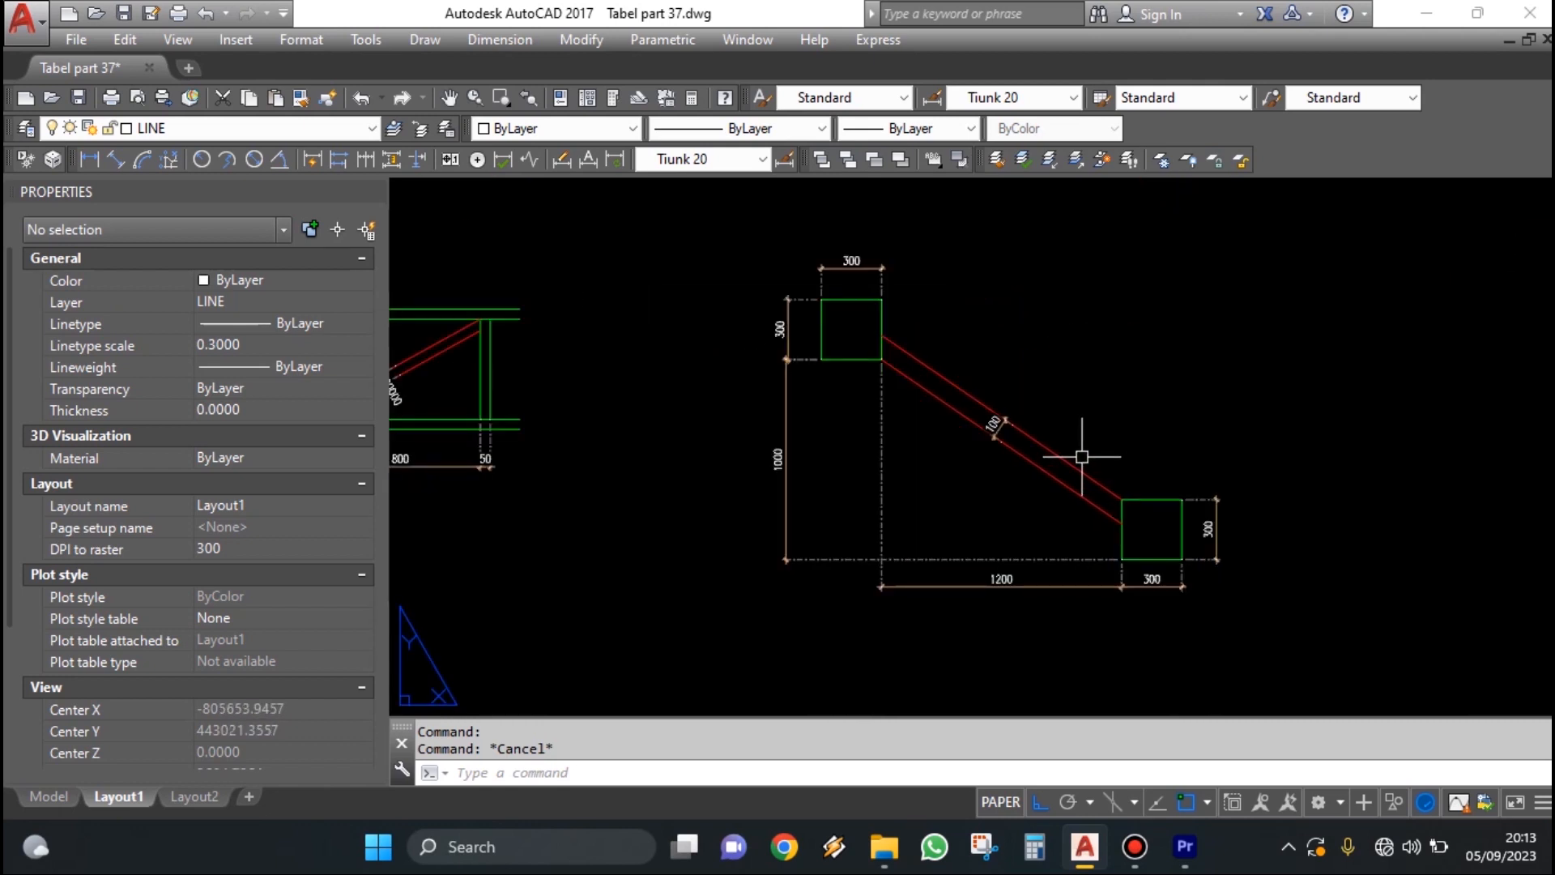
{"action": "key", "text": "ctrl+1"}
- Examine the second drawing with two 300 squares joined by a pair of sloping lines dimensioned 100 apart
{"action": "scroll", "coordinate": [845, 471], "scroll_direction": "up", "scroll_amount": 3}
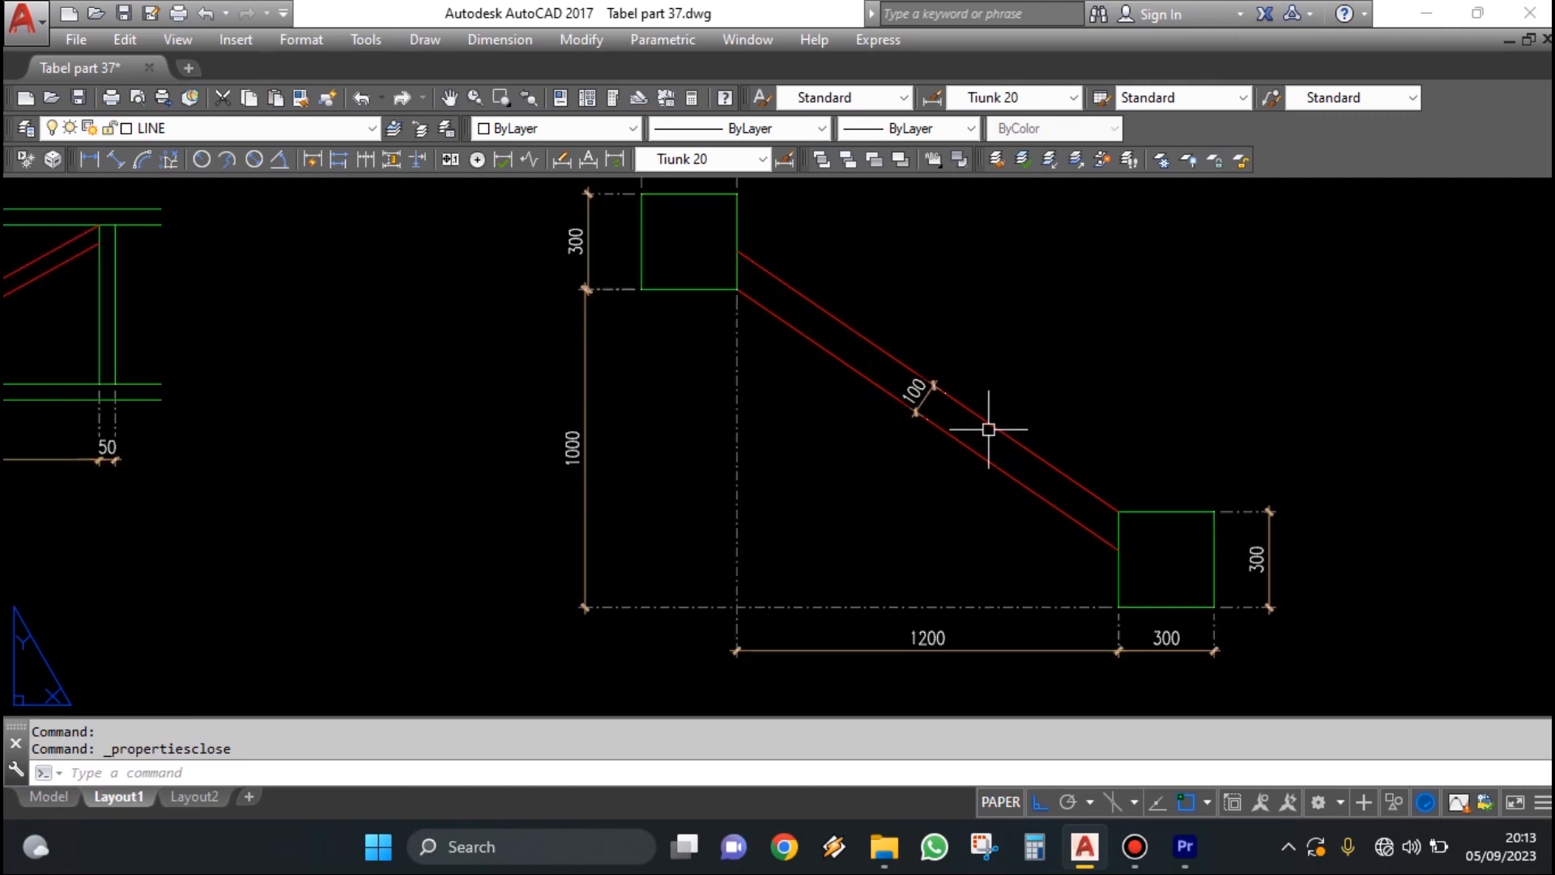
{"action": "scroll", "coordinate": [869, 355], "scroll_direction": "up", "scroll_amount": 2}
{"action": "scroll", "coordinate": [826, 486], "scroll_direction": "down", "scroll_amount": 4}
{"action": "scroll", "coordinate": [777, 430], "scroll_direction": "up", "scroll_amount": 3}
{"action": "mouse_move", "coordinate": [820, 454]}
{"action": "middle_mouse_down"}
{"action": "mouse_move", "coordinate": [910, 441]}
{"action": "mouse_move", "coordinate": [1294, 448]}
{"action": "mouse_move", "coordinate": [886, 387]}
{"action": "middle_mouse_up"}
{"action": "scroll", "coordinate": [934, 395], "scroll_direction": "up", "scroll_amount": 2}
{"action": "scroll", "coordinate": [681, 329], "scroll_direction": "down", "scroll_amount": 2}
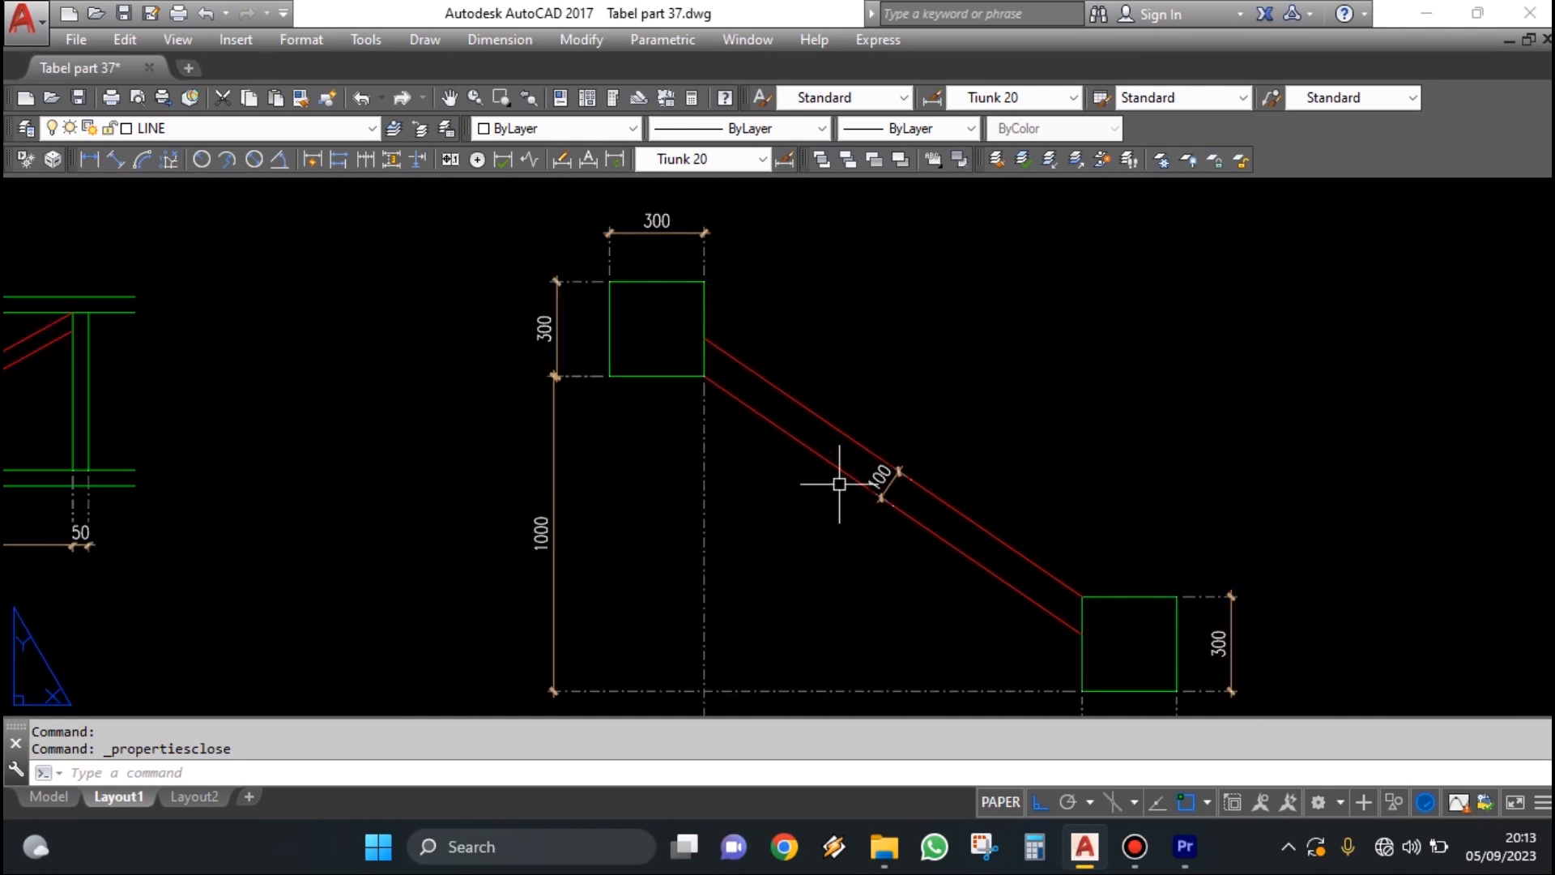
{"action": "scroll", "coordinate": [809, 424], "scroll_direction": "up", "scroll_amount": 3}
{"action": "scroll", "coordinate": [729, 417], "scroll_direction": "down", "scroll_amount": 1}
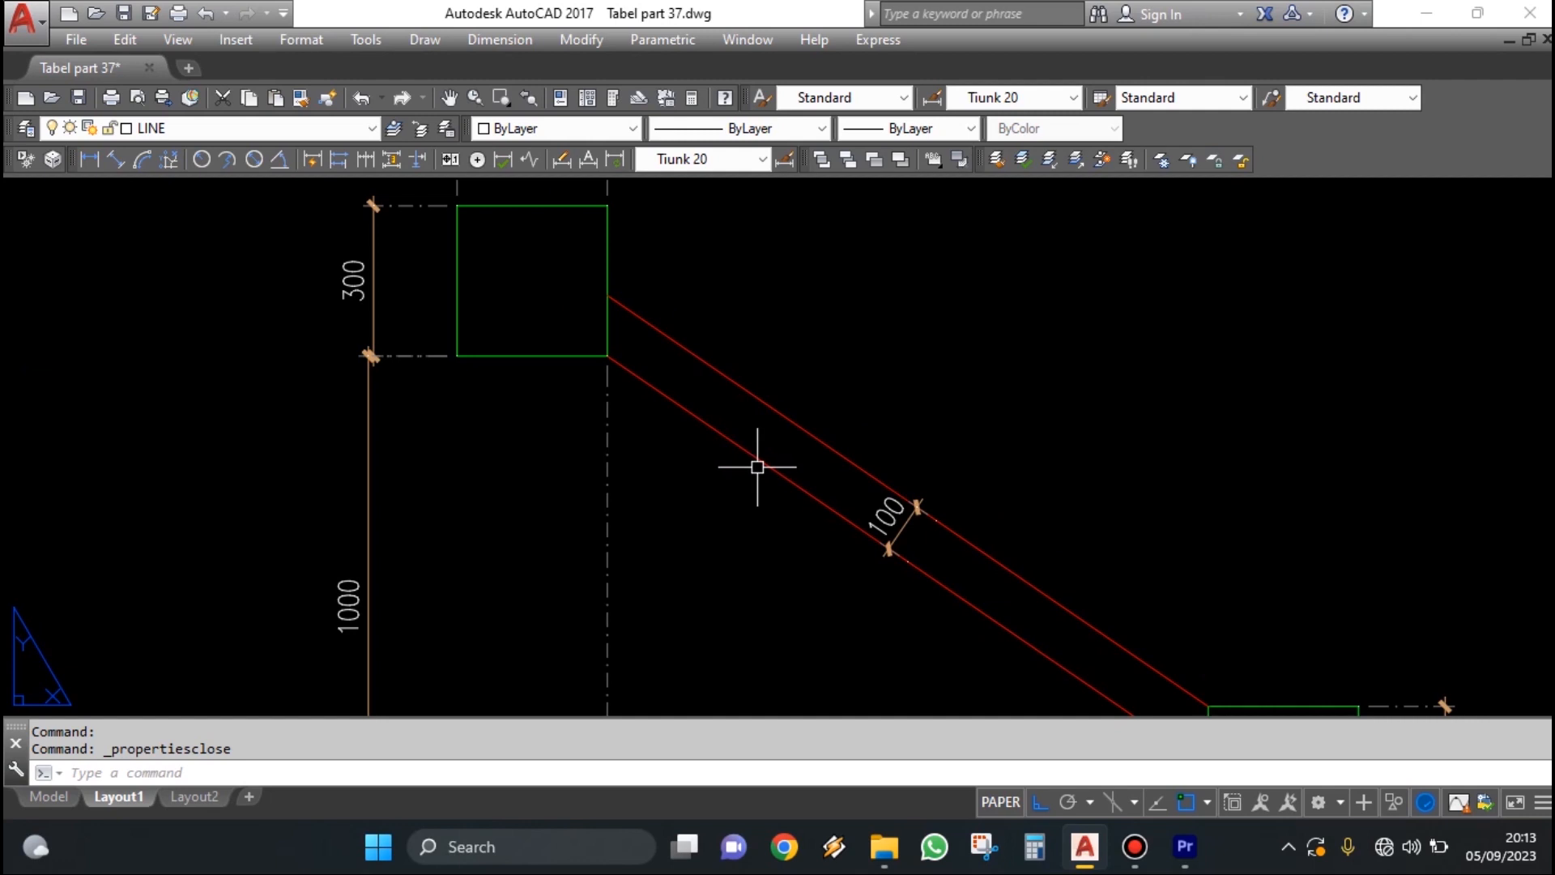
- Check where the lower sloping red line starts at the corner of the upper green square
{"action": "left_click", "coordinate": [764, 467]}
{"action": "scroll", "coordinate": [628, 330], "scroll_direction": "up", "scroll_amount": 2}
{"action": "key", "text": "Escape"}
{"action": "scroll", "coordinate": [600, 356], "scroll_direction": "up", "scroll_amount": 2}
{"action": "left_click", "coordinate": [535, 421]}
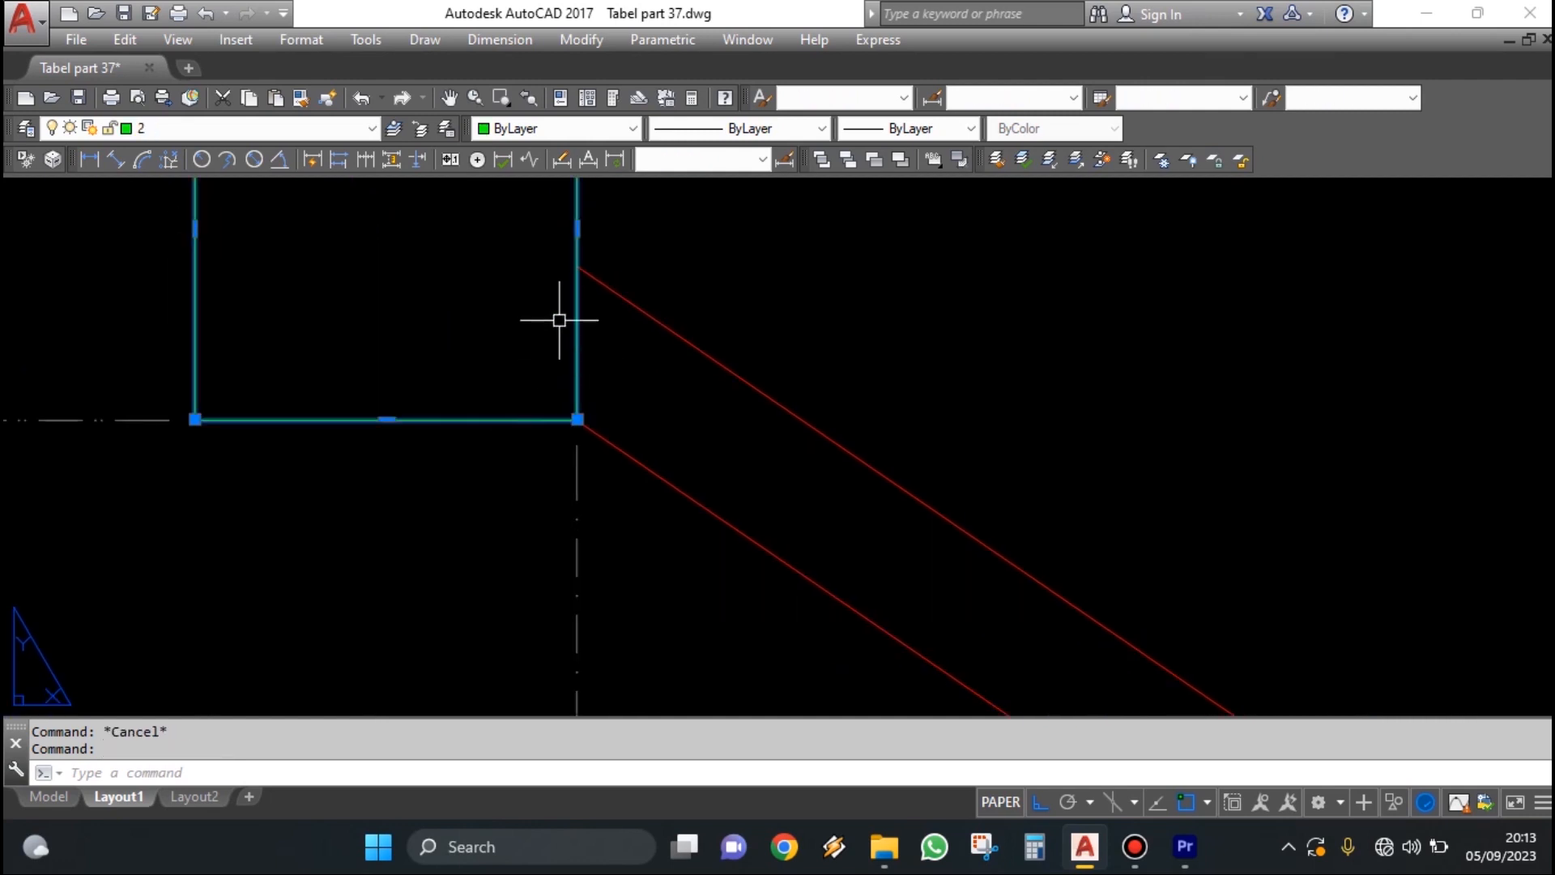
{"action": "key", "text": "Escape"}
{"action": "left_click", "coordinate": [615, 451]}
{"action": "scroll", "coordinate": [583, 430], "scroll_direction": "up", "scroll_amount": 3}
{"action": "key", "text": "Escape"}
{"action": "scroll", "coordinate": [526, 414], "scroll_direction": "down", "scroll_amount": 1}
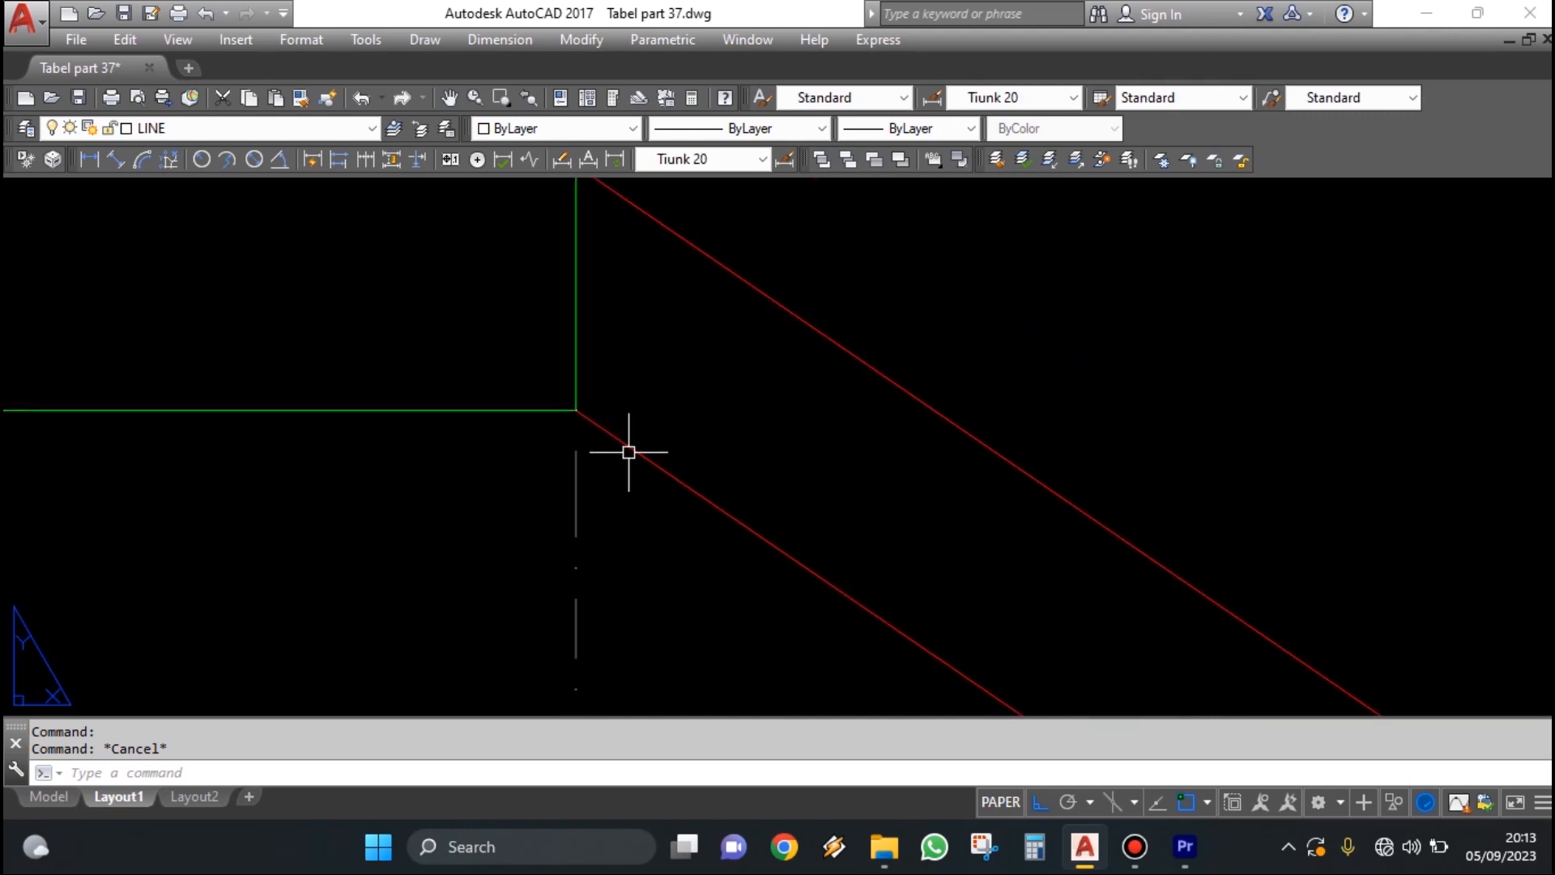
- Mark the lower sloping line's start at the upper square's corner with a circle about 25 in radius
{"action": "left_click", "coordinate": [618, 438]}
{"action": "scroll", "coordinate": [634, 451], "scroll_direction": "down", "scroll_amount": 2}
{"action": "scroll", "coordinate": [608, 441], "scroll_direction": "up", "scroll_amount": 3}
{"action": "key", "text": "Escape"}
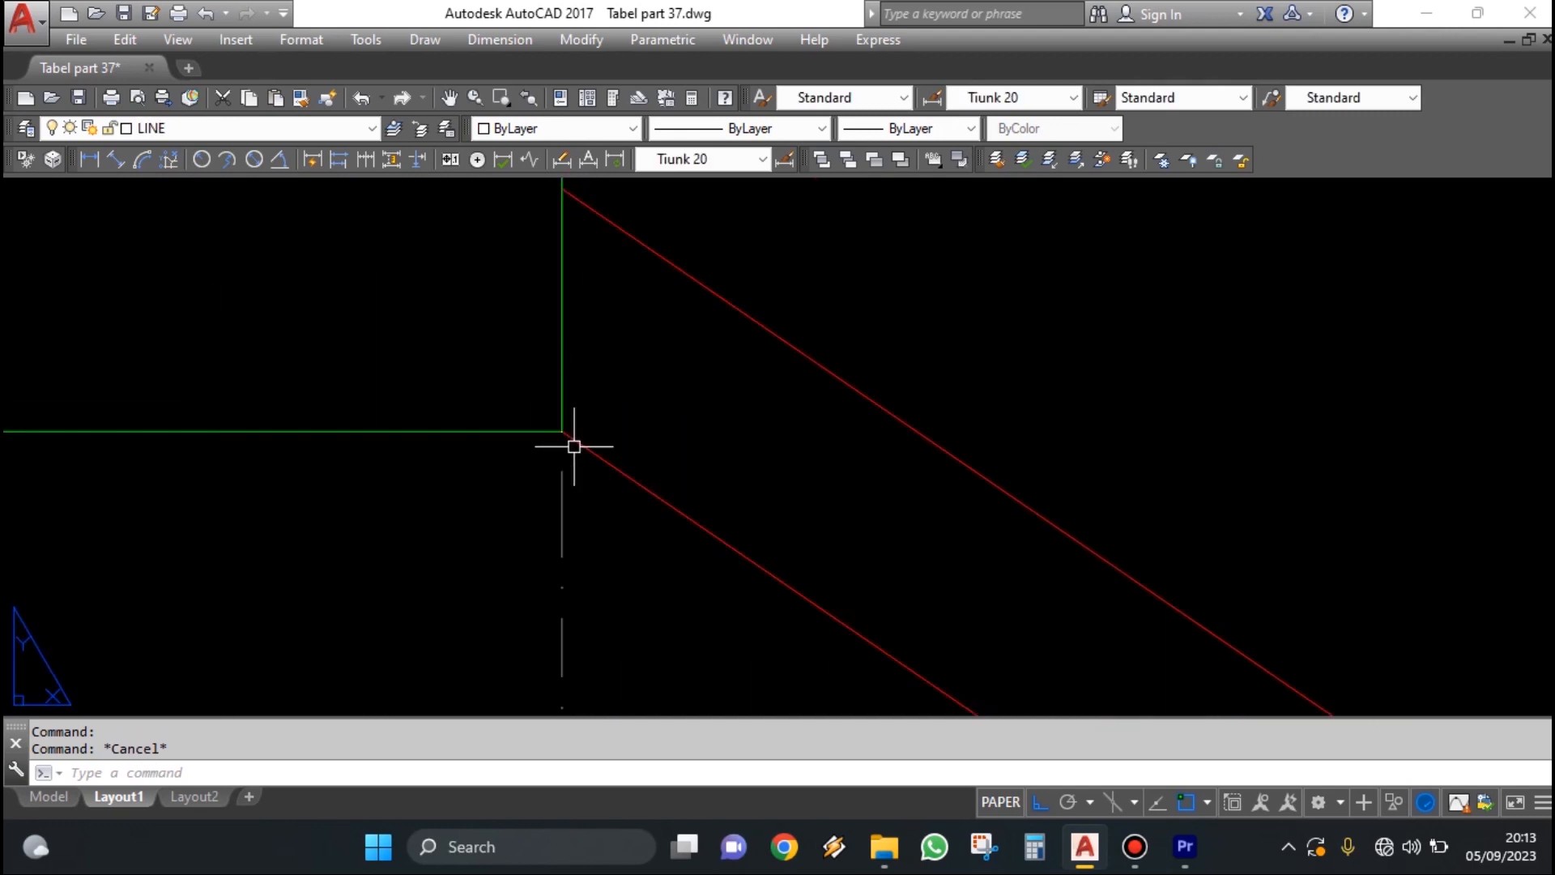
{"action": "type", "text": "c"}
{"action": "key", "text": "Return"}
{"action": "left_click", "coordinate": [563, 430]}
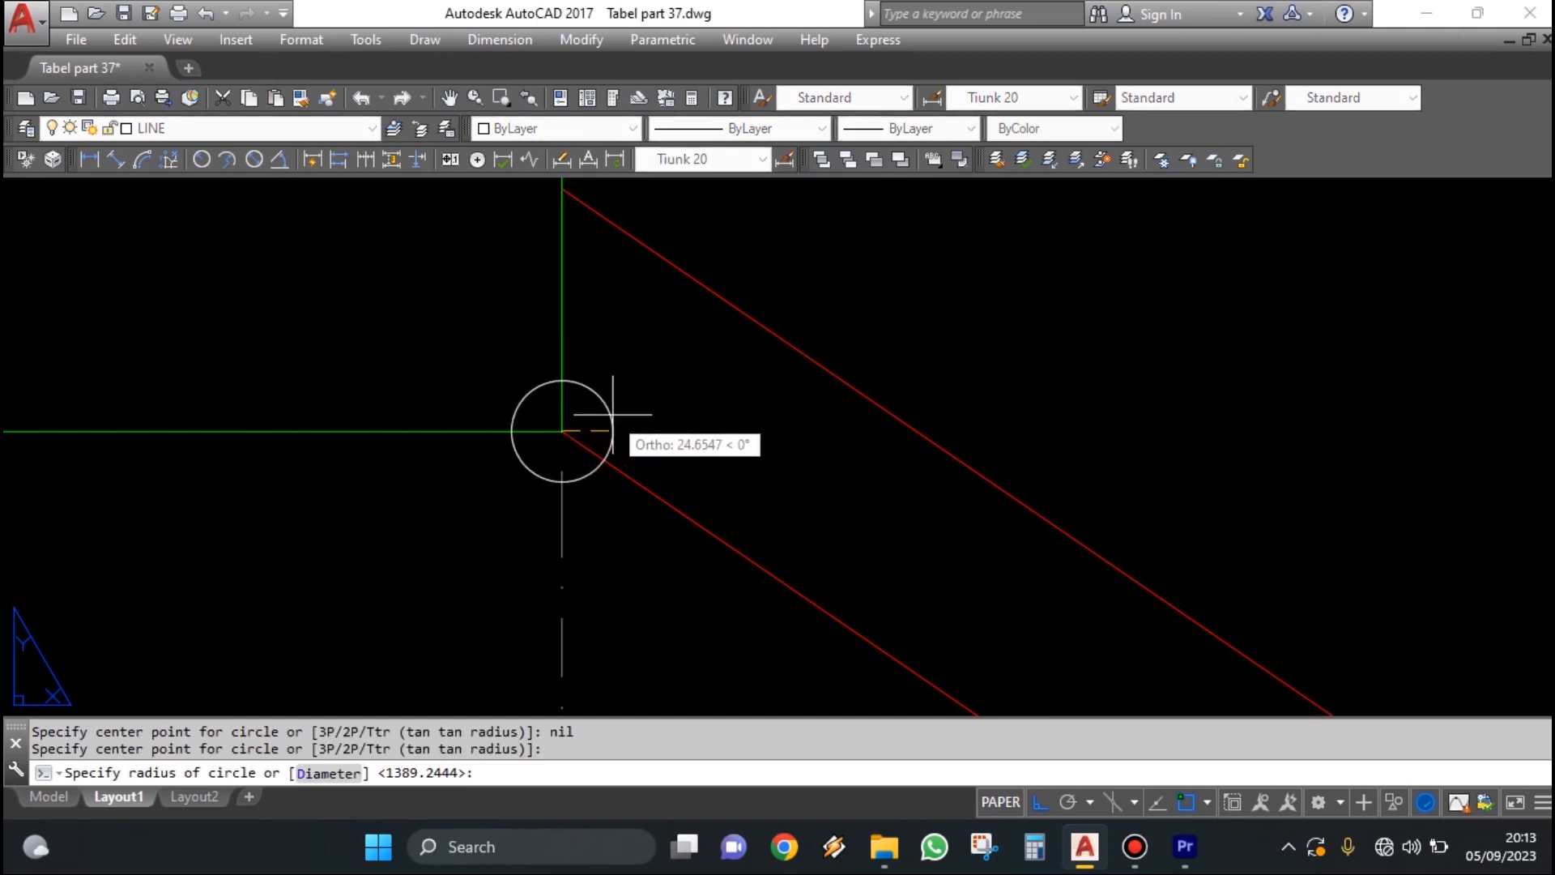
{"action": "left_click", "coordinate": [609, 411]}
{"action": "scroll", "coordinate": [620, 445], "scroll_direction": "down", "scroll_amount": 4}
{"action": "scroll", "coordinate": [594, 436], "scroll_direction": "down", "scroll_amount": 5}
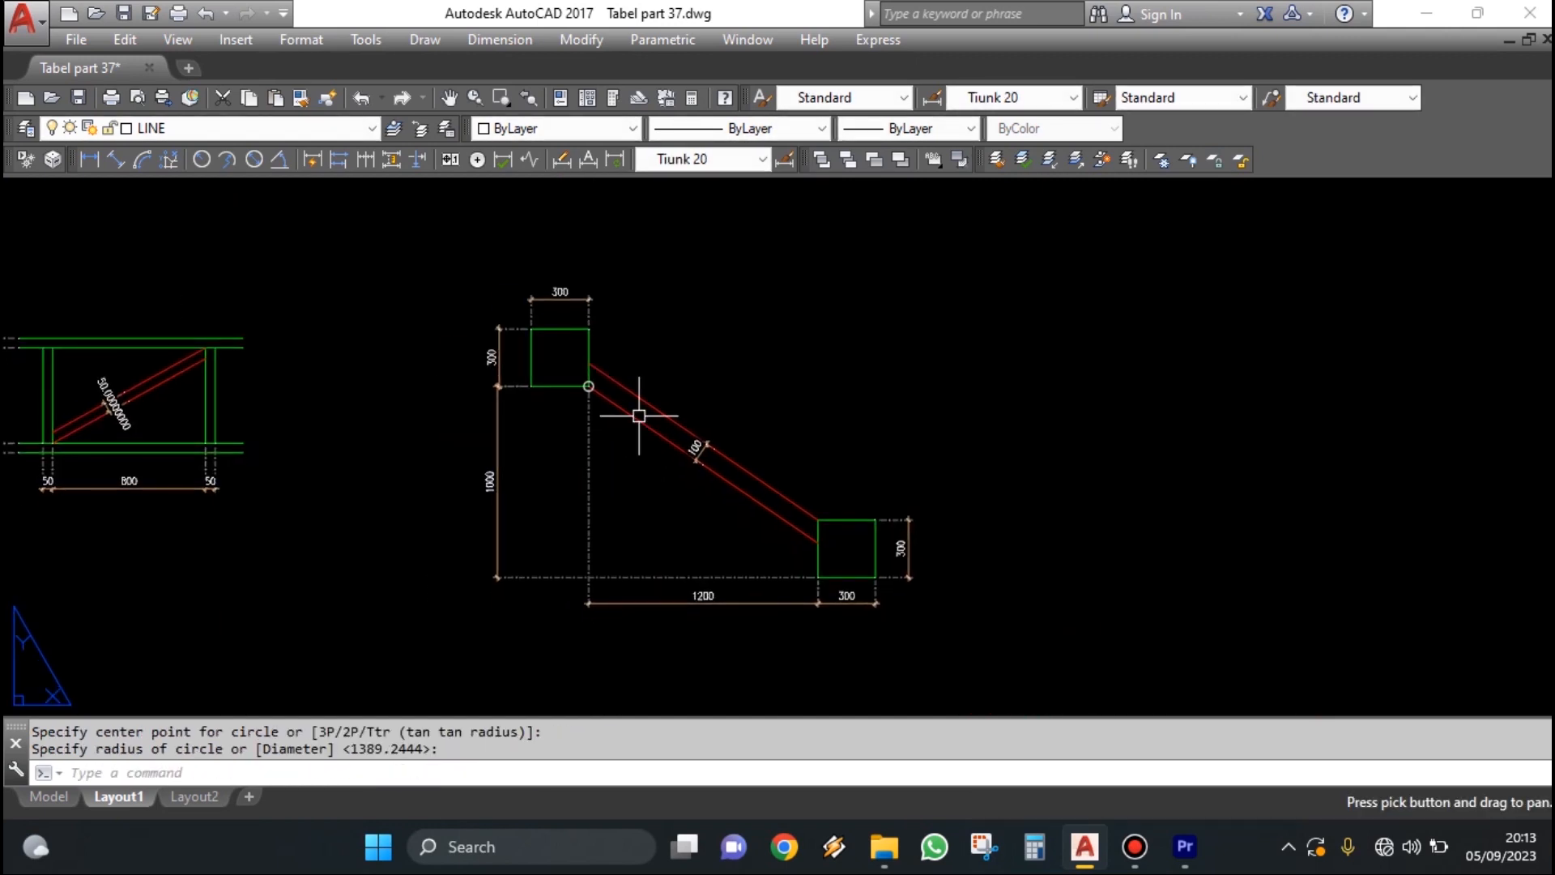
- Check where the upper sloping red line ends at the lower green square and inspect the spacing dimension between both lines
{"action": "scroll", "coordinate": [649, 396], "scroll_direction": "up", "scroll_amount": 4}
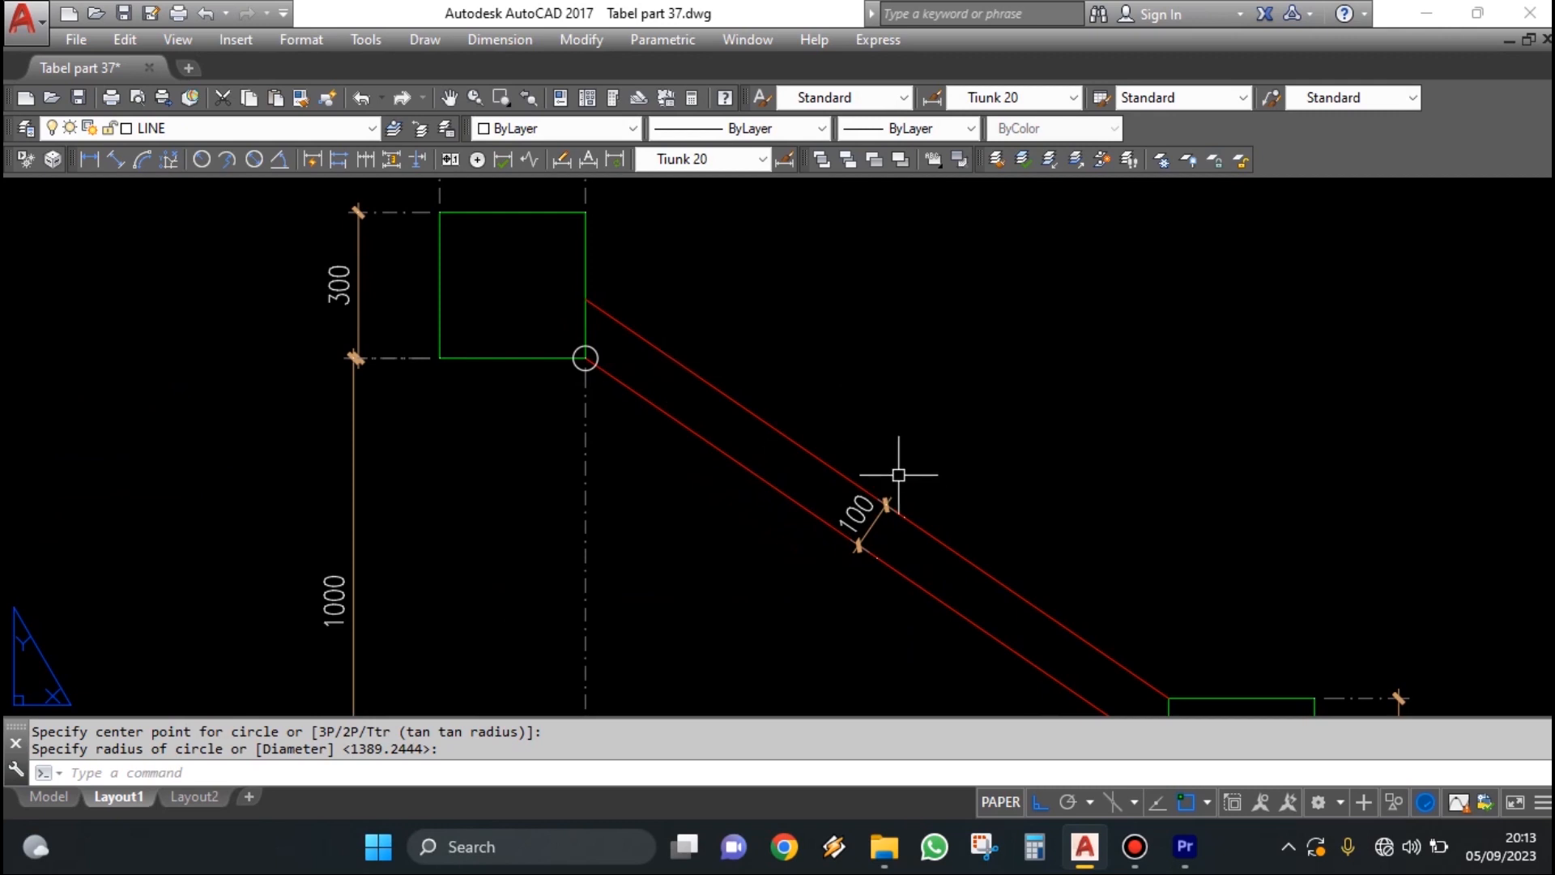
{"action": "middle_click_drag", "start_coordinate": [844, 450], "coordinate": [725, 311]}
{"action": "scroll", "coordinate": [1060, 573], "scroll_direction": "up", "scroll_amount": 4}
{"action": "scroll", "coordinate": [979, 495], "scroll_direction": "down", "scroll_amount": 2}
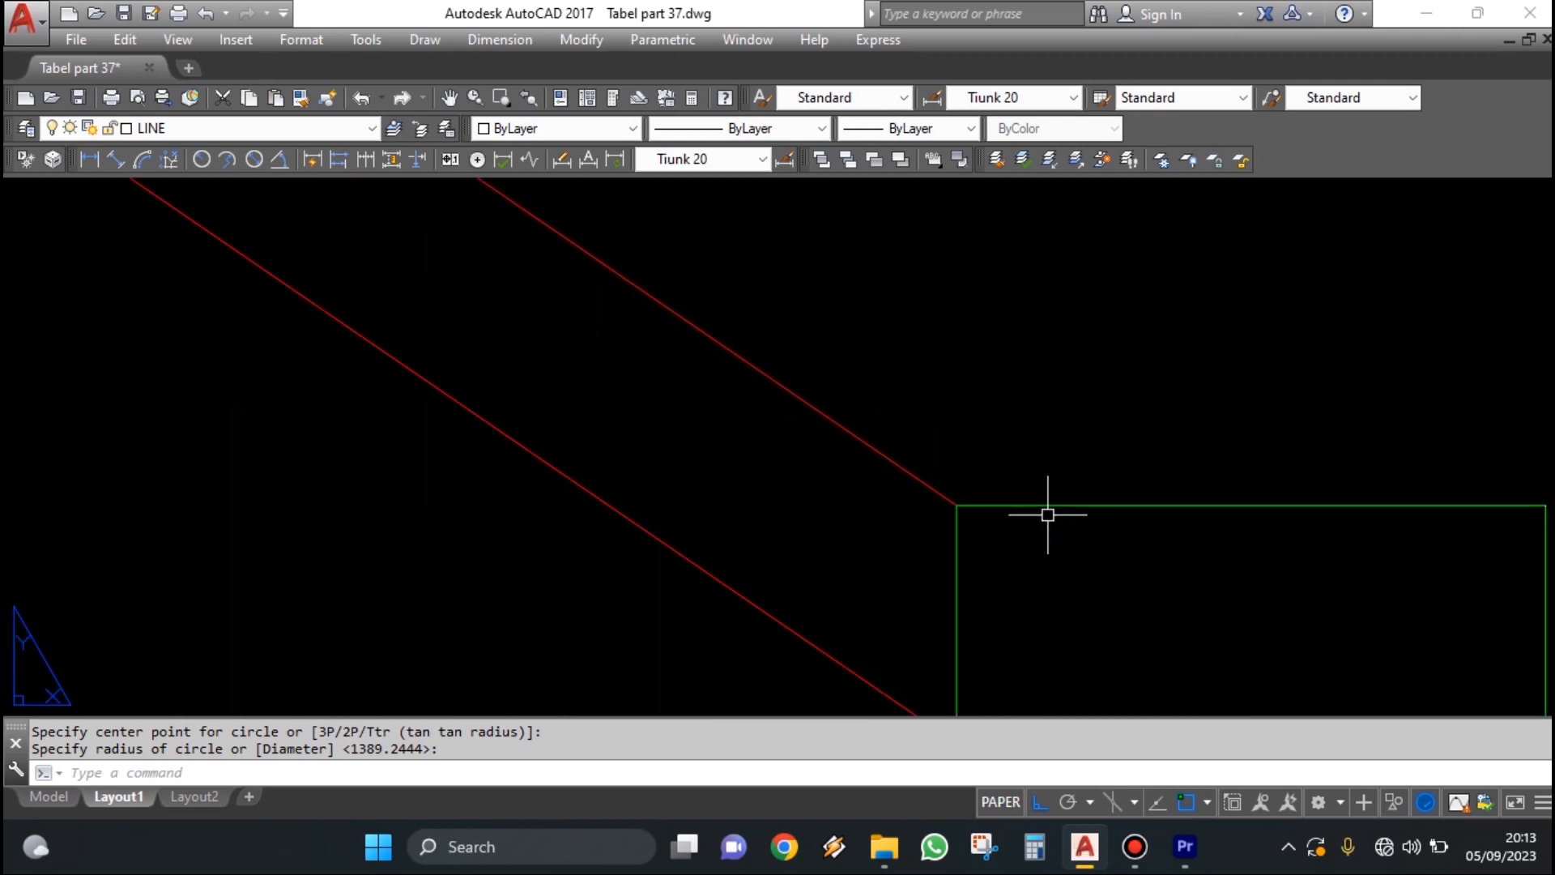
{"action": "left_click", "coordinate": [1037, 513]}
{"action": "scroll", "coordinate": [1045, 478], "scroll_direction": "down", "scroll_amount": 4}
{"action": "scroll", "coordinate": [1045, 490], "scroll_direction": "up", "scroll_amount": 4}
{"action": "left_click", "coordinate": [990, 480]}
{"action": "scroll", "coordinate": [991, 480], "scroll_direction": "down", "scroll_amount": 4}
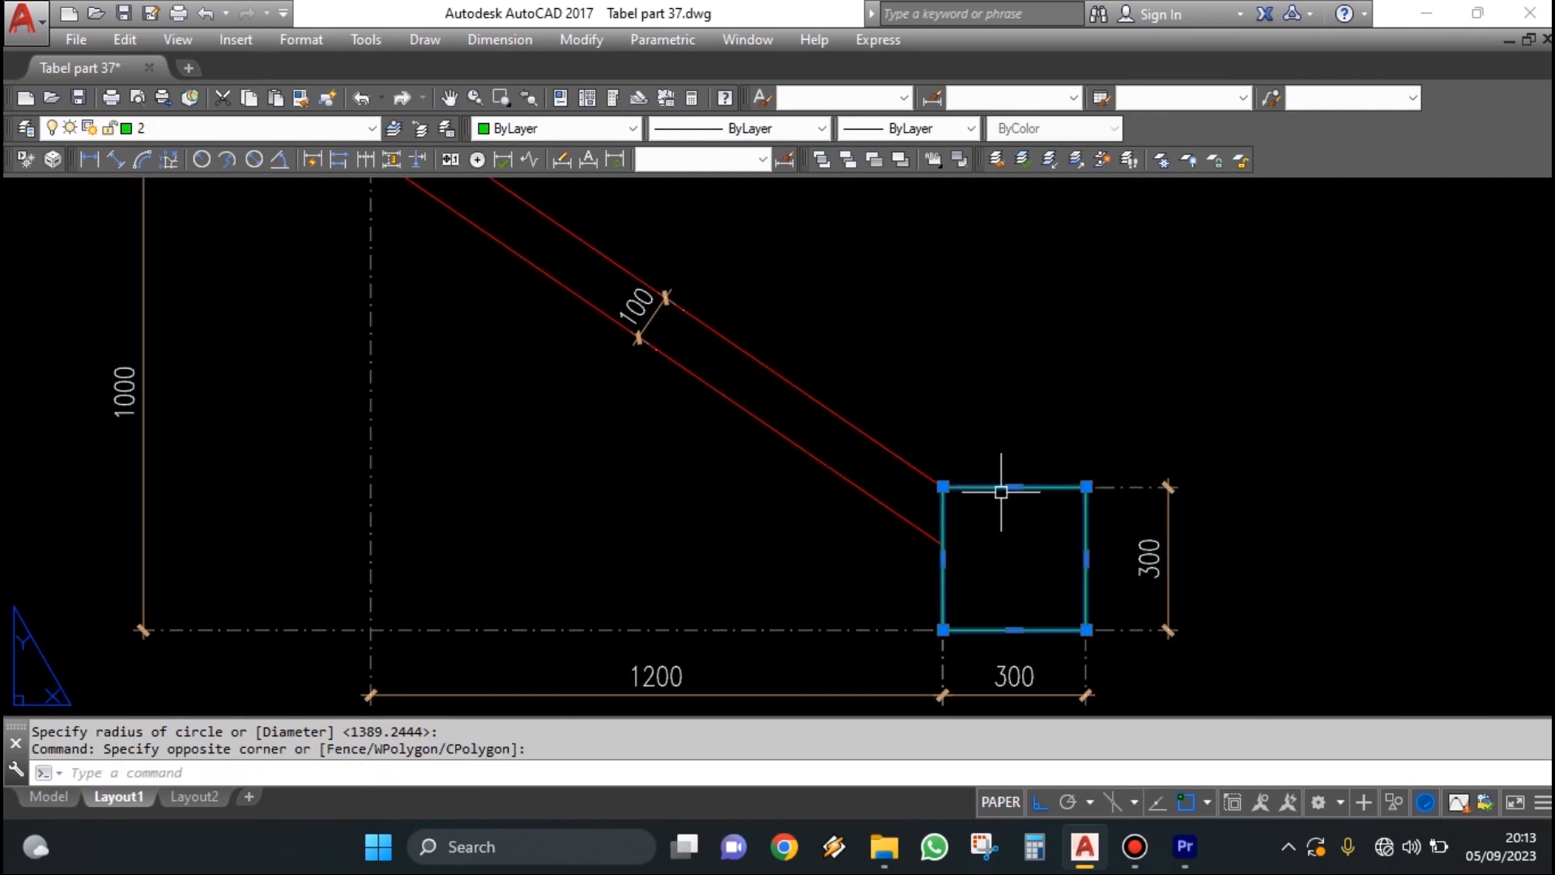
{"action": "scroll", "coordinate": [999, 486], "scroll_direction": "up", "scroll_amount": 4}
{"action": "key", "text": "Escape"}
{"action": "scroll", "coordinate": [863, 460], "scroll_direction": "down", "scroll_amount": 6}
{"action": "scroll", "coordinate": [729, 416], "scroll_direction": "up", "scroll_amount": 5}
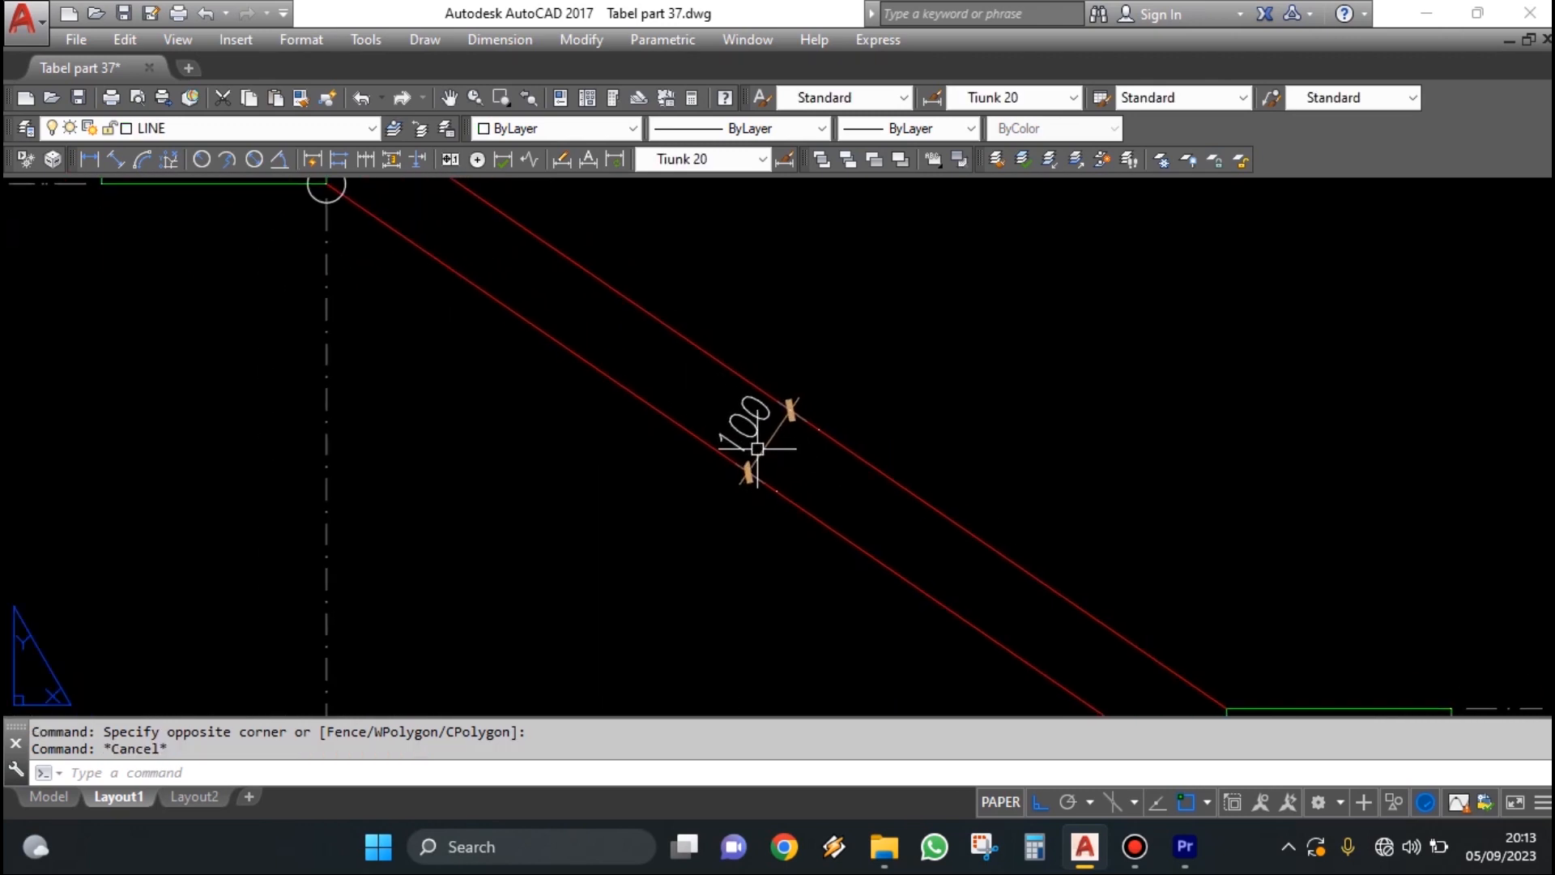
- Match the spacing dimension between the two squares' sloping lines to the eight-decimal dimension on the frame's brace
{"action": "scroll", "coordinate": [758, 452], "scroll_direction": "down", "scroll_amount": 5}
{"action": "middle_click_drag", "start_coordinate": [740, 479], "coordinate": [885, 424]}
{"action": "type", "text": "m"}
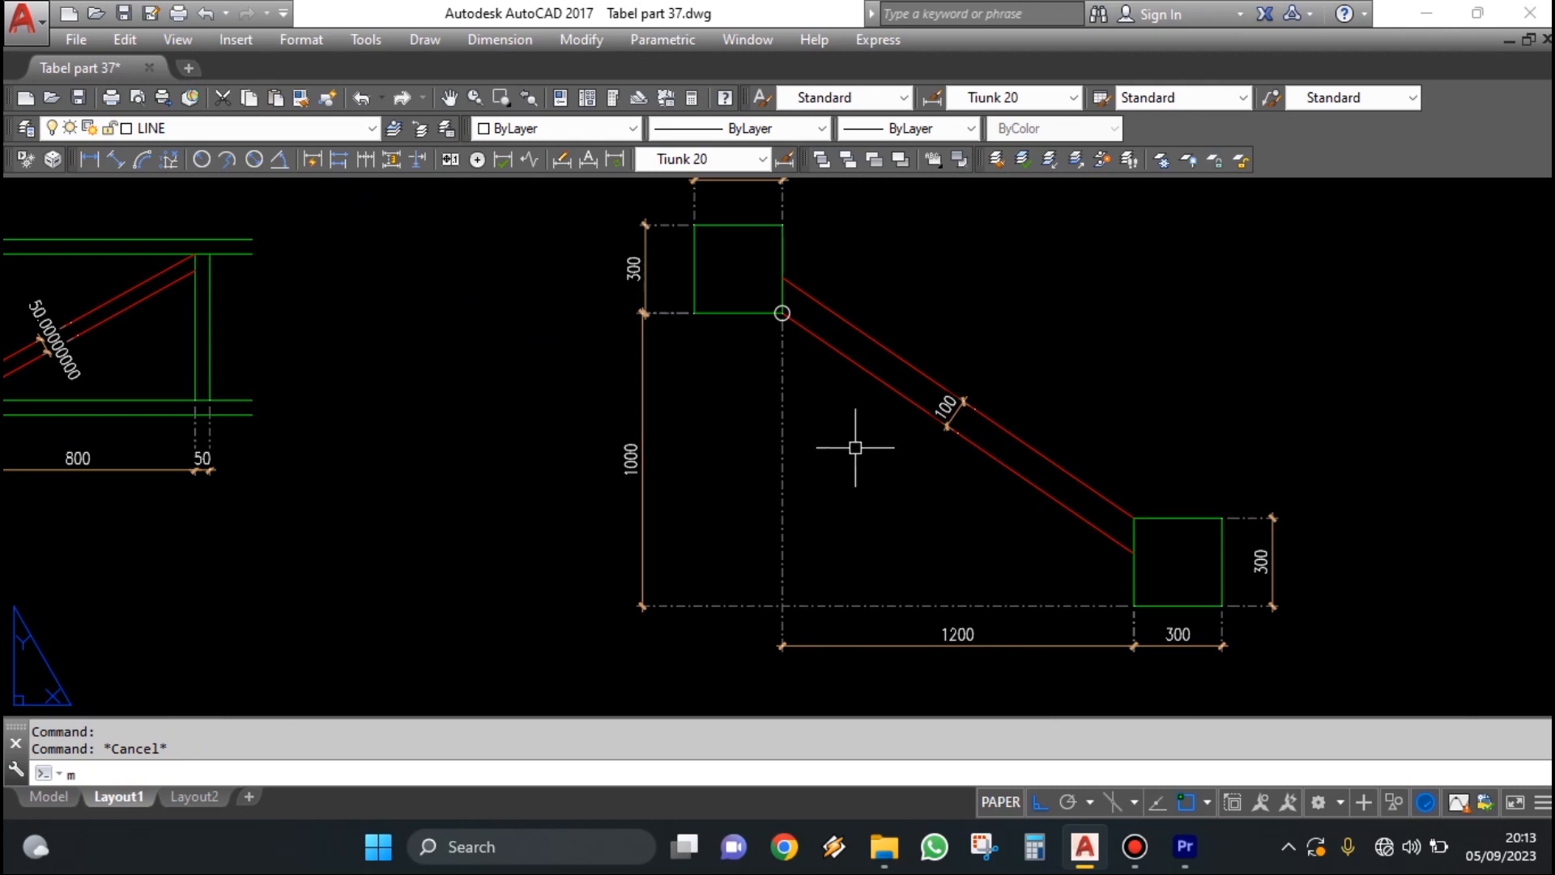
{"action": "type", "text": "a"}
{"action": "key", "text": "Return"}
{"action": "left_click", "coordinate": [65, 347]}
{"action": "scroll", "coordinate": [937, 489], "scroll_direction": "up", "scroll_amount": 4}
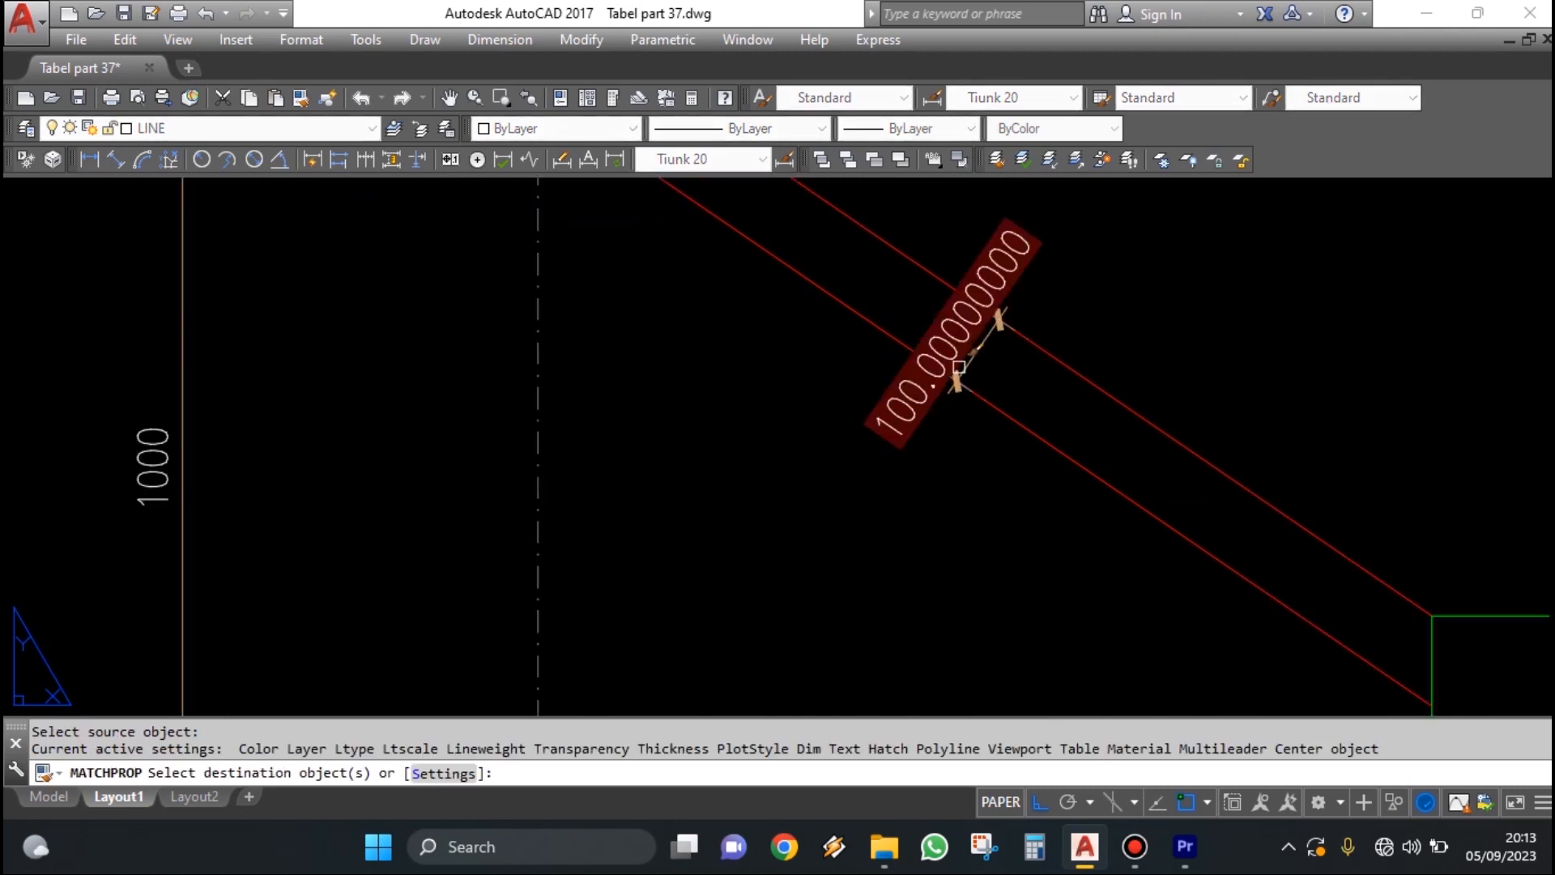
{"action": "left_click", "coordinate": [956, 372]}
{"action": "key", "text": "Return"}
- Erase the marker circle at the upper square's corner
{"action": "scroll", "coordinate": [1019, 441], "scroll_direction": "down", "scroll_amount": 4}
{"action": "scroll", "coordinate": [872, 319], "scroll_direction": "up", "scroll_amount": 2}
{"action": "type", "text": "e"}
{"action": "key", "text": "Return"}
{"action": "left_click", "coordinate": [726, 278]}
{"action": "left_click", "coordinate": [834, 343]}
{"action": "key", "text": "Return"}
{"action": "scroll", "coordinate": [979, 361], "scroll_direction": "down", "scroll_amount": 3}
{"action": "scroll", "coordinate": [950, 429], "scroll_direction": "up", "scroll_amount": 2}
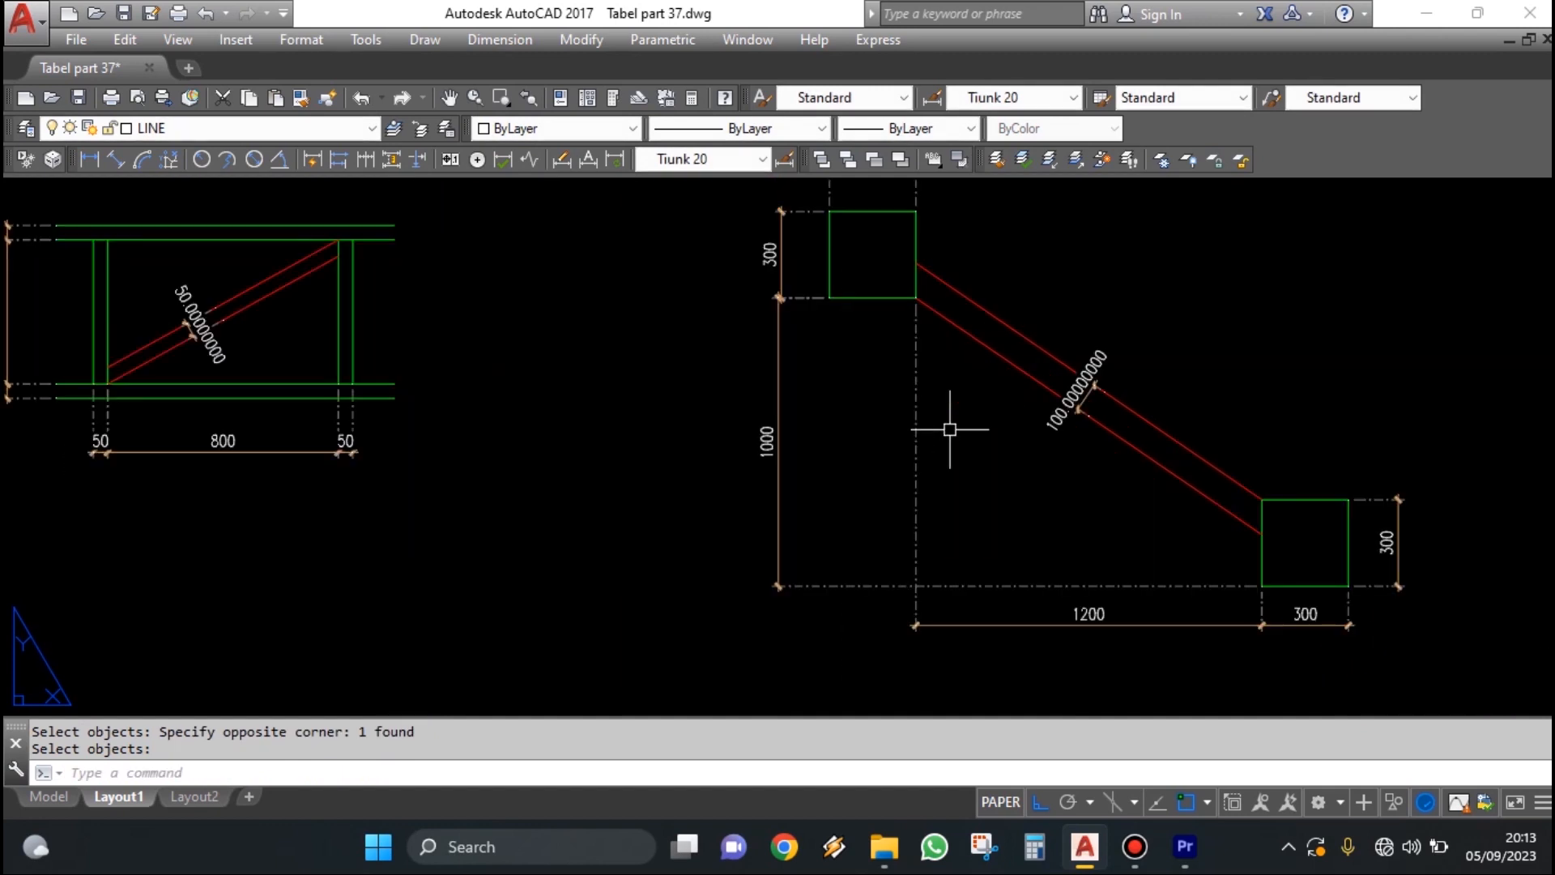
{"action": "middle_click_drag", "start_coordinate": [921, 432], "coordinate": [1030, 458]}
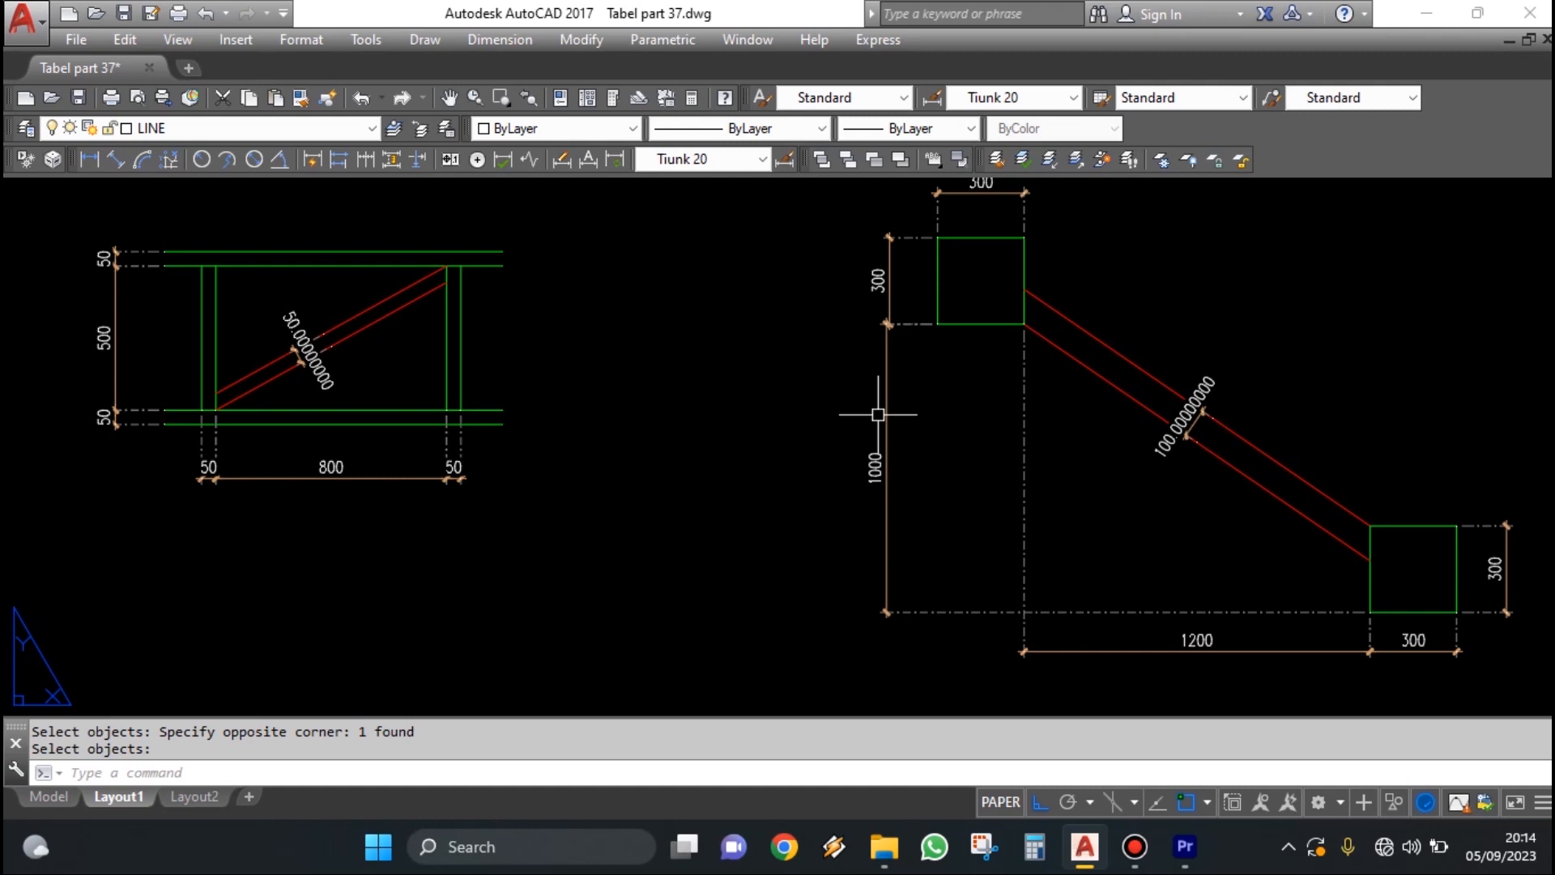
{"action": "middle_click_drag", "start_coordinate": [1084, 479], "coordinate": [1072, 480]}
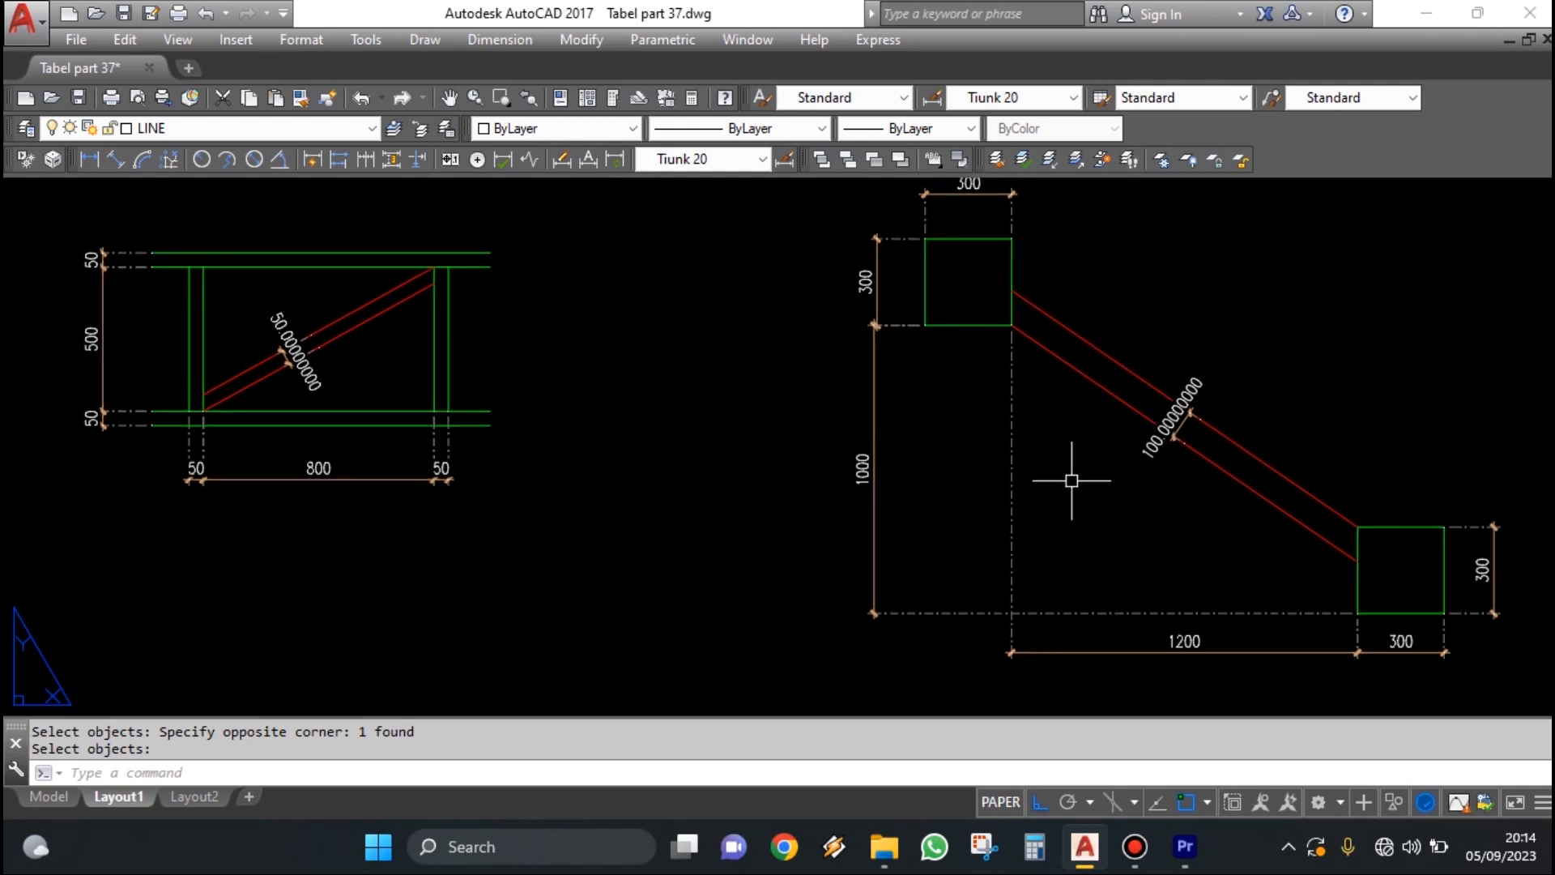
{"action": "scroll", "coordinate": [1062, 470], "scroll_direction": "down", "scroll_amount": 2}
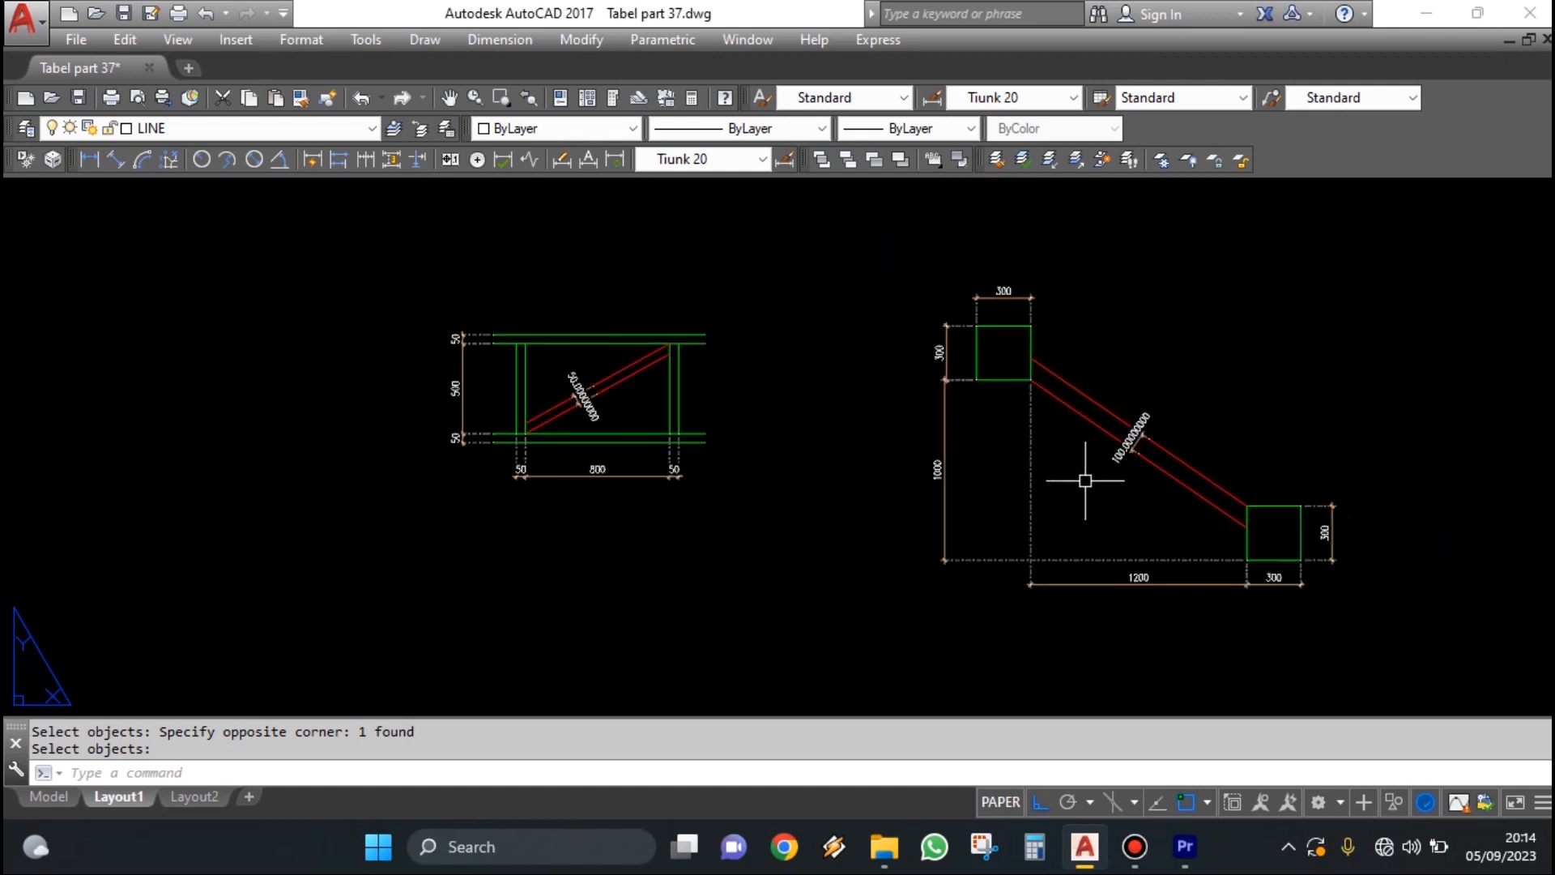
{"action": "scroll", "coordinate": [1064, 486], "scroll_direction": "up", "scroll_amount": 2}
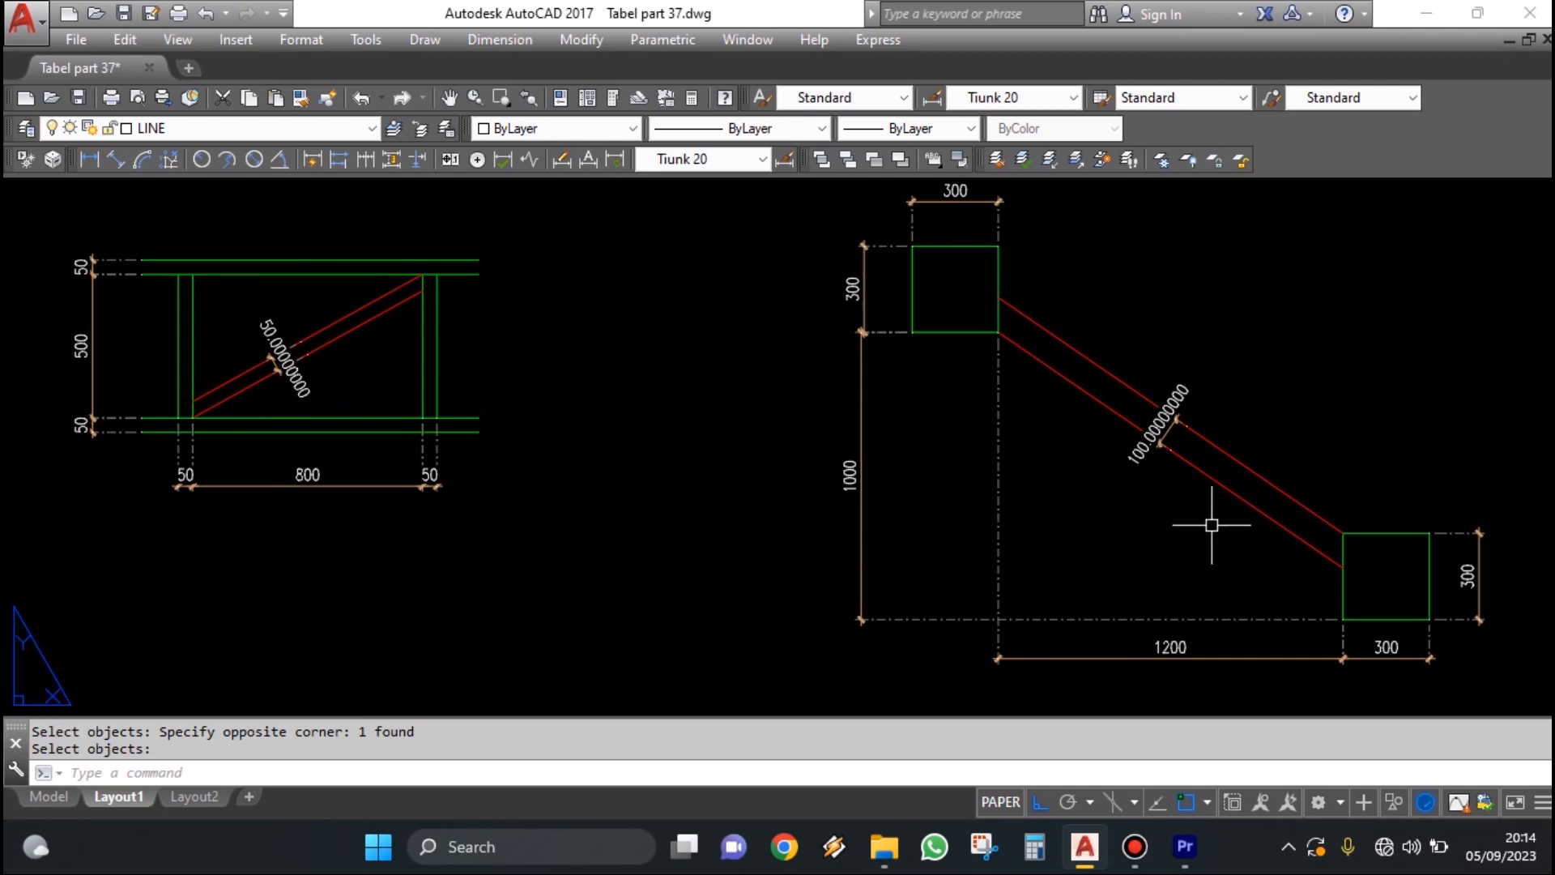
- Copy both example drawings with their dimensions to the empty area below the originals
{"action": "scroll", "coordinate": [1211, 524], "scroll_direction": "down", "scroll_amount": 2}
{"action": "key", "text": "Return"}
{"action": "scroll", "coordinate": [1232, 486], "scroll_direction": "down", "scroll_amount": 2}
{"action": "type", "text": "c"}
{"action": "key", "text": "Return"}
{"action": "left_click", "coordinate": [1339, 582]}
{"action": "left_click", "coordinate": [746, 347]}
{"action": "key", "text": "Return"}
{"action": "left_click", "coordinate": [746, 348]}
{"action": "scroll", "coordinate": [746, 347], "scroll_direction": "down", "scroll_amount": 2}
{"action": "left_click", "coordinate": [684, 454]}
{"action": "scroll", "coordinate": [996, 559], "scroll_direction": "up", "scroll_amount": 2}
- Erase the red diagonal lines and their spacing dimensions from both copied drawings
{"action": "type", "text": "qq"}
{"action": "scroll", "coordinate": [1039, 570], "scroll_direction": "up", "scroll_amount": 1}
{"action": "type", "text": "e"}
{"action": "left_click", "coordinate": [1072, 608]}
{"action": "left_click", "coordinate": [1001, 539]}
{"action": "key", "text": "Return"}
{"action": "key", "text": "Return"}
{"action": "left_click", "coordinate": [497, 522]}
{"action": "key", "text": "Return"}
{"action": "scroll", "coordinate": [894, 489], "scroll_direction": "down", "scroll_amount": 1}
{"action": "middle_click_drag", "start_coordinate": [980, 544], "coordinate": [1038, 462]}
{"action": "scroll", "coordinate": [994, 493], "scroll_direction": "up", "scroll_amount": 1}
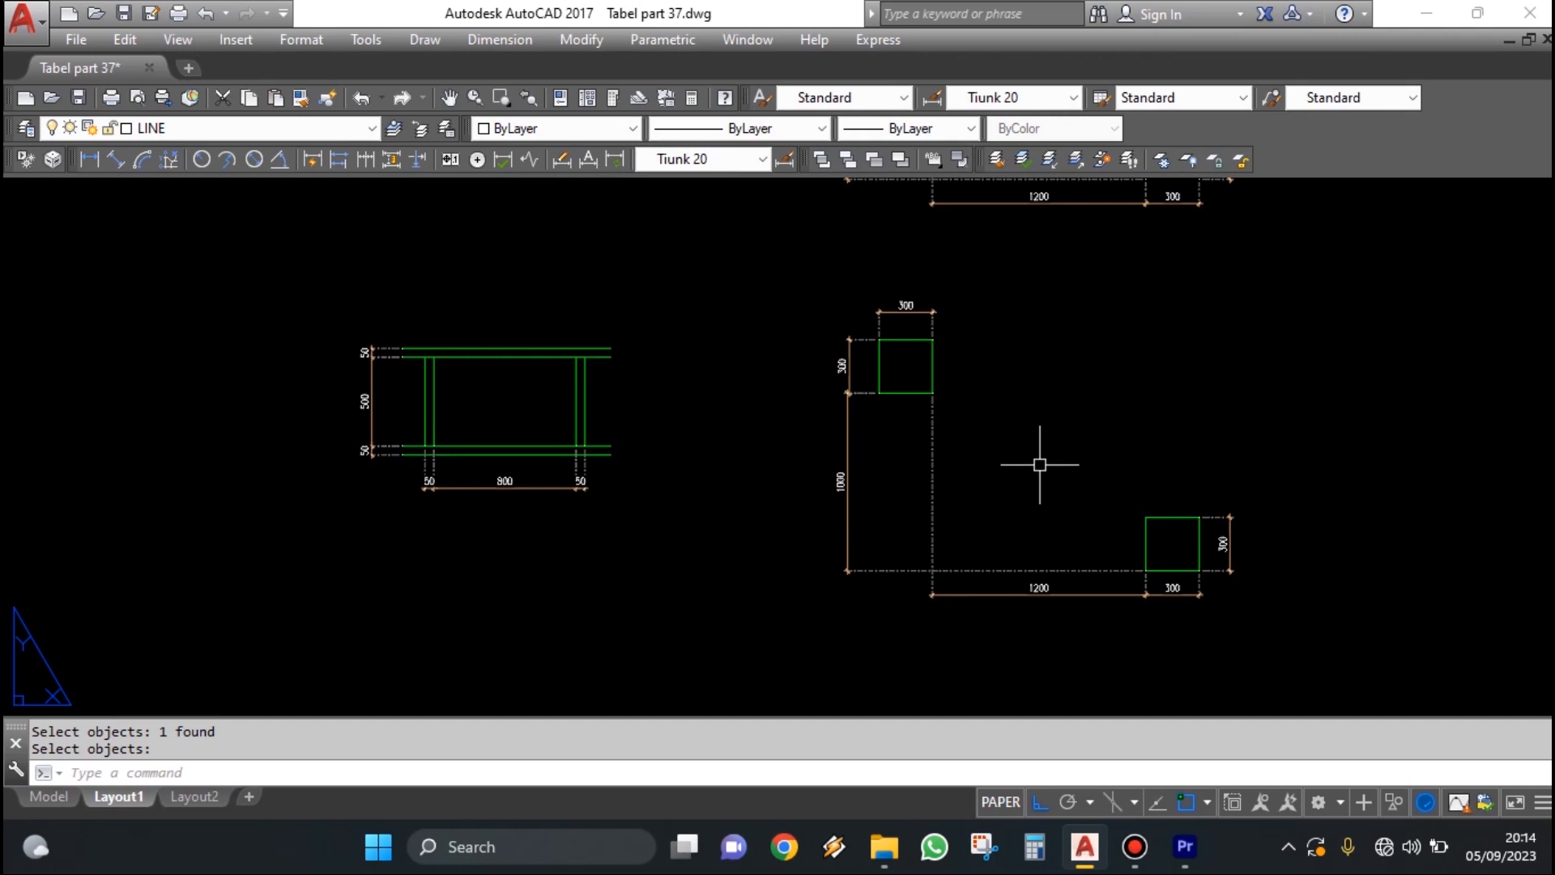
- Examine the copied frame and the copied pair of squares along with their remaining dimensions
{"action": "scroll", "coordinate": [1044, 484], "scroll_direction": "down", "scroll_amount": 1}
{"action": "scroll", "coordinate": [1029, 450], "scroll_direction": "up", "scroll_amount": 1}
{"action": "mouse_move", "coordinate": [1013, 469]}
{"action": "middle_mouse_down"}
{"action": "mouse_move", "coordinate": [1075, 454]}
{"action": "mouse_move", "coordinate": [1024, 497]}
{"action": "middle_mouse_up"}
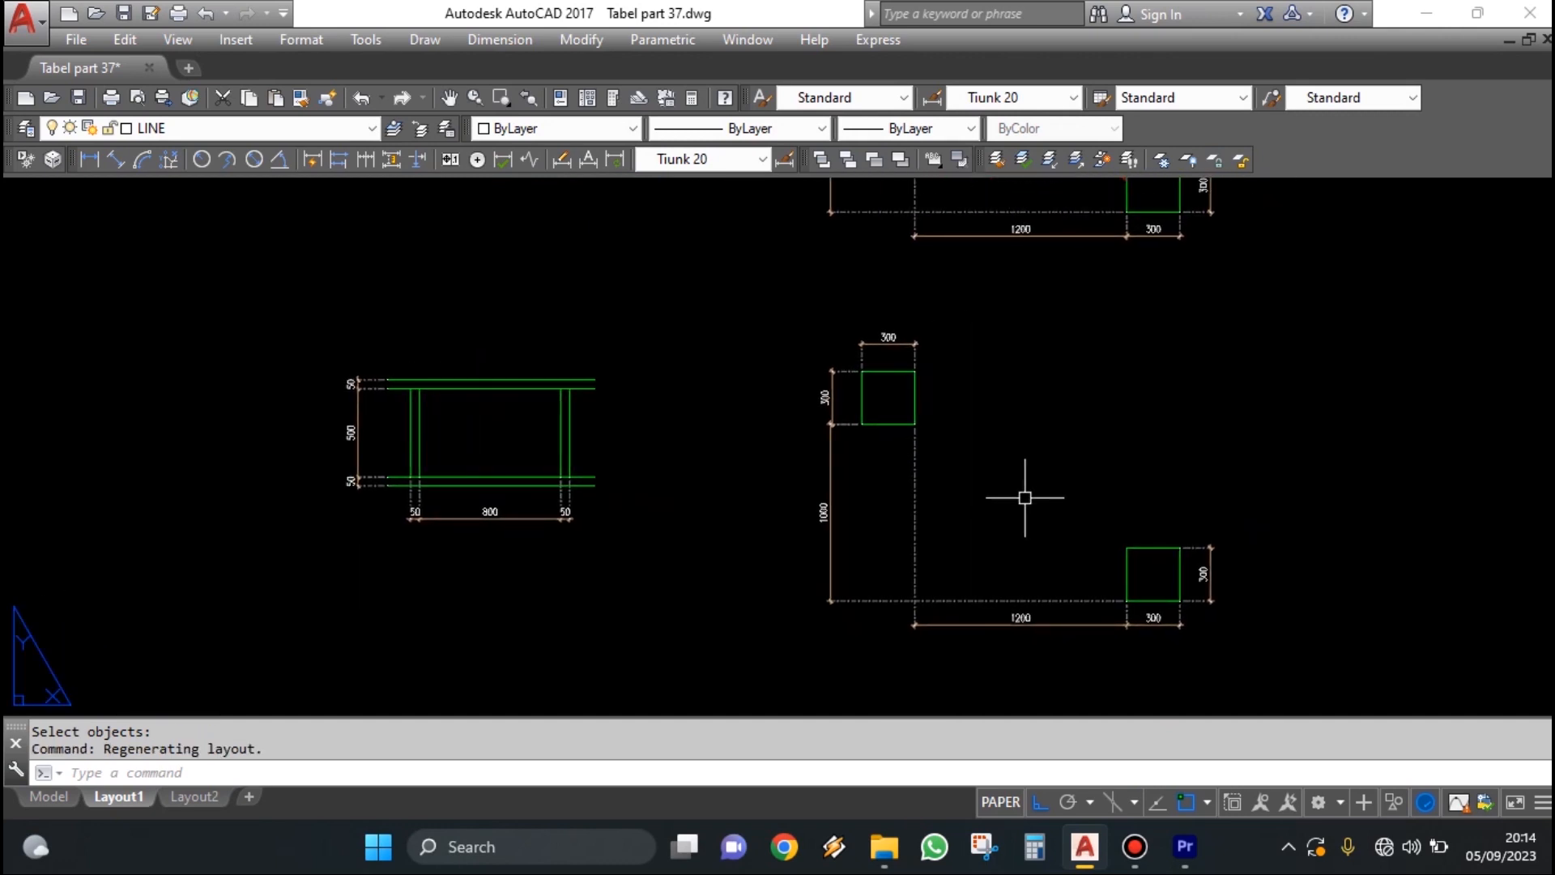
{"action": "scroll", "coordinate": [467, 521], "scroll_direction": "up", "scroll_amount": 2}
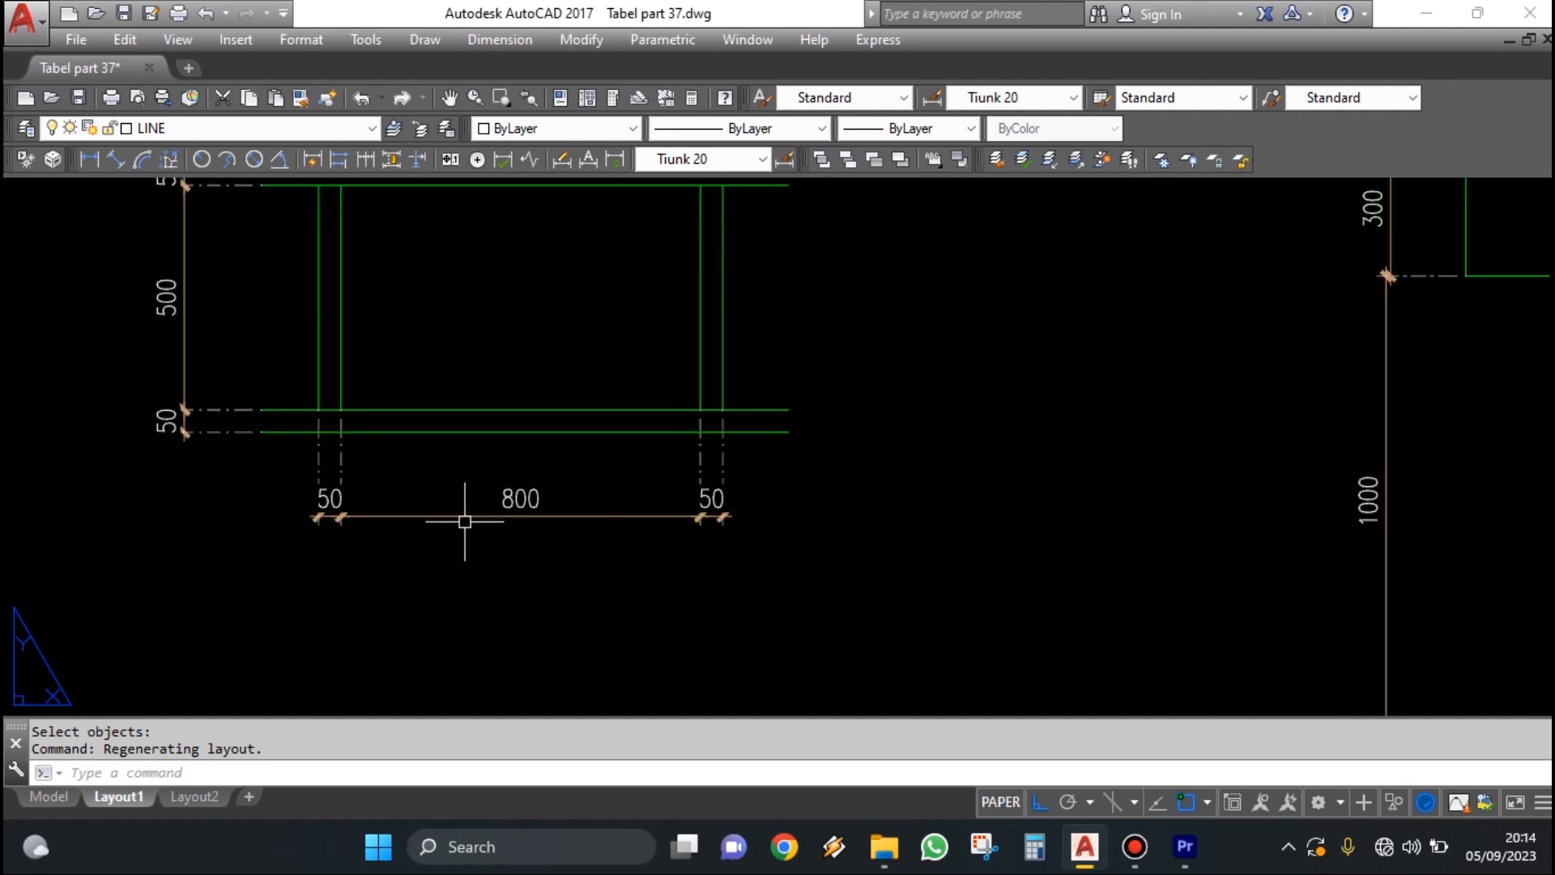
{"action": "middle_click_drag", "start_coordinate": [462, 521], "coordinate": [573, 618]}
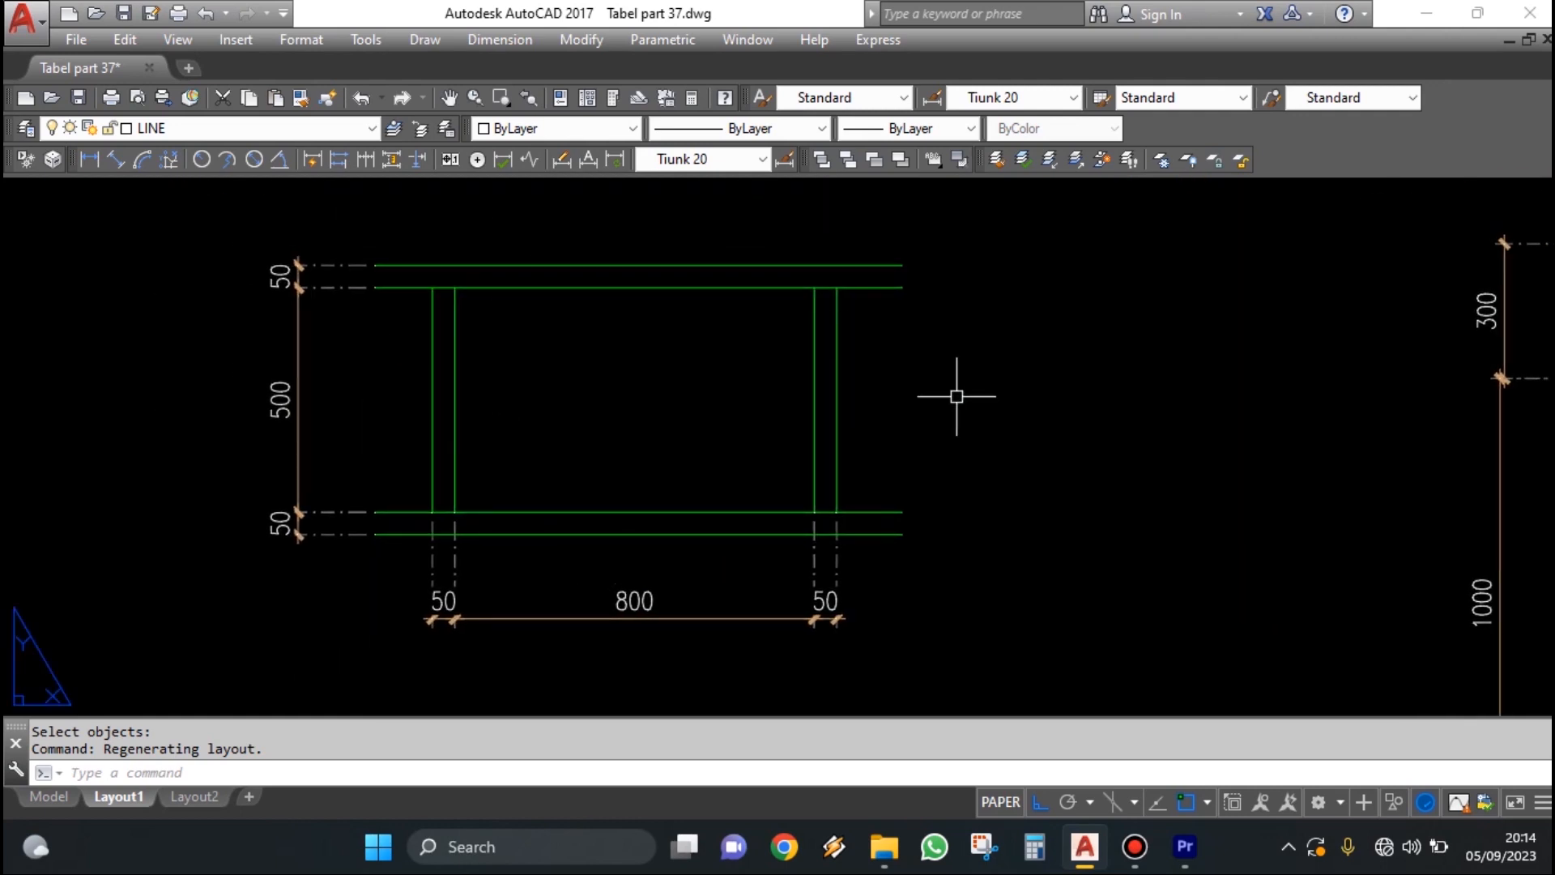
{"action": "scroll", "coordinate": [475, 375], "scroll_direction": "down", "scroll_amount": 3}
{"action": "scroll", "coordinate": [768, 454], "scroll_direction": "up", "scroll_amount": 3}
{"action": "scroll", "coordinate": [631, 361], "scroll_direction": "down", "scroll_amount": 2}
{"action": "scroll", "coordinate": [663, 379], "scroll_direction": "up", "scroll_amount": 1}
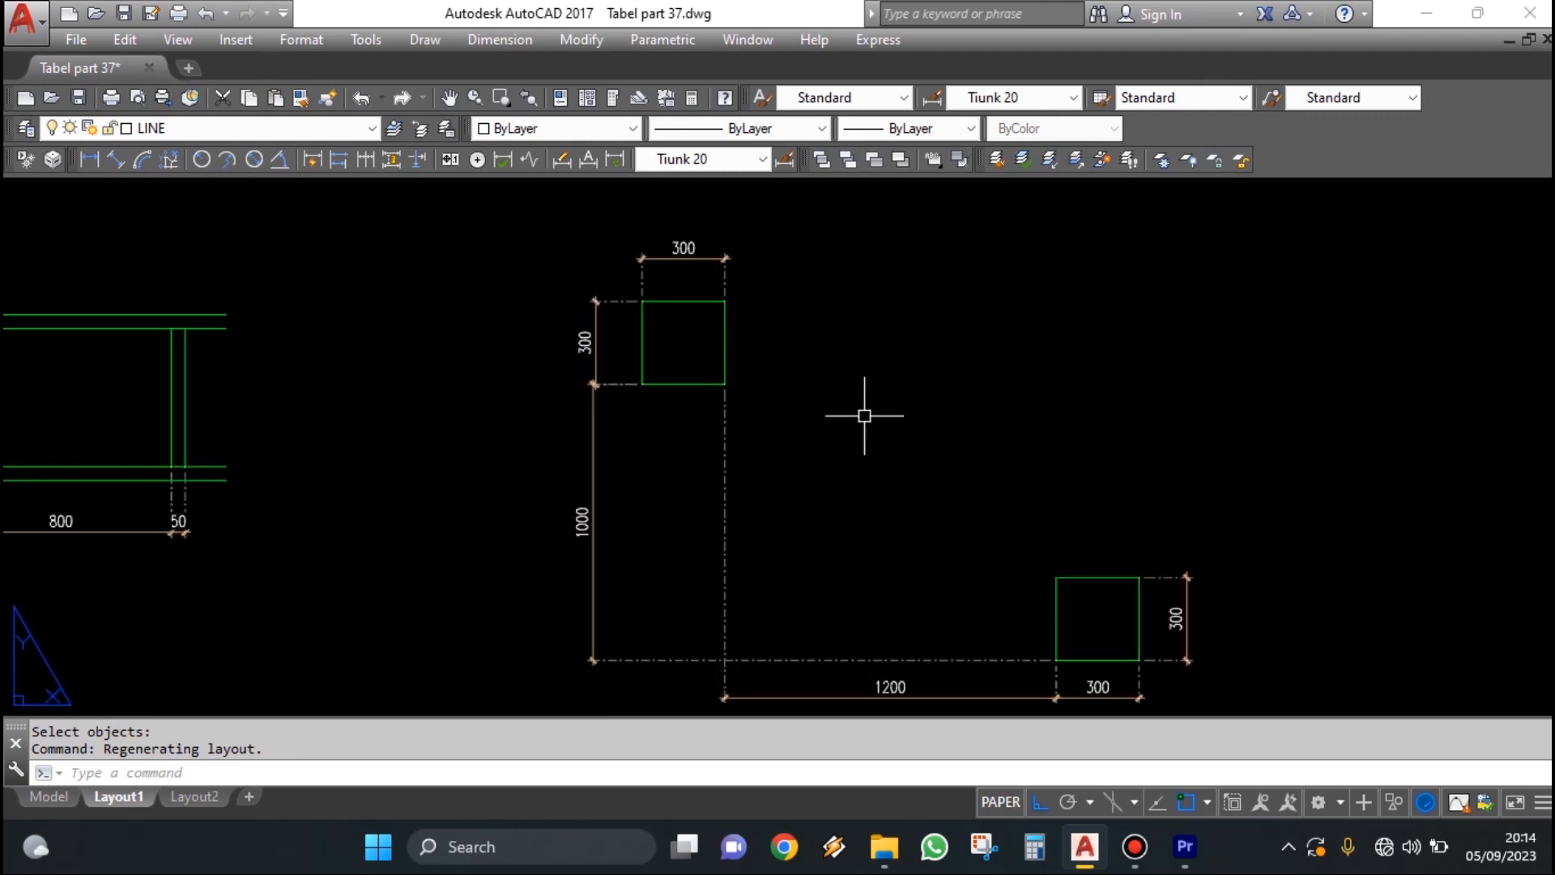
{"action": "middle_click_drag", "start_coordinate": [914, 415], "coordinate": [1020, 405]}
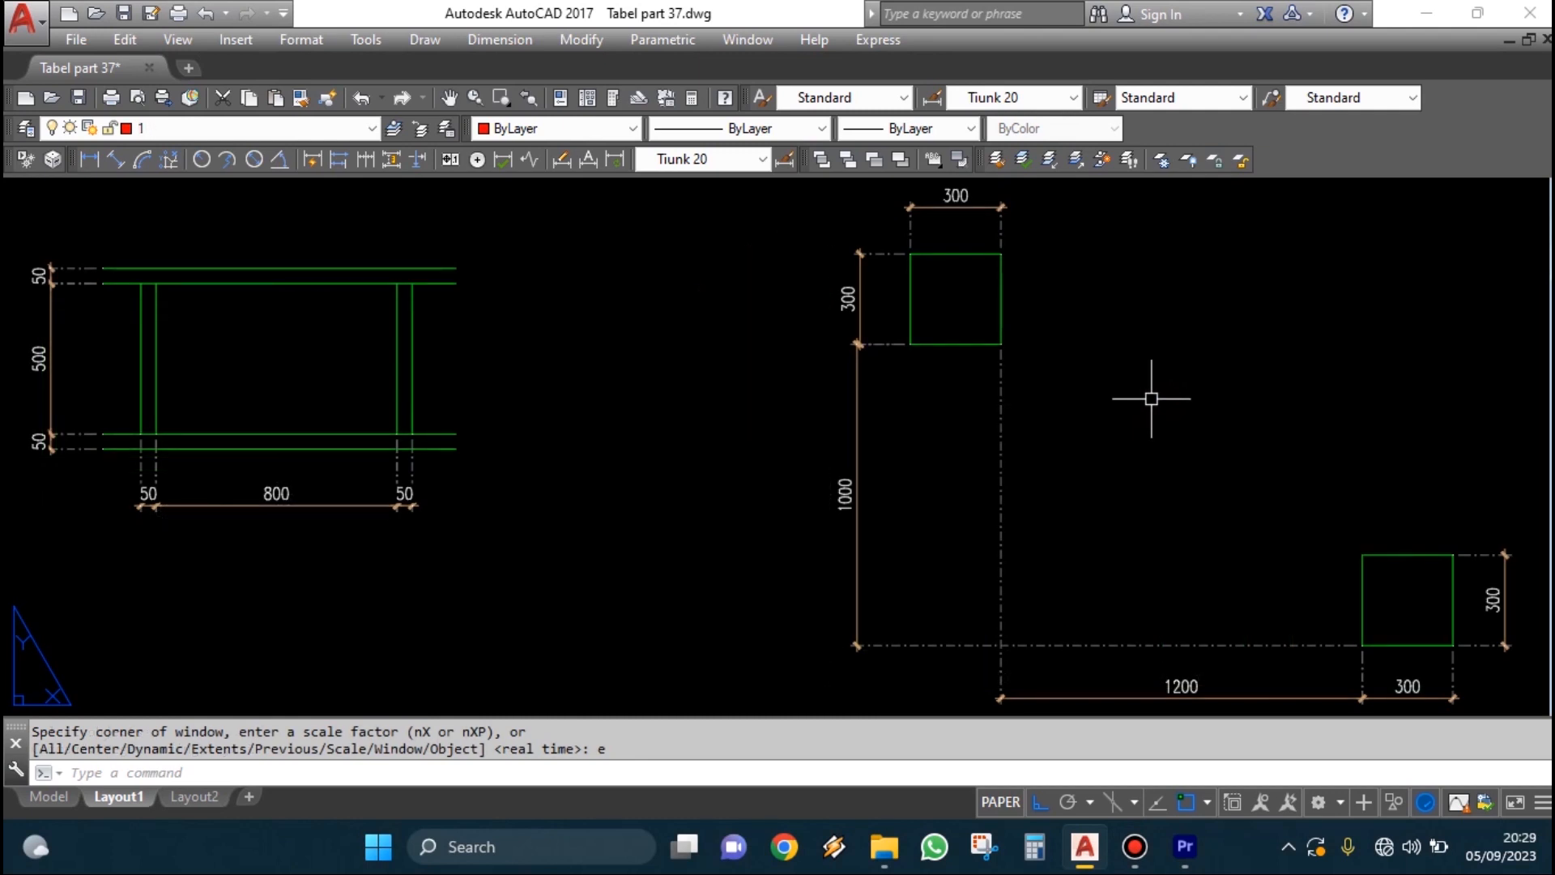
- Draw a diagonal line in the copied frame from its upper-right inner corner to its lower-left inner corner
{"action": "mouse_move", "coordinate": [430, 435]}
{"action": "middle_mouse_down"}
{"action": "mouse_move", "coordinate": [759, 532]}
{"action": "mouse_move", "coordinate": [831, 509]}
{"action": "mouse_move", "coordinate": [857, 555]}
{"action": "middle_mouse_up"}
{"action": "scroll", "coordinate": [831, 509], "scroll_direction": "up", "scroll_amount": 2}
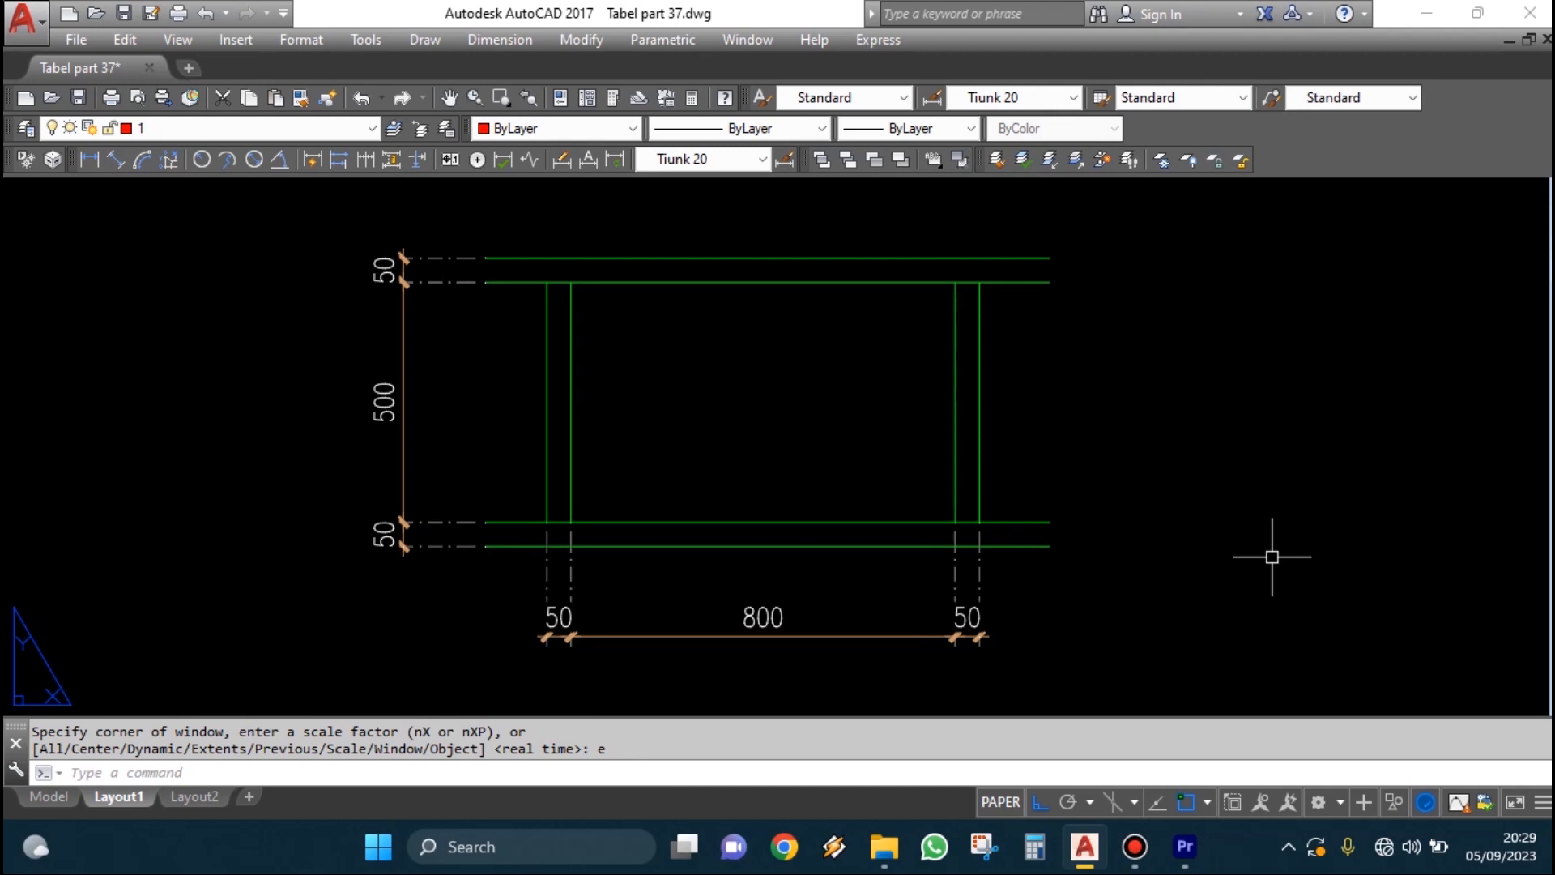
{"action": "middle_click_drag", "start_coordinate": [820, 485], "coordinate": [925, 474]}
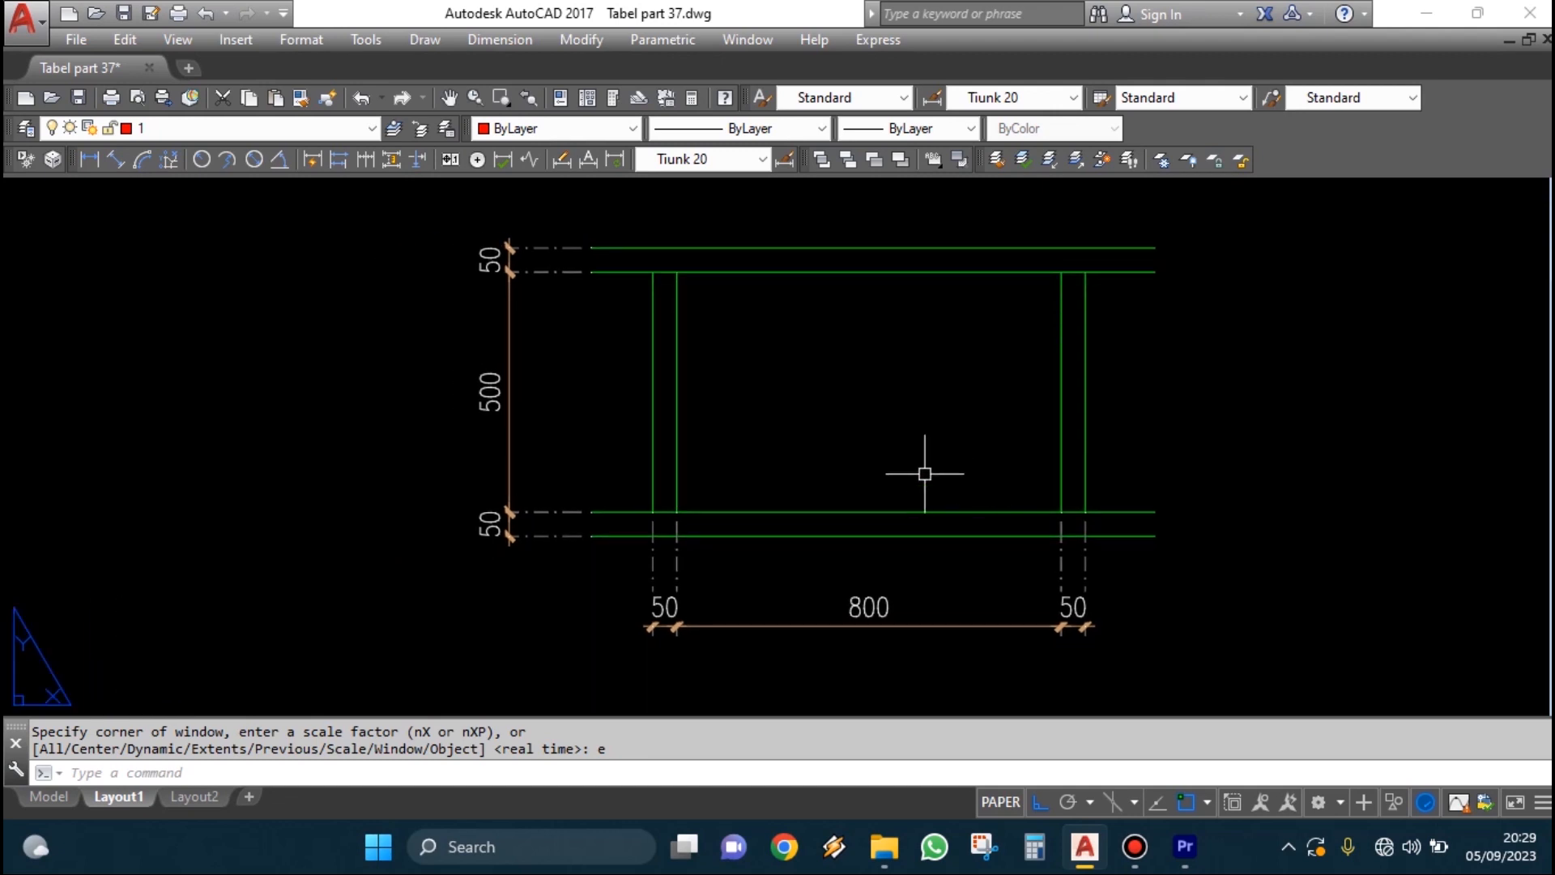
{"action": "key", "text": "Return"}
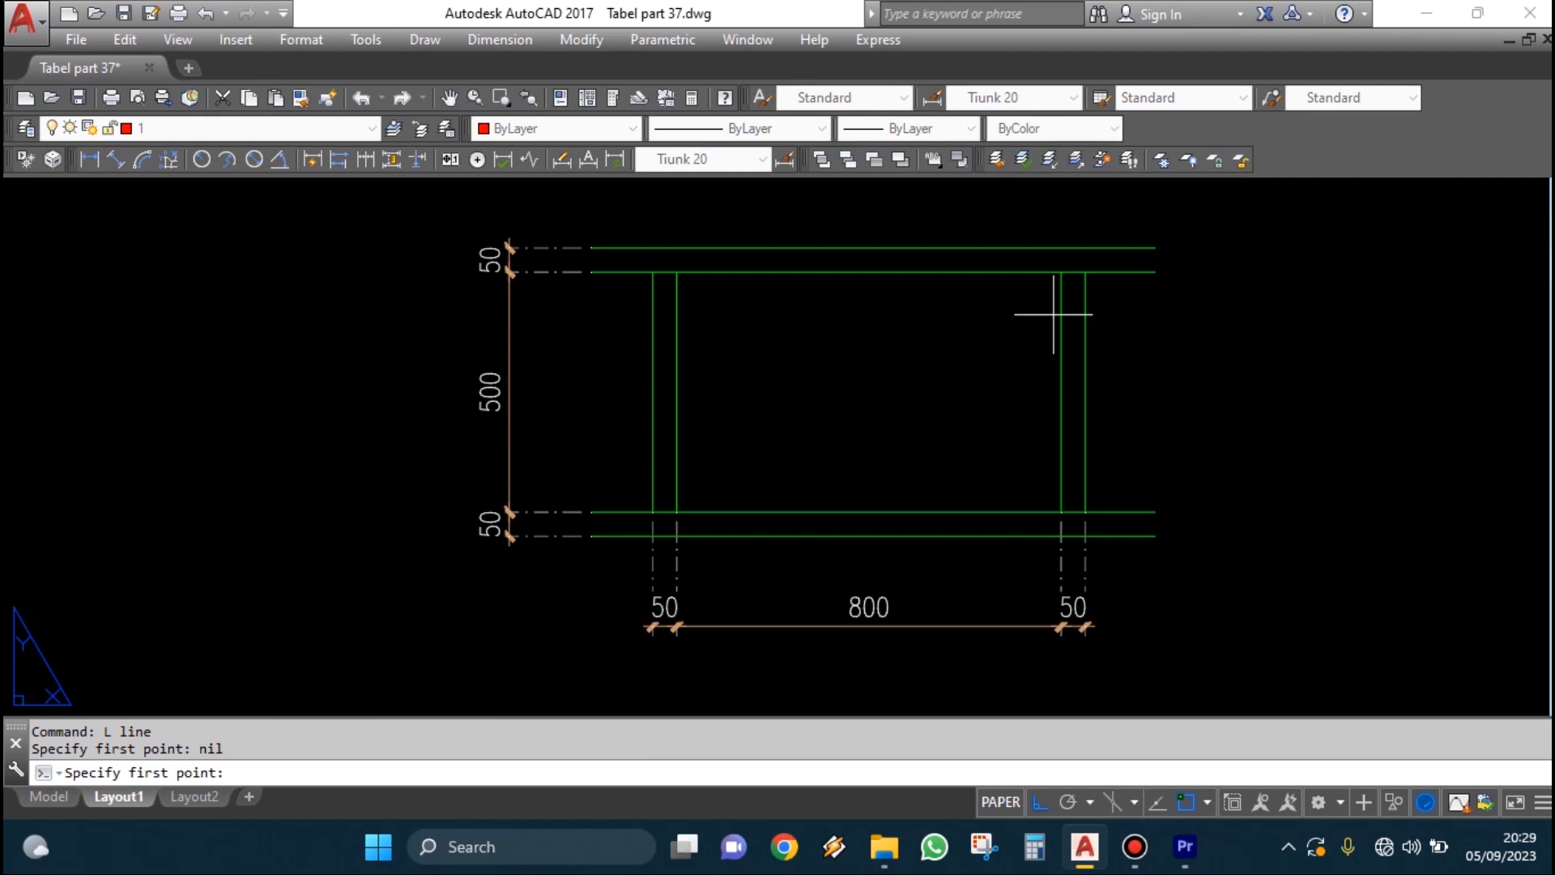
{"action": "left_click", "coordinate": [1061, 273]}
{"action": "left_click", "coordinate": [677, 512]}
{"action": "key", "text": "Escape"}
{"action": "scroll", "coordinate": [832, 468], "scroll_direction": "up", "scroll_amount": 2}
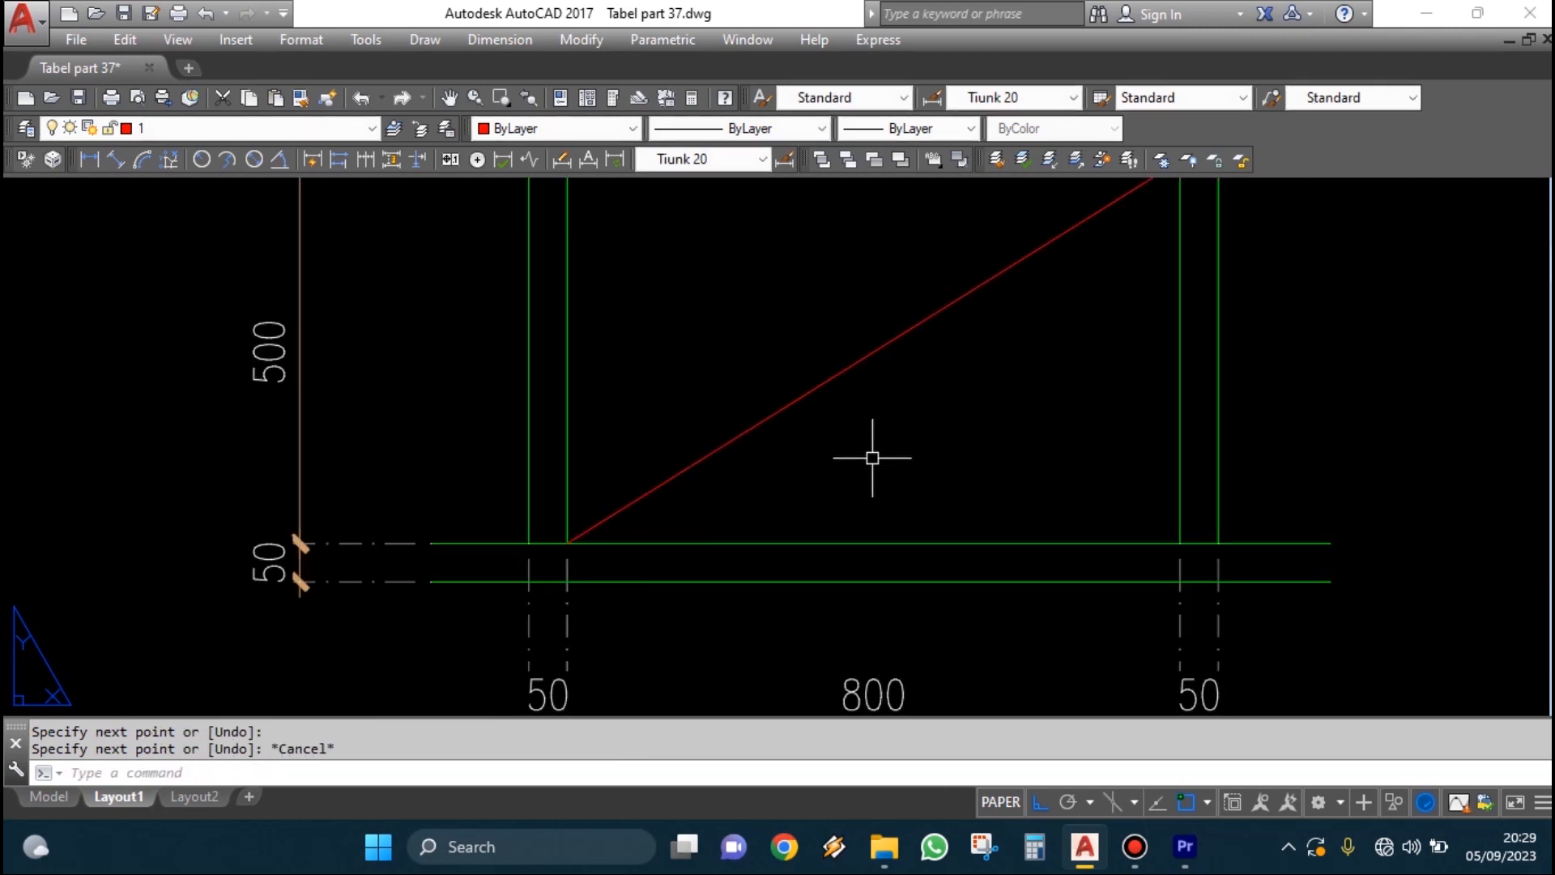
- Offset the frame's diagonal line by 50 toward its lower side
{"action": "scroll", "coordinate": [922, 520], "scroll_direction": "down", "scroll_amount": 1}
{"action": "scroll", "coordinate": [1020, 420], "scroll_direction": "up", "scroll_amount": 1}
{"action": "middle_click_drag", "start_coordinate": [919, 516], "coordinate": [923, 479]}
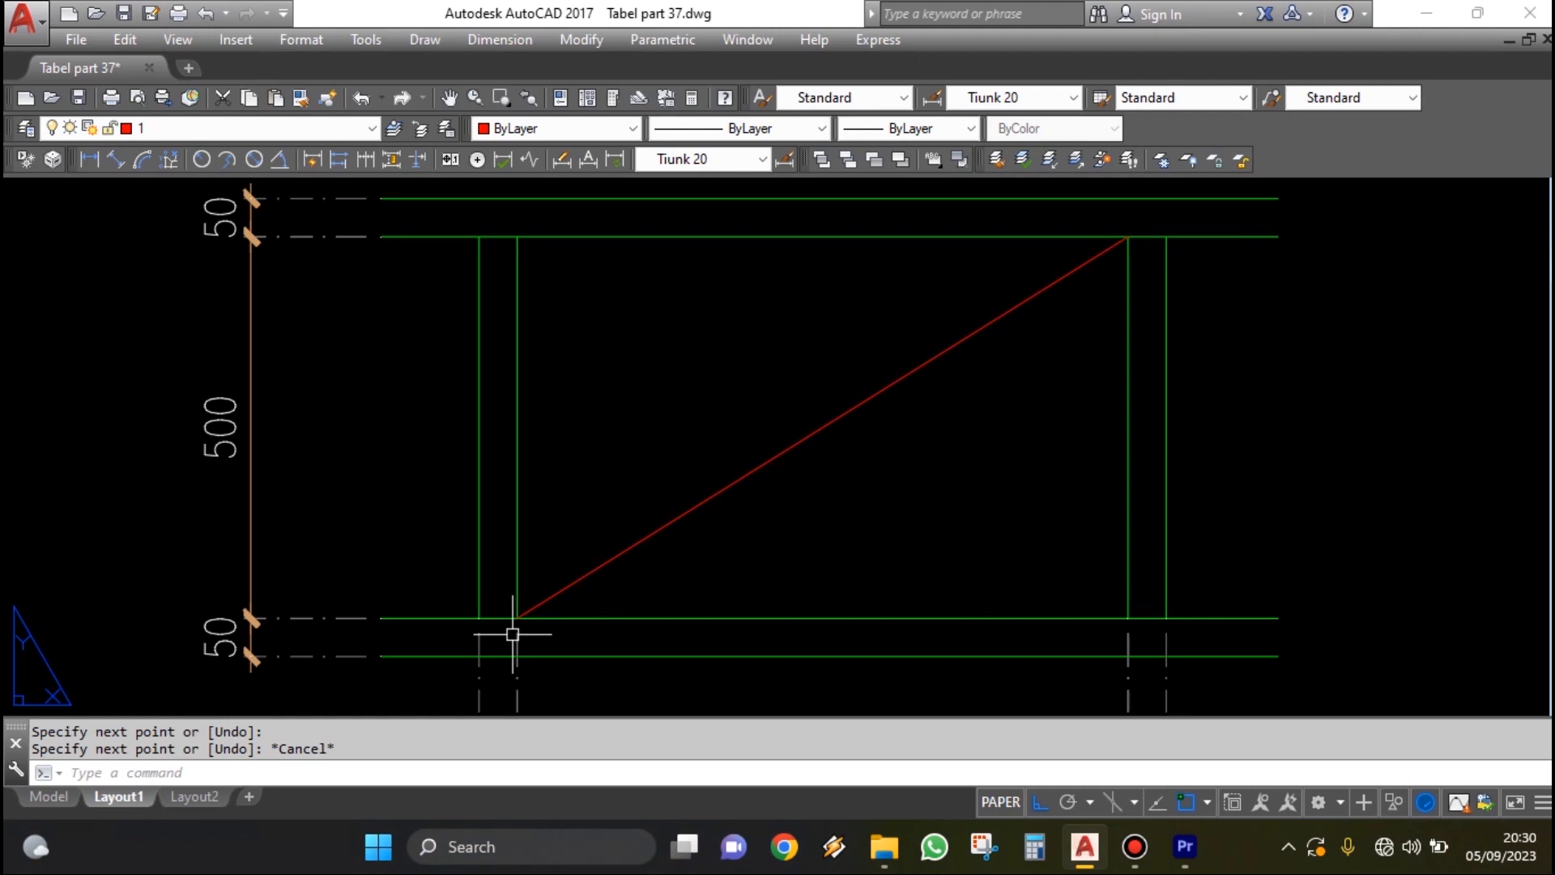
{"action": "middle_click_drag", "start_coordinate": [759, 531], "coordinate": [752, 528]}
{"action": "key", "text": "Return"}
{"action": "type", "text": "50"}
{"action": "key", "text": "Return"}
{"action": "left_click", "coordinate": [818, 423]}
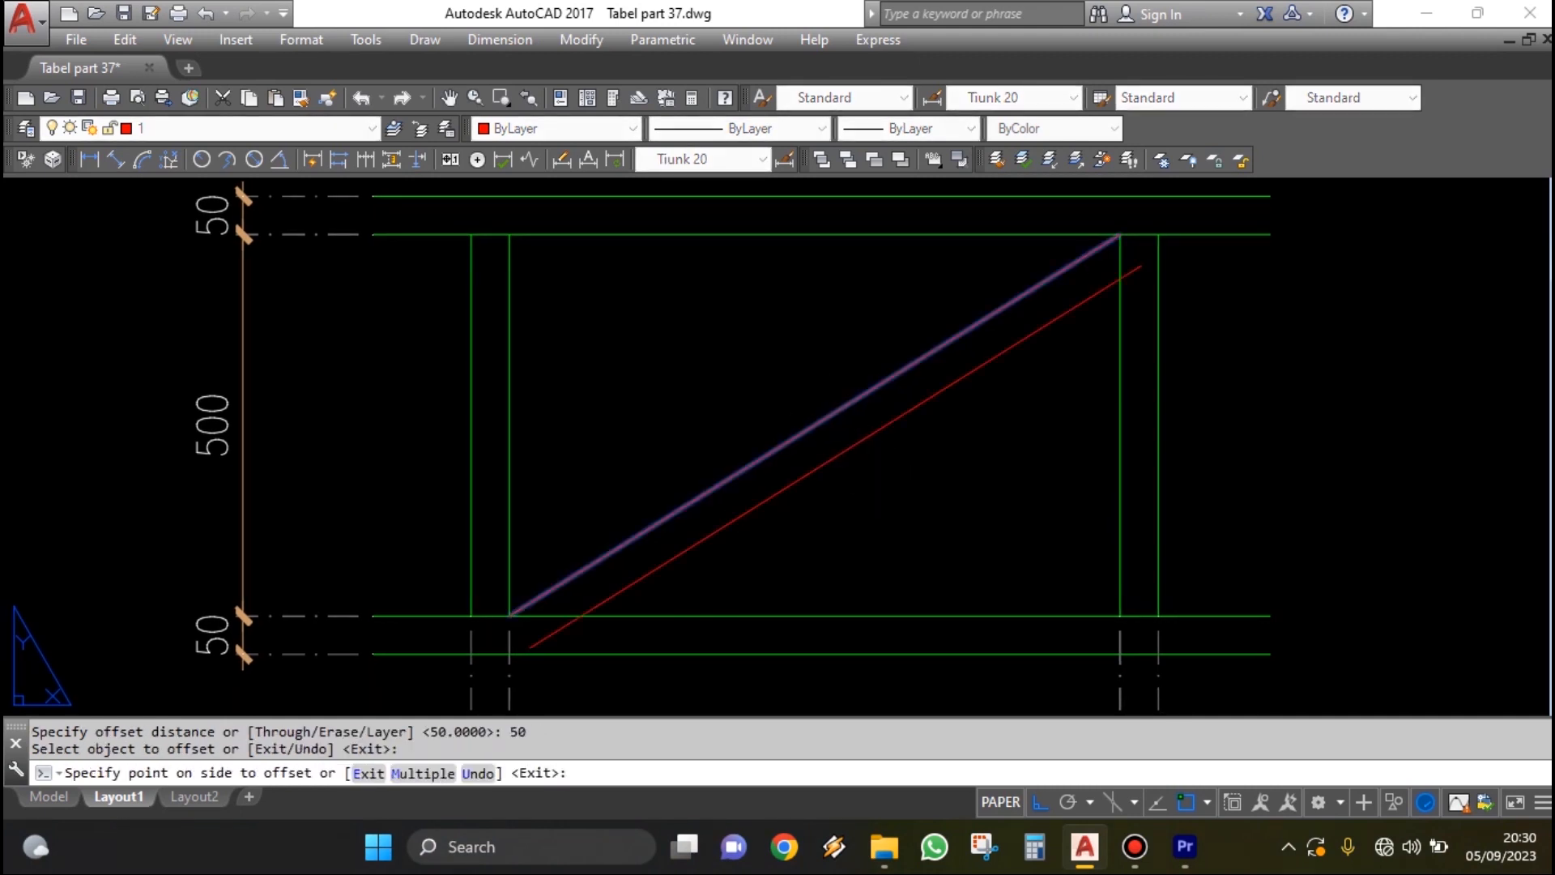
{"action": "left_click", "coordinate": [869, 467]}
{"action": "key", "text": "Escape"}
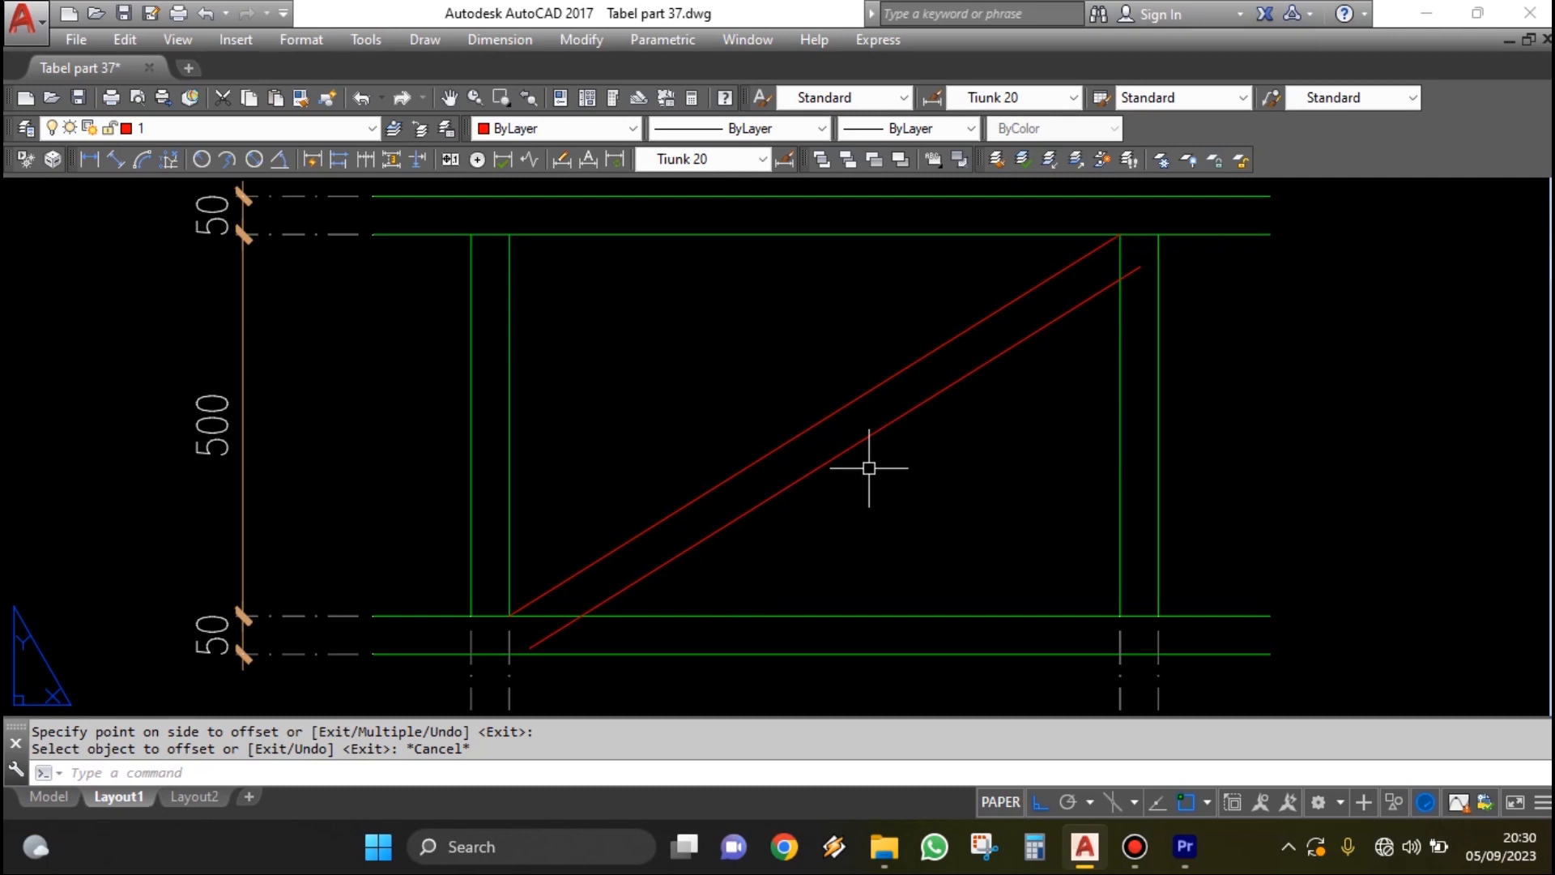
- Examine how the ends of the diagonal and its offset copy sit relative to the frame's inner corners
{"action": "scroll", "coordinate": [610, 610], "scroll_direction": "up", "scroll_amount": 6}
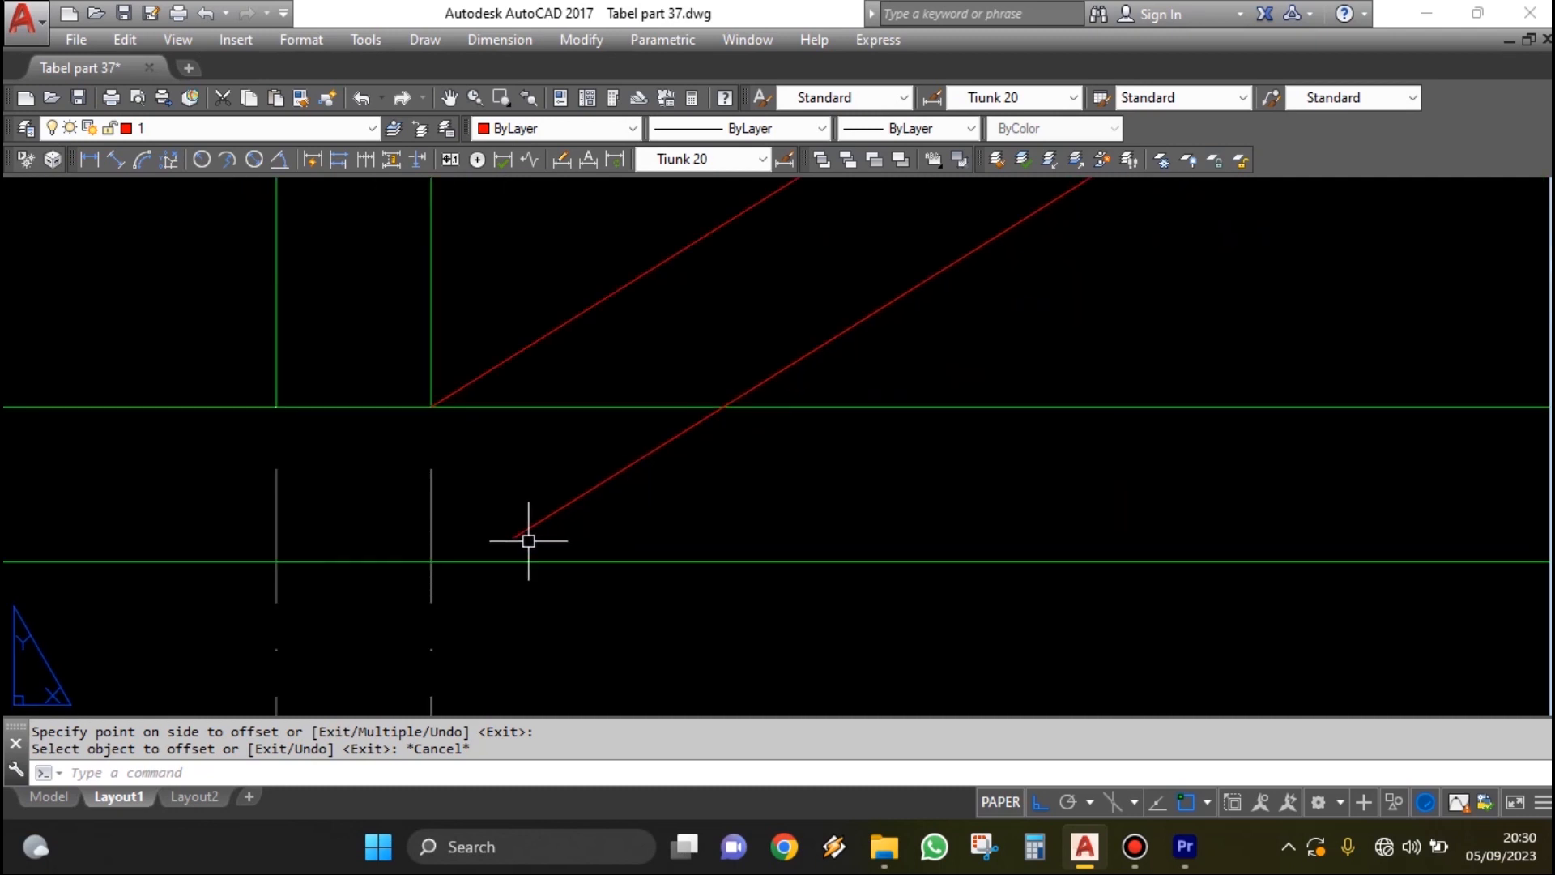
{"action": "scroll", "coordinate": [592, 455], "scroll_direction": "down", "scroll_amount": 5}
{"action": "middle_click_drag", "start_coordinate": [745, 441], "coordinate": [547, 267]}
{"action": "scroll", "coordinate": [964, 283], "scroll_direction": "up", "scroll_amount": 4}
{"action": "scroll", "coordinate": [981, 285], "scroll_direction": "up", "scroll_amount": 2}
{"action": "left_click", "coordinate": [971, 305]}
{"action": "left_click", "coordinate": [891, 316]}
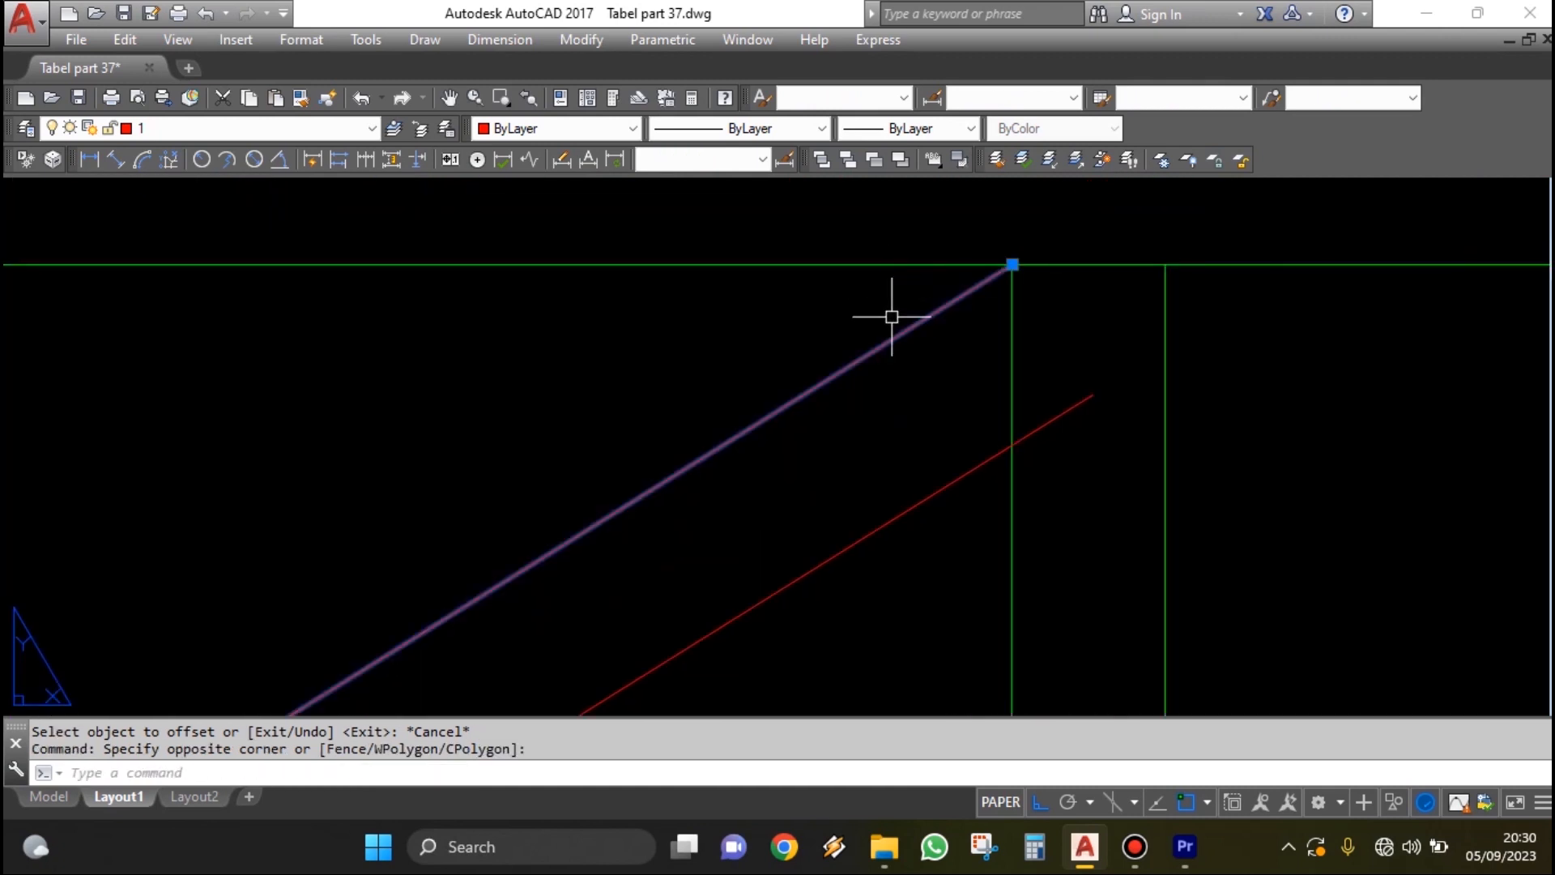
{"action": "scroll", "coordinate": [989, 261], "scroll_direction": "down", "scroll_amount": 3}
{"action": "scroll", "coordinate": [1007, 285], "scroll_direction": "up", "scroll_amount": 3}
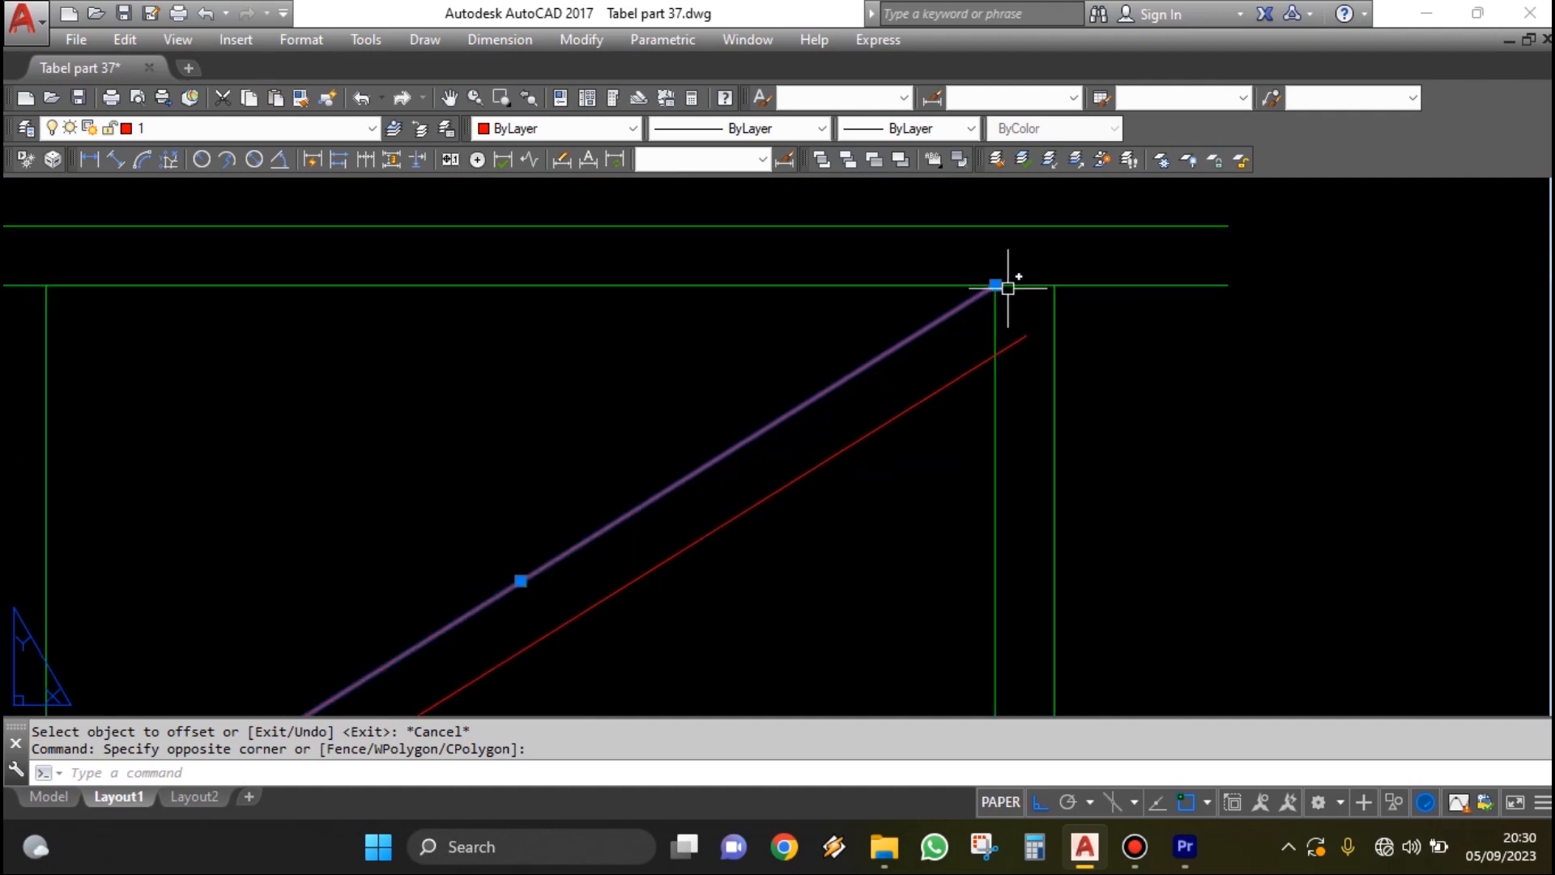
{"action": "key", "text": "Escape"}
{"action": "scroll", "coordinate": [1007, 292], "scroll_direction": "down", "scroll_amount": 4}
{"action": "scroll", "coordinate": [858, 413], "scroll_direction": "up", "scroll_amount": 6}
{"action": "middle_click_drag", "start_coordinate": [1007, 305], "coordinate": [878, 430]}
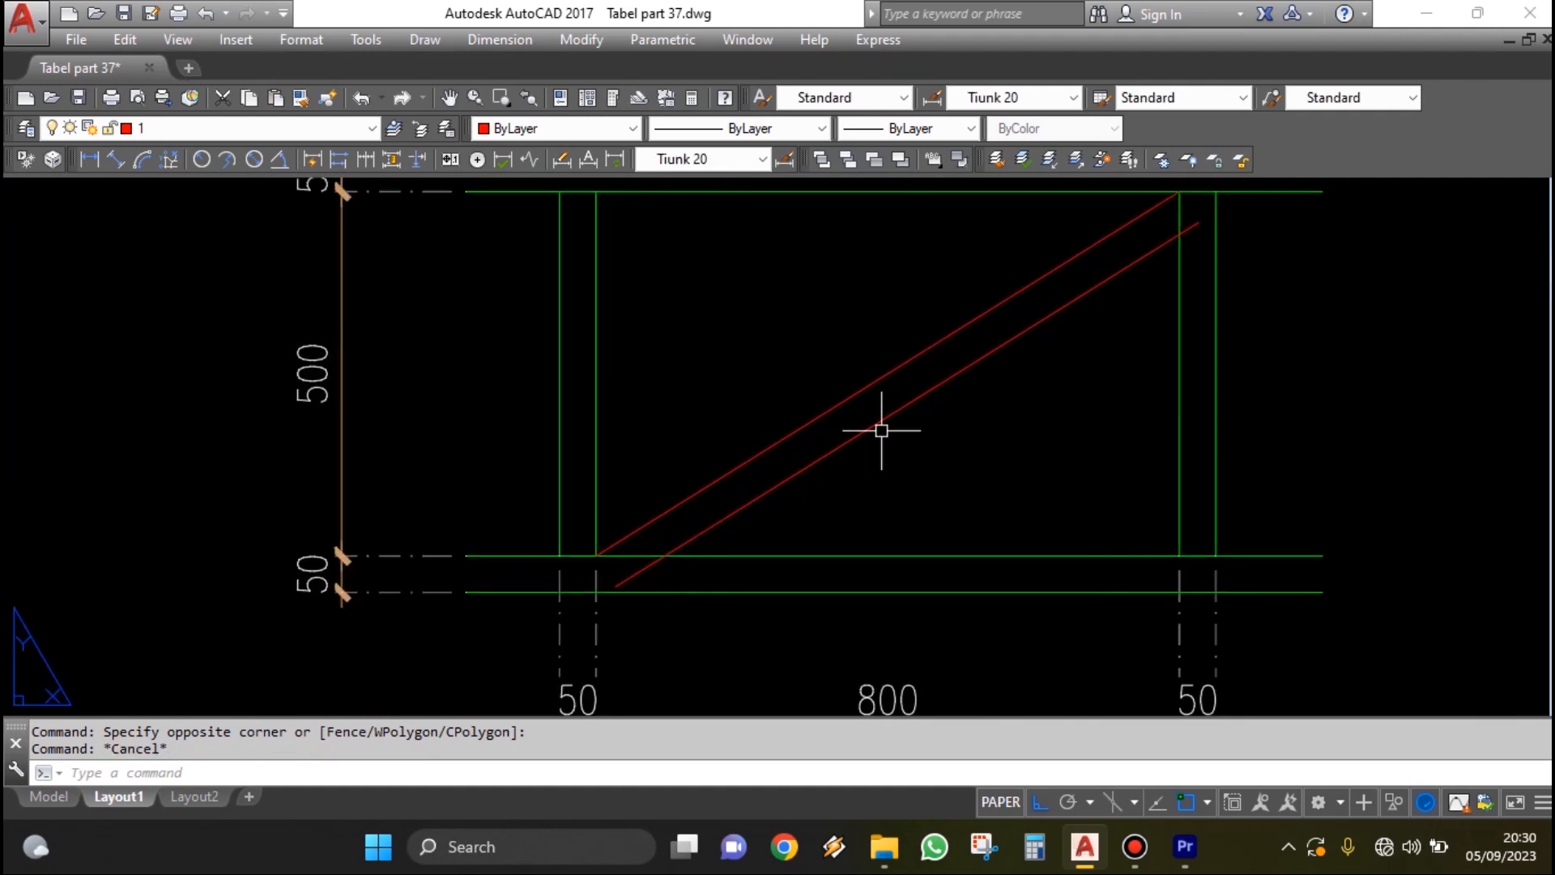
{"action": "scroll", "coordinate": [923, 472], "scroll_direction": "up", "scroll_amount": 1}
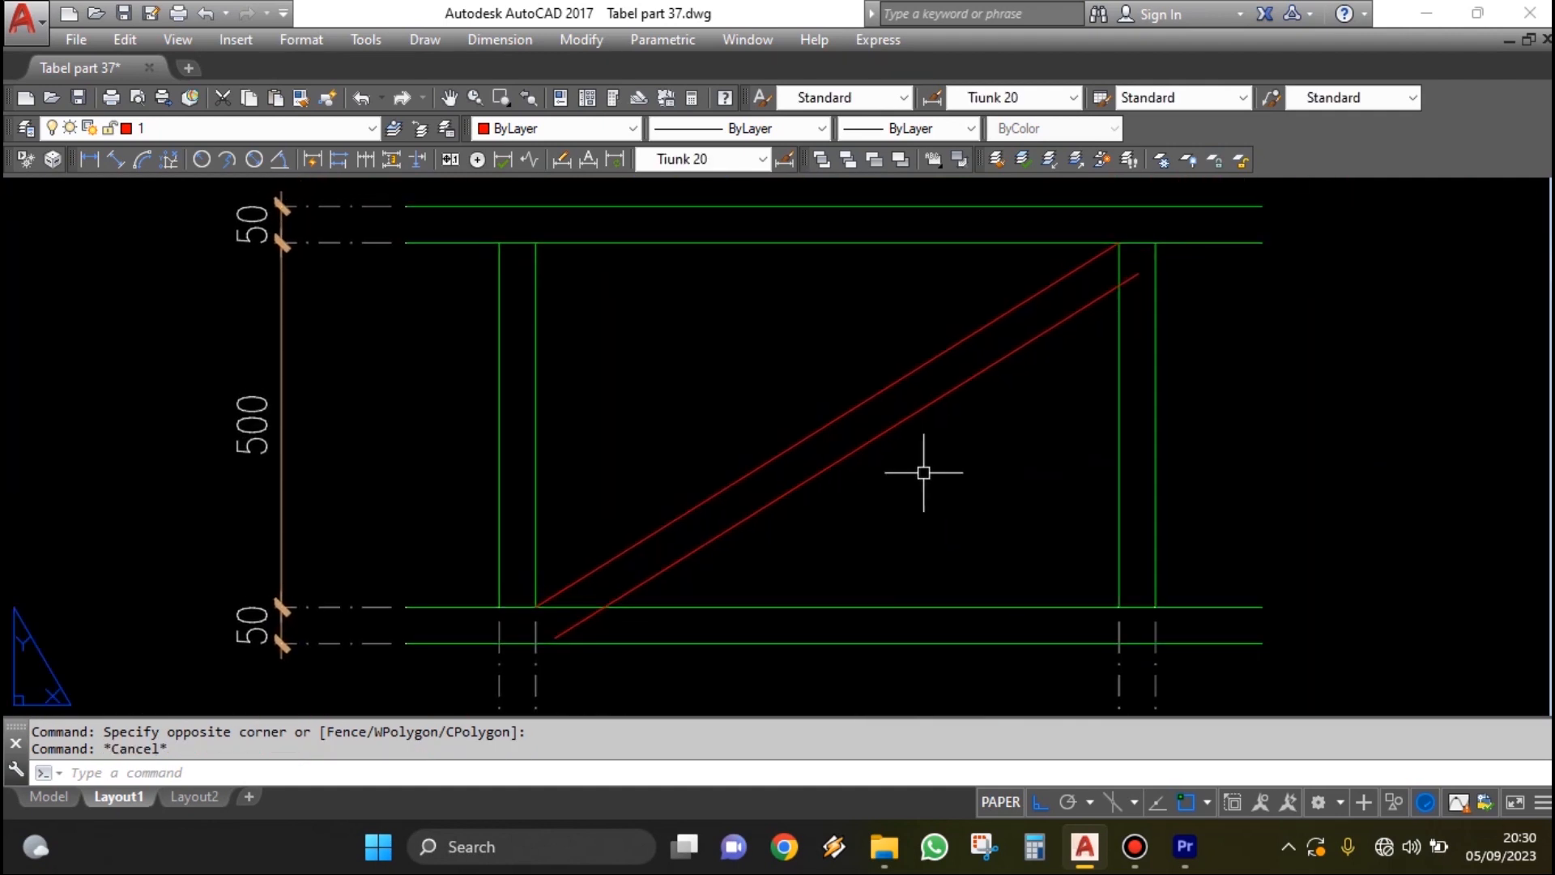
{"action": "middle_click_drag", "start_coordinate": [866, 504], "coordinate": [930, 468]}
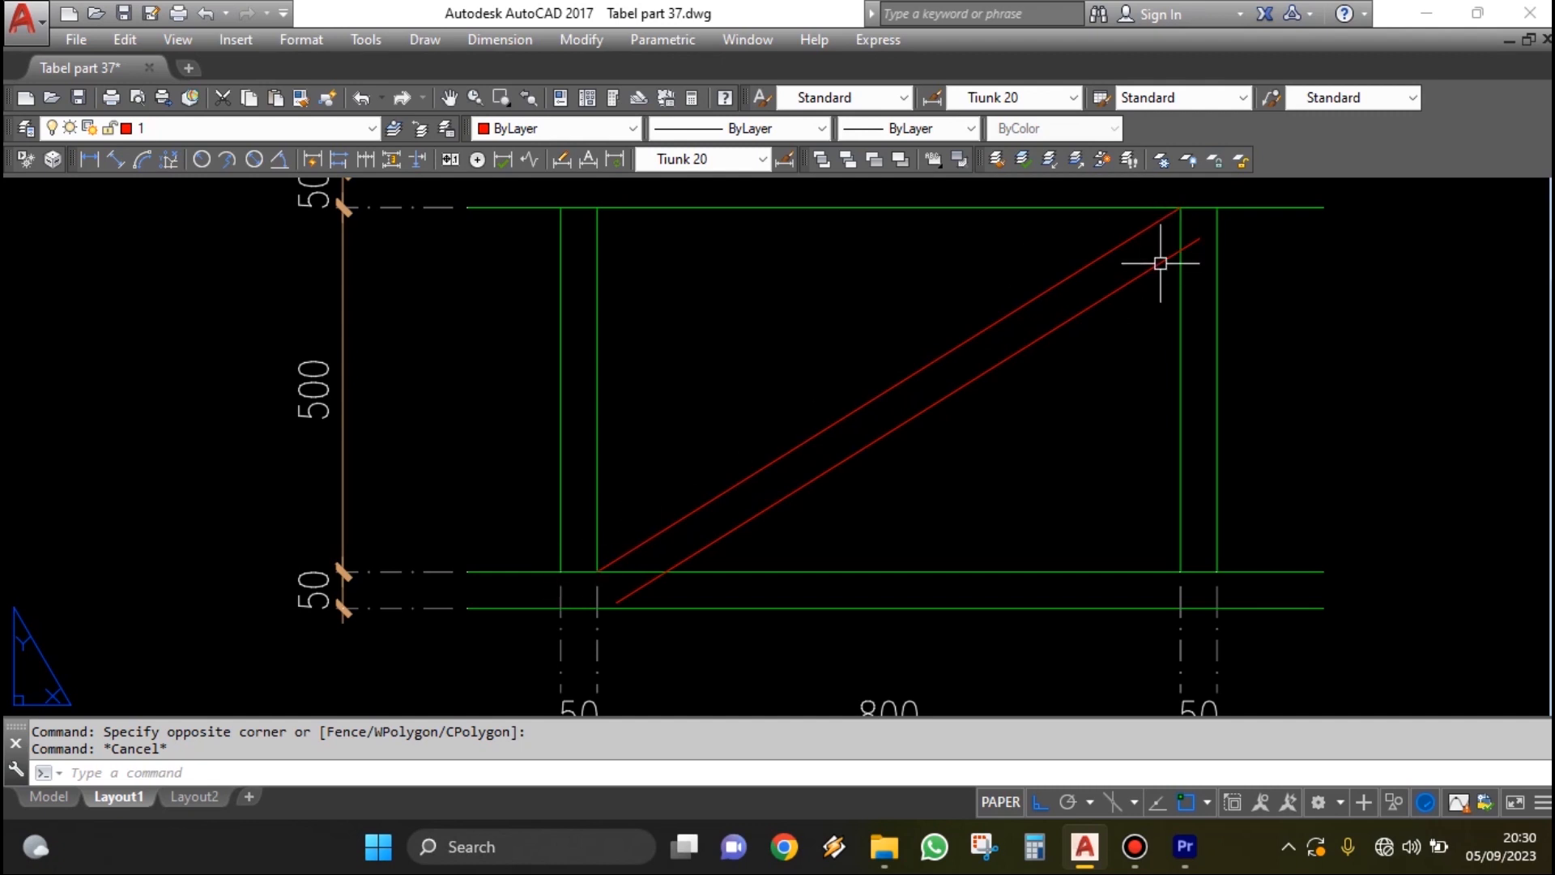
- Draw a circle centred on the frame's upper-right inner corner and passing through its lower-left inner corner
{"action": "middle_click_drag", "start_coordinate": [1160, 264], "coordinate": [1111, 306]}
{"action": "key", "text": "Return"}
{"action": "left_click", "coordinate": [1135, 242]}
{"action": "left_click", "coordinate": [570, 577]}
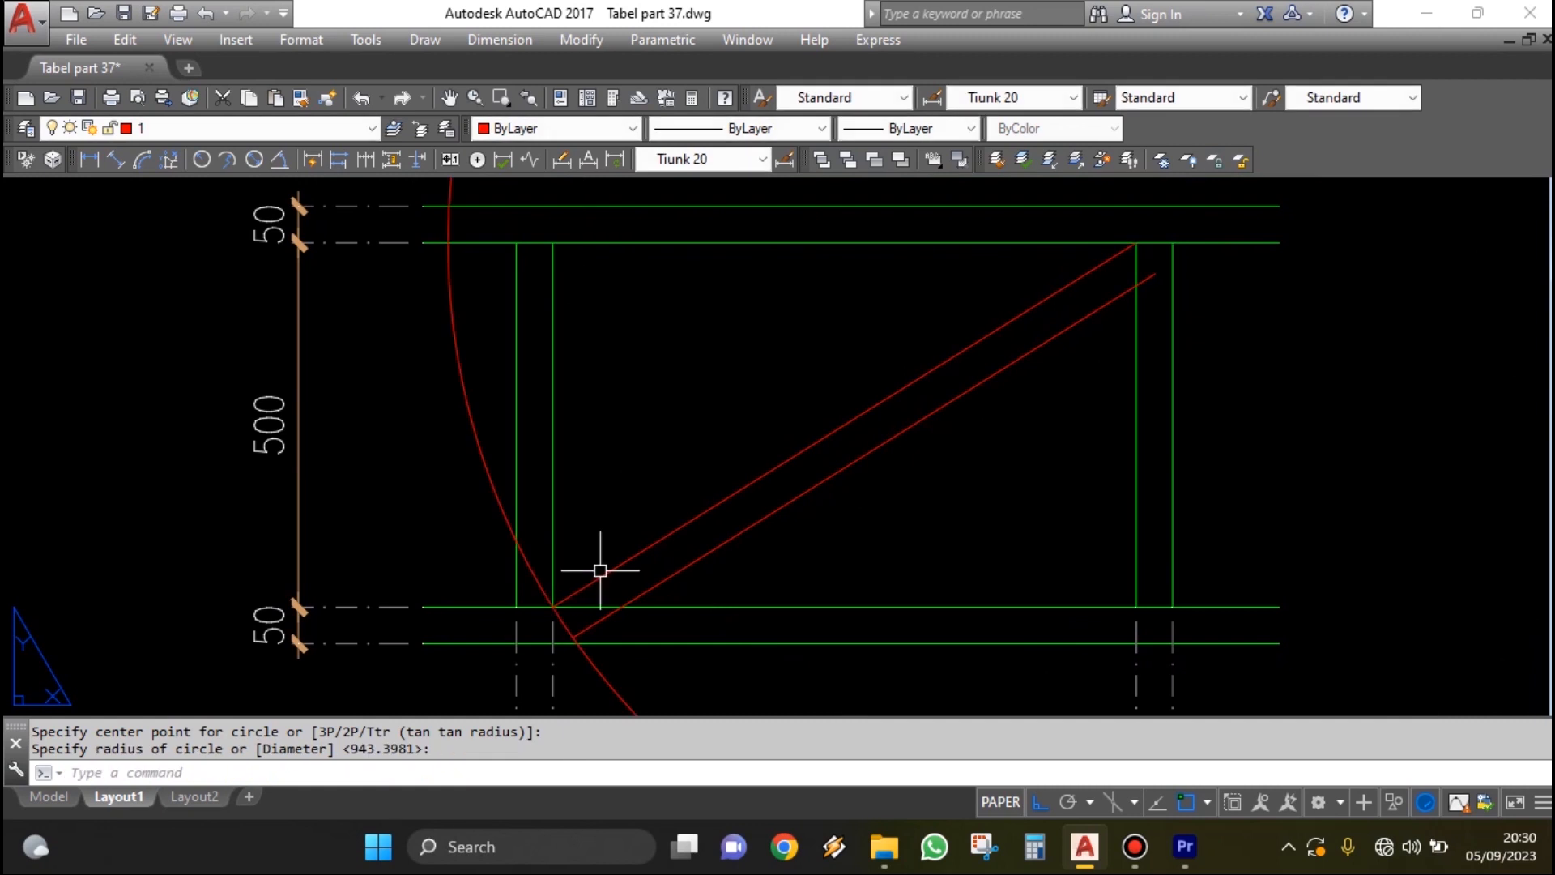
{"action": "scroll", "coordinate": [694, 527], "scroll_direction": "down", "scroll_amount": 2}
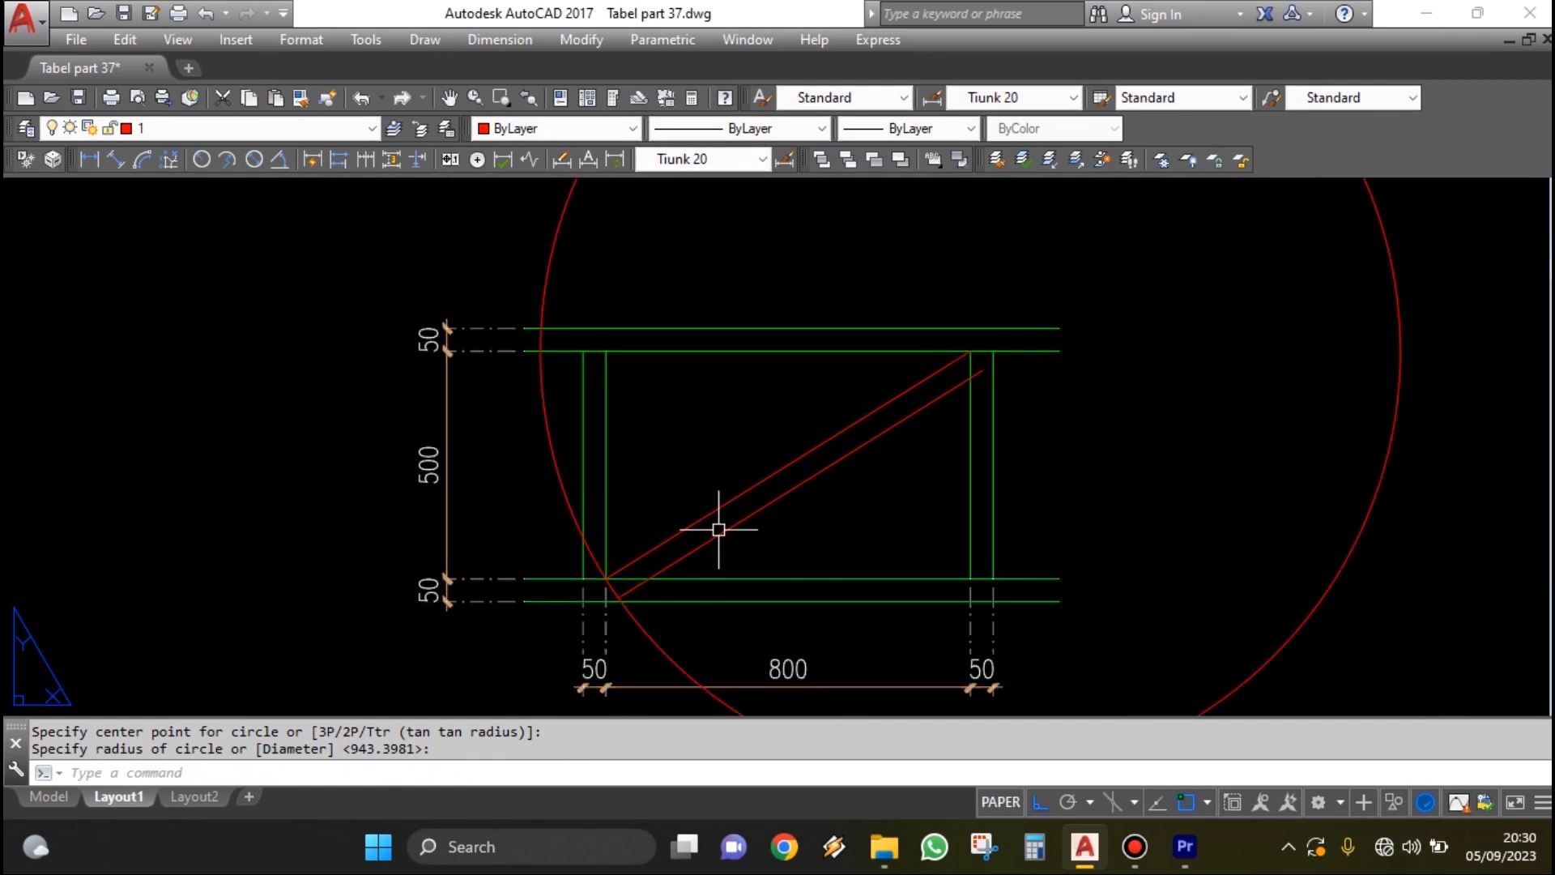
- Examine where the lower end of the offset line meets the circle near the frame's lower-left inner corner
{"action": "scroll", "coordinate": [648, 575], "scroll_direction": "up", "scroll_amount": 3}
{"action": "scroll", "coordinate": [769, 502], "scroll_direction": "down", "scroll_amount": 1}
{"action": "left_click", "coordinate": [857, 441]}
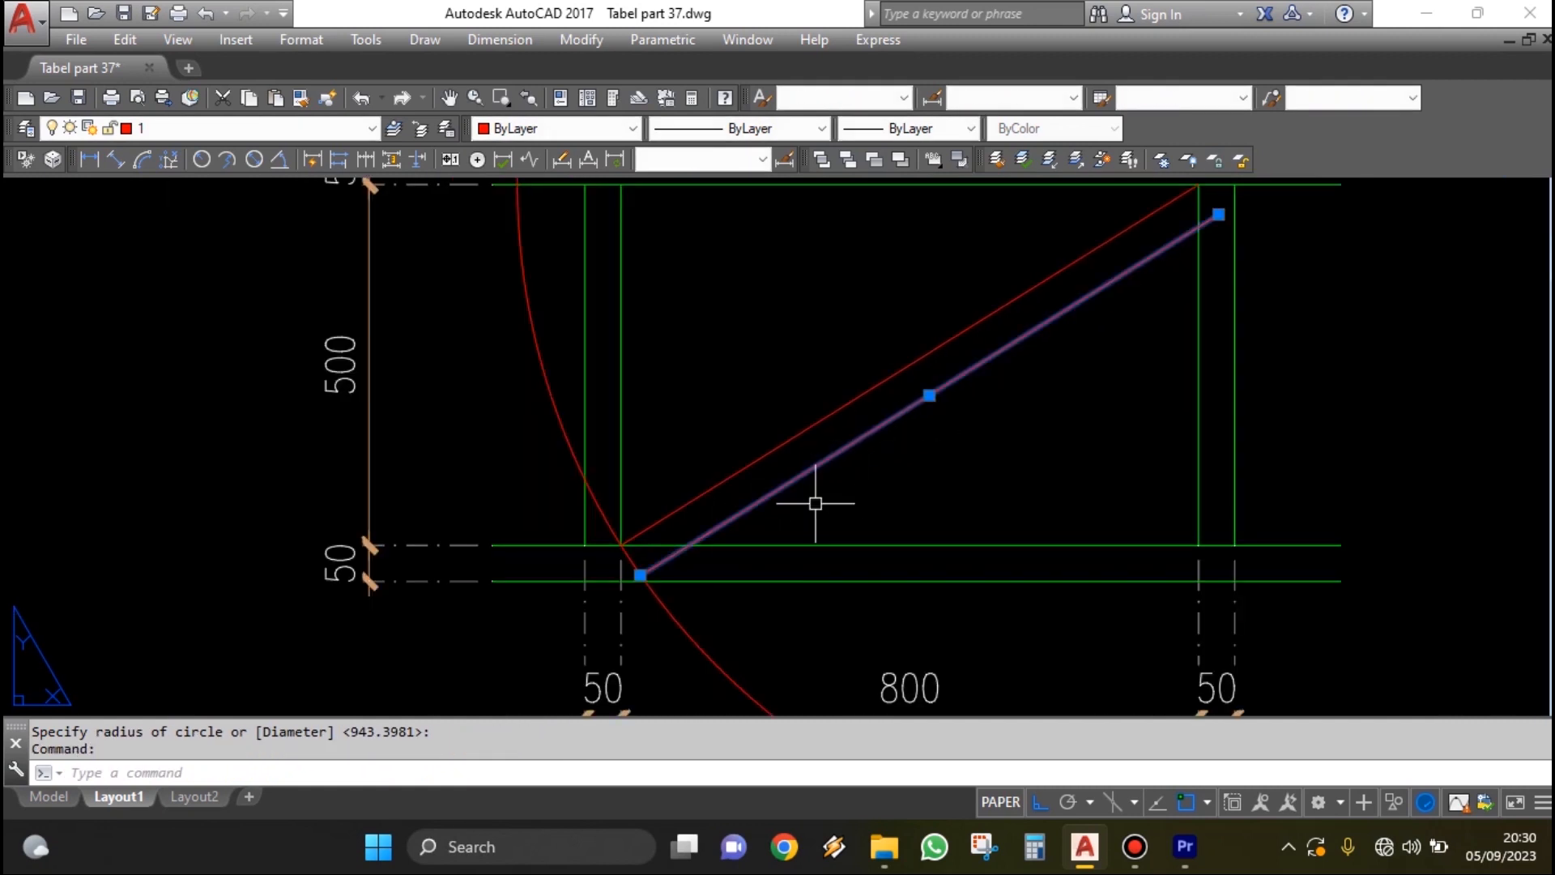
{"action": "scroll", "coordinate": [659, 572], "scroll_direction": "up", "scroll_amount": 2}
{"action": "key", "text": "Escape"}
{"action": "scroll", "coordinate": [614, 583], "scroll_direction": "up", "scroll_amount": 5}
{"action": "scroll", "coordinate": [564, 495], "scroll_direction": "down", "scroll_amount": 4}
{"action": "scroll", "coordinate": [635, 427], "scroll_direction": "up", "scroll_amount": 2}
{"action": "scroll", "coordinate": [545, 497], "scroll_direction": "up", "scroll_amount": 3}
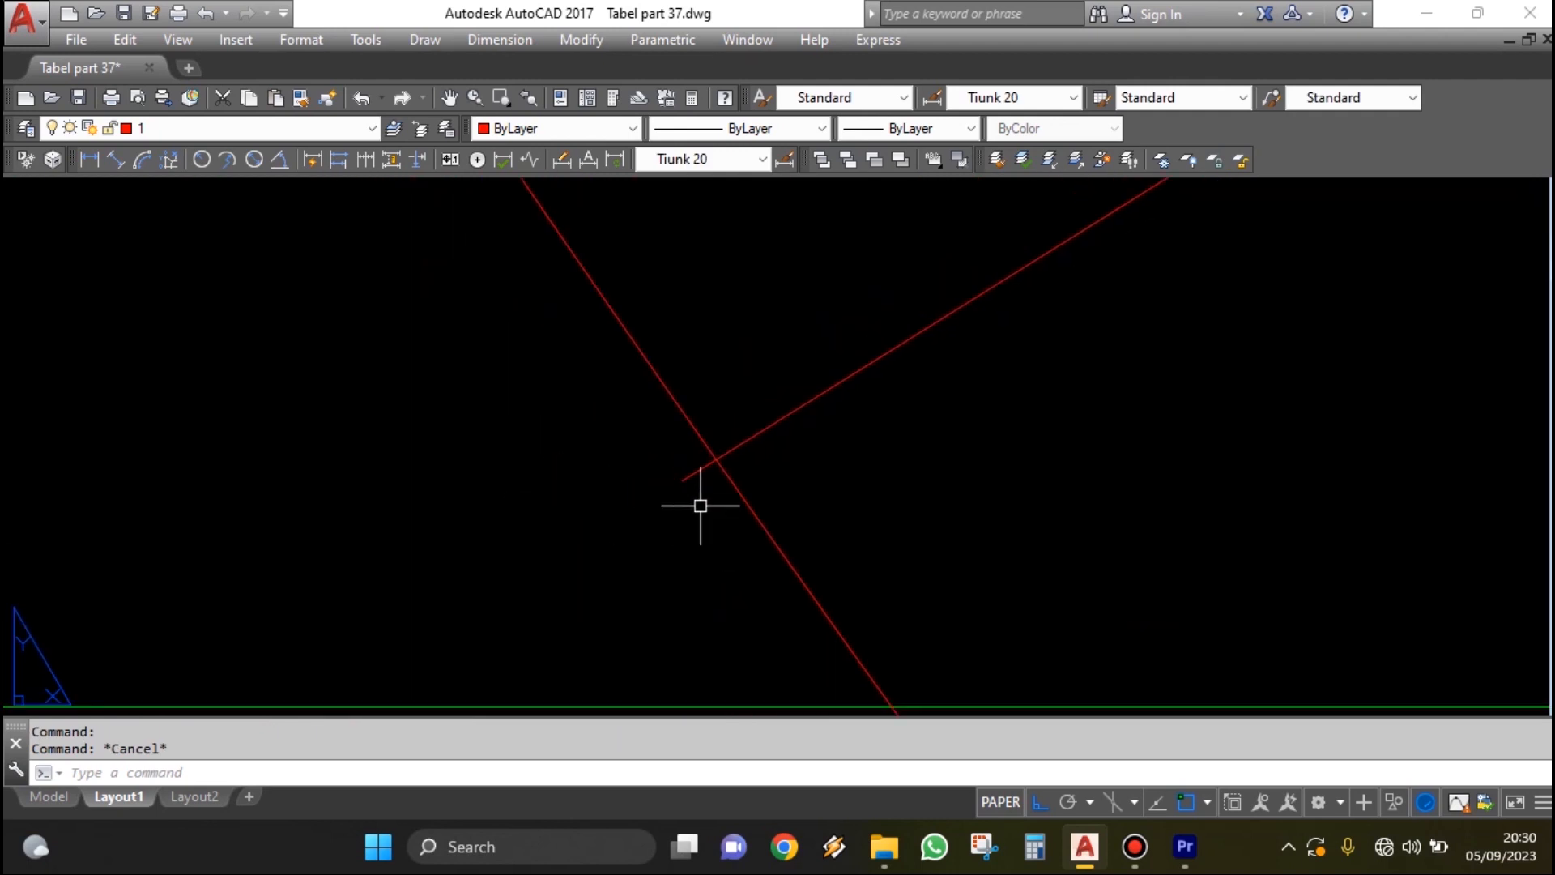
{"action": "scroll", "coordinate": [723, 491], "scroll_direction": "down", "scroll_amount": 6}
{"action": "scroll", "coordinate": [669, 360], "scroll_direction": "up", "scroll_amount": 2}
{"action": "scroll", "coordinate": [689, 490], "scroll_direction": "down", "scroll_amount": 1}
{"action": "scroll", "coordinate": [775, 611], "scroll_direction": "up", "scroll_amount": 3}
- Trim the short end of the offset line that extends past the circle near the frame's lower-left corner
{"action": "middle_click_drag", "start_coordinate": [671, 694], "coordinate": [663, 590]}
{"action": "scroll", "coordinate": [664, 590], "scroll_direction": "up", "scroll_amount": 1}
{"action": "scroll", "coordinate": [689, 556], "scroll_direction": "down", "scroll_amount": 4}
{"action": "scroll", "coordinate": [648, 548], "scroll_direction": "up", "scroll_amount": 4}
{"action": "type", "text": "tr"}
{"action": "key", "text": "Return"}
{"action": "left_click", "coordinate": [712, 510]}
{"action": "left_click", "coordinate": [620, 549]}
{"action": "key", "text": "Return"}
{"action": "left_click", "coordinate": [621, 492]}
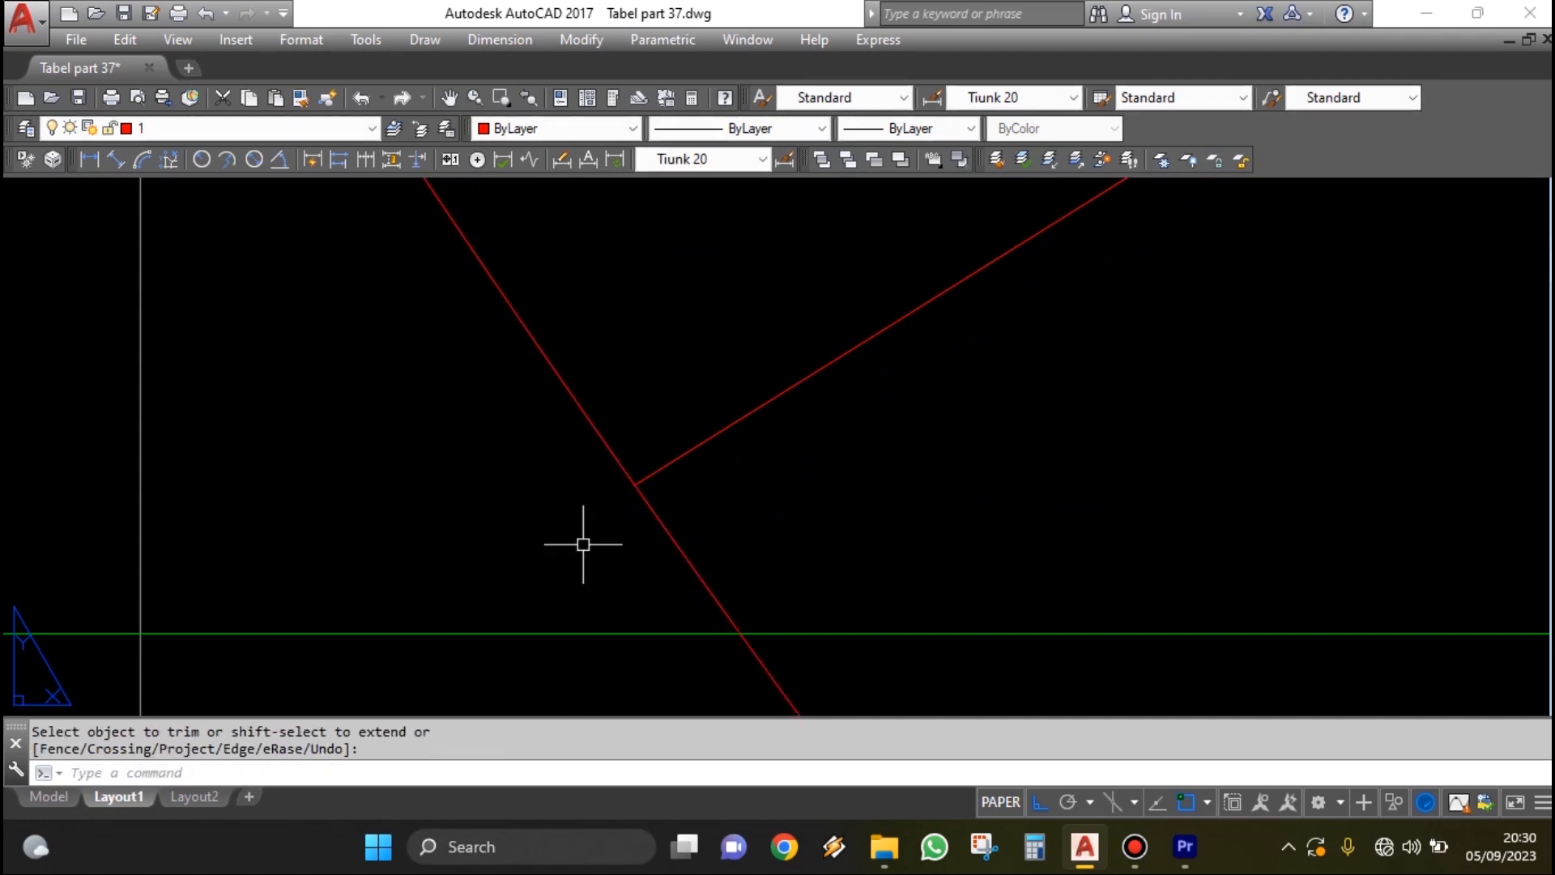
{"action": "key", "text": "Escape"}
{"action": "left_click", "coordinate": [639, 483]}
{"action": "scroll", "coordinate": [603, 538], "scroll_direction": "down", "scroll_amount": 4}
{"action": "middle_click_drag", "start_coordinate": [623, 433], "coordinate": [624, 515]}
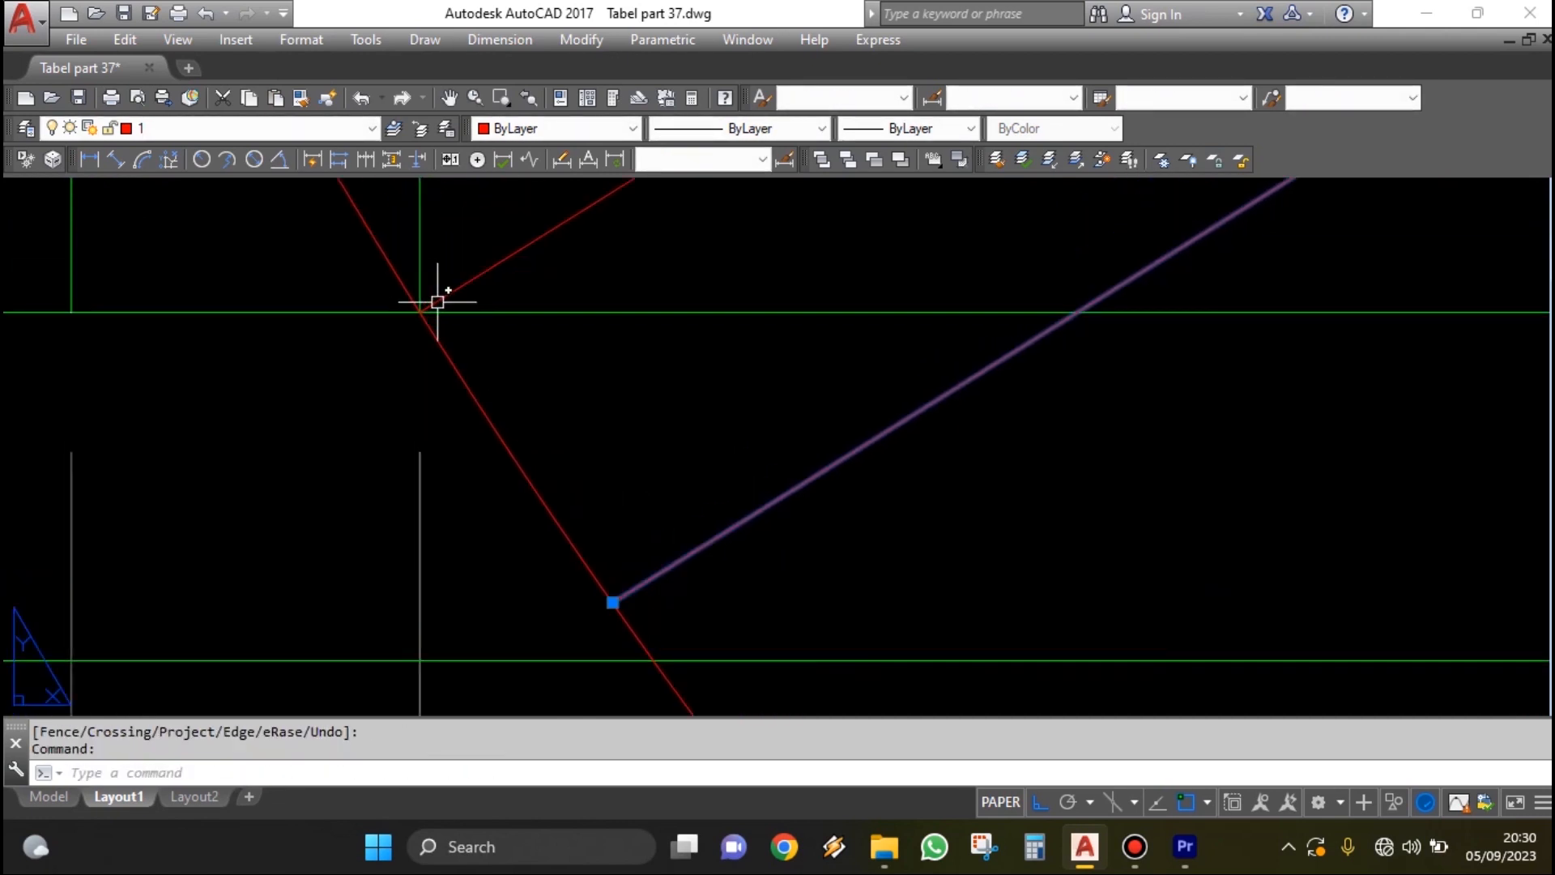
{"action": "scroll", "coordinate": [489, 413], "scroll_direction": "down", "scroll_amount": 5}
{"action": "key", "text": "Escape"}
{"action": "middle_click_drag", "start_coordinate": [576, 417], "coordinate": [551, 537]}
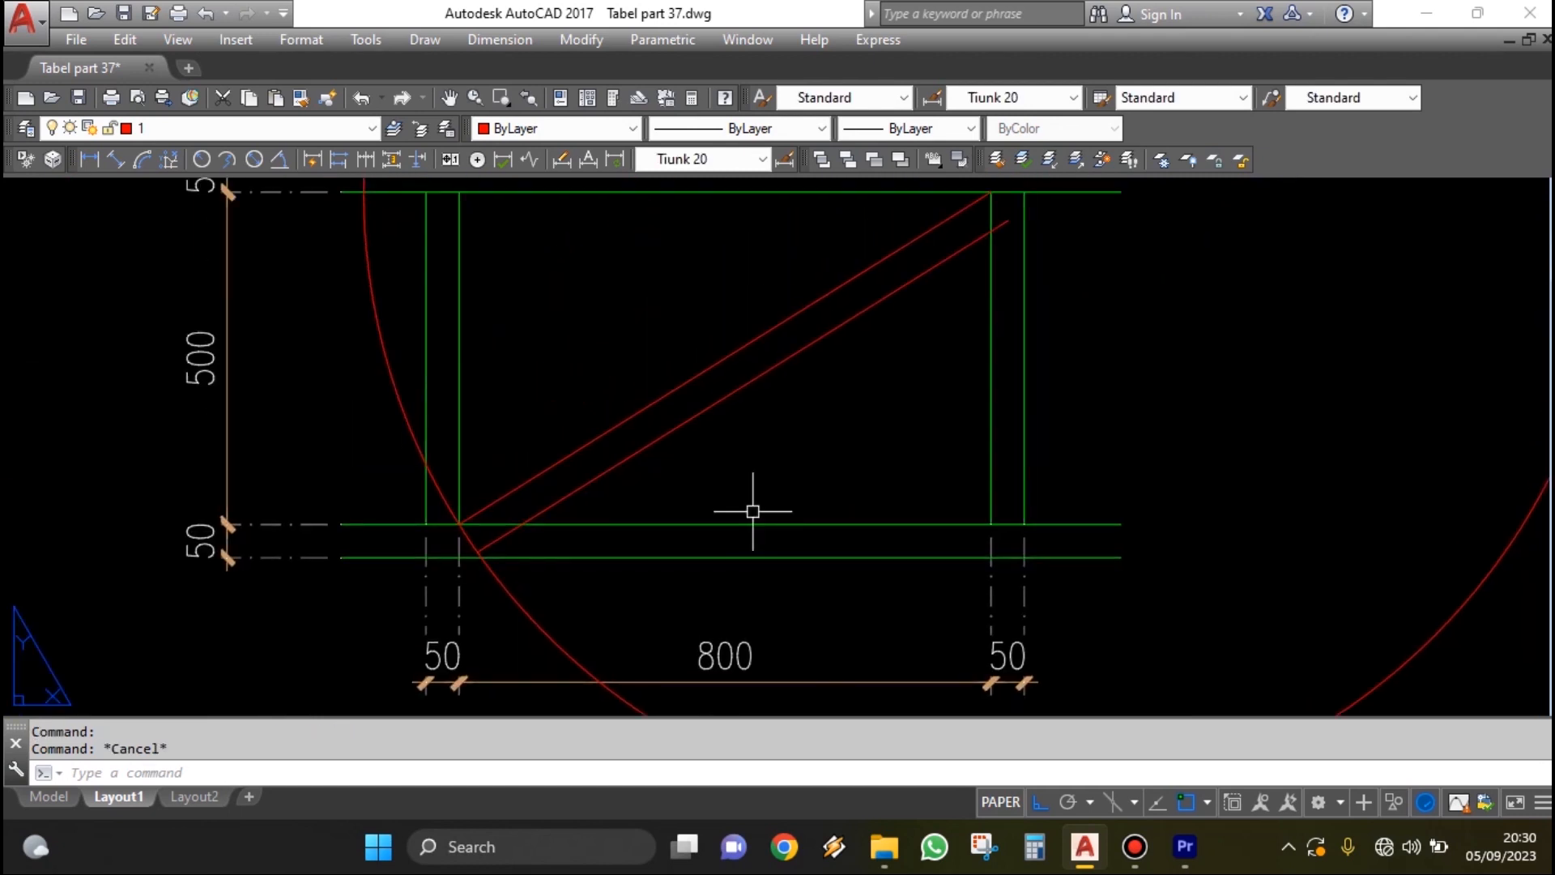
- Rotate both diagonals by reference about the frame's upper-right inner corner, taking the offset line's lower end to the lower-left inner corner
{"action": "type", "text": "ro"}
{"action": "key", "text": "Return"}
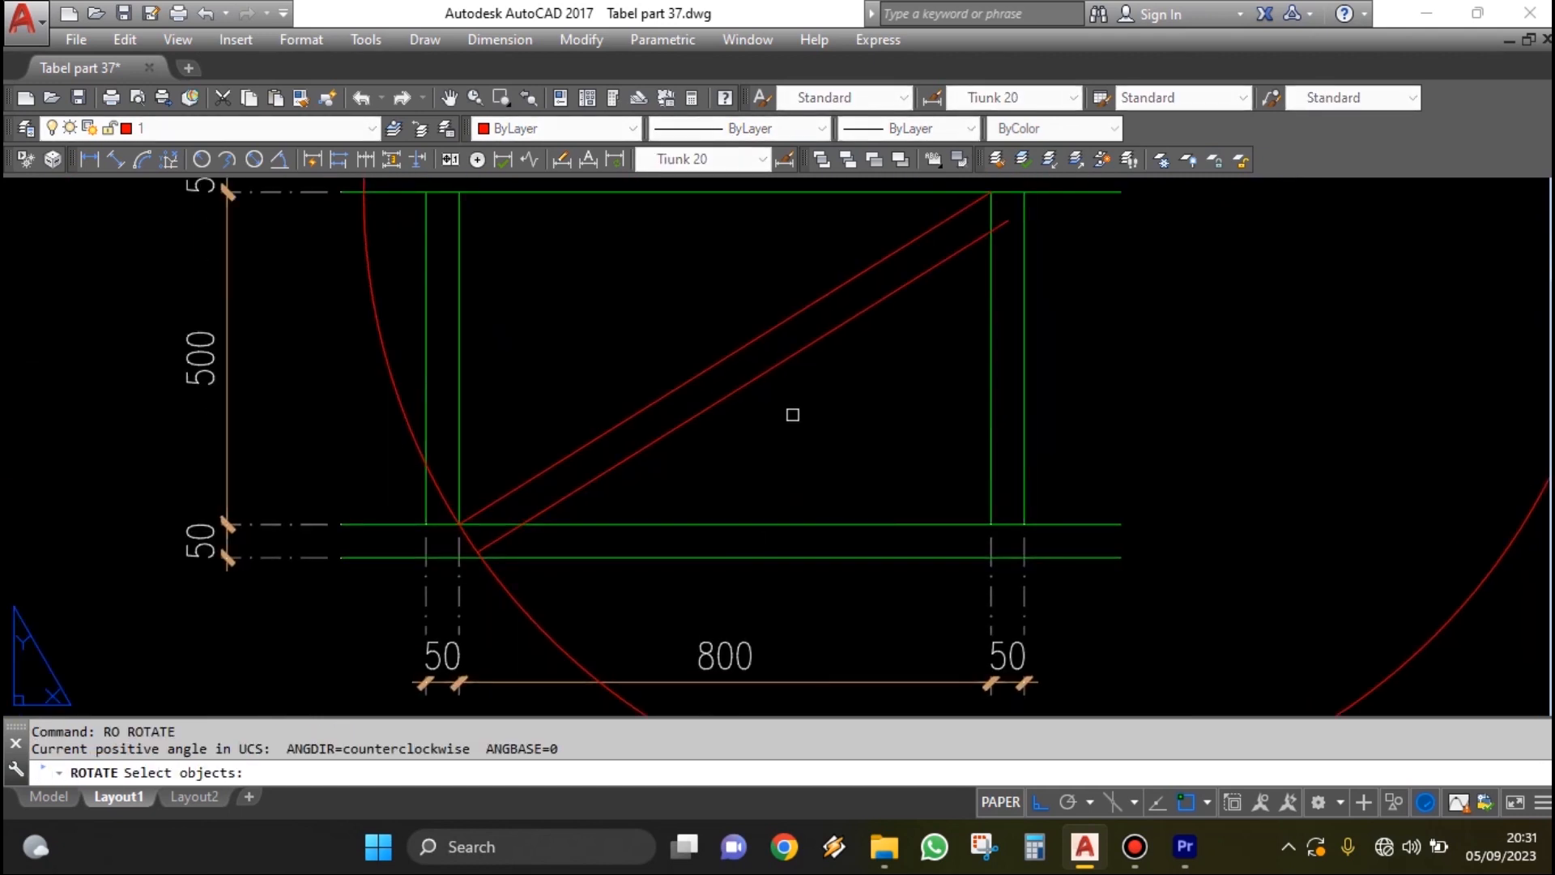
{"action": "middle_click_drag", "start_coordinate": [791, 418], "coordinate": [907, 453]}
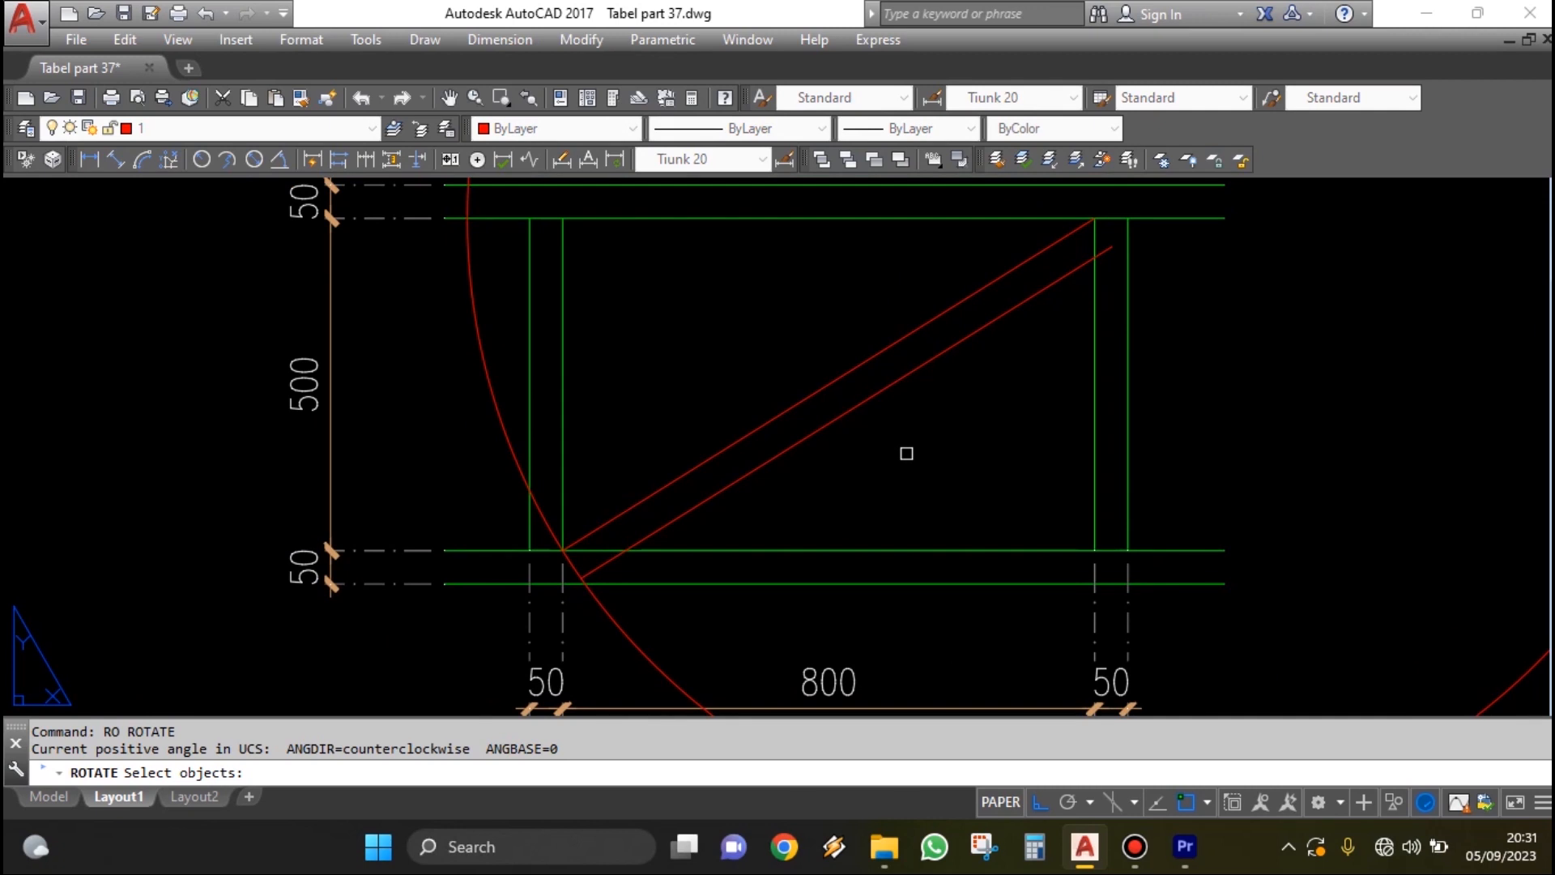
{"action": "left_click", "coordinate": [912, 451]}
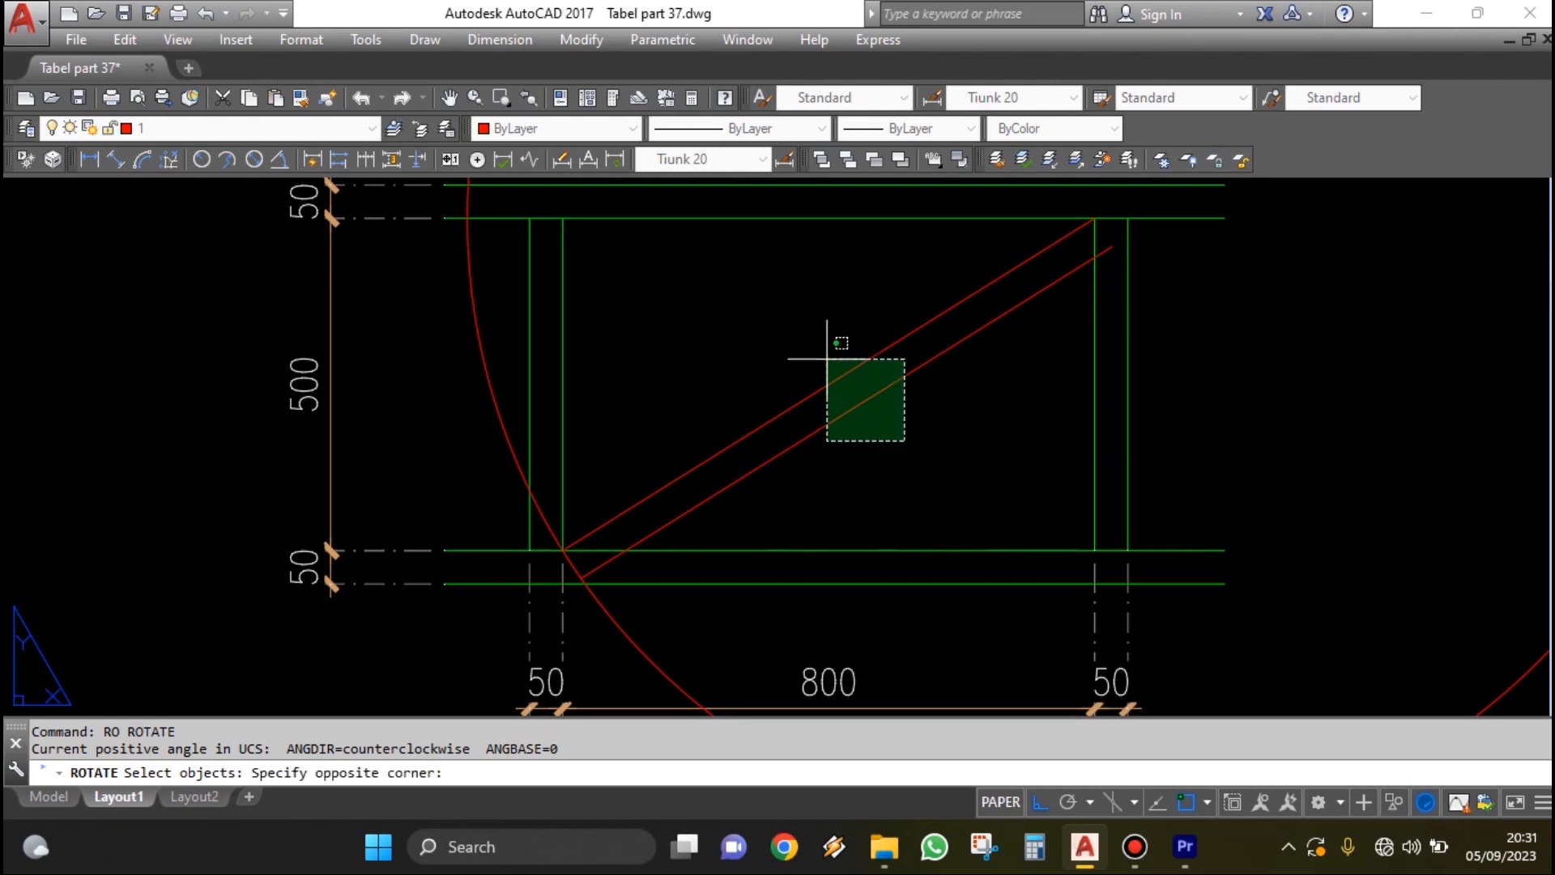
{"action": "left_click", "coordinate": [839, 341]}
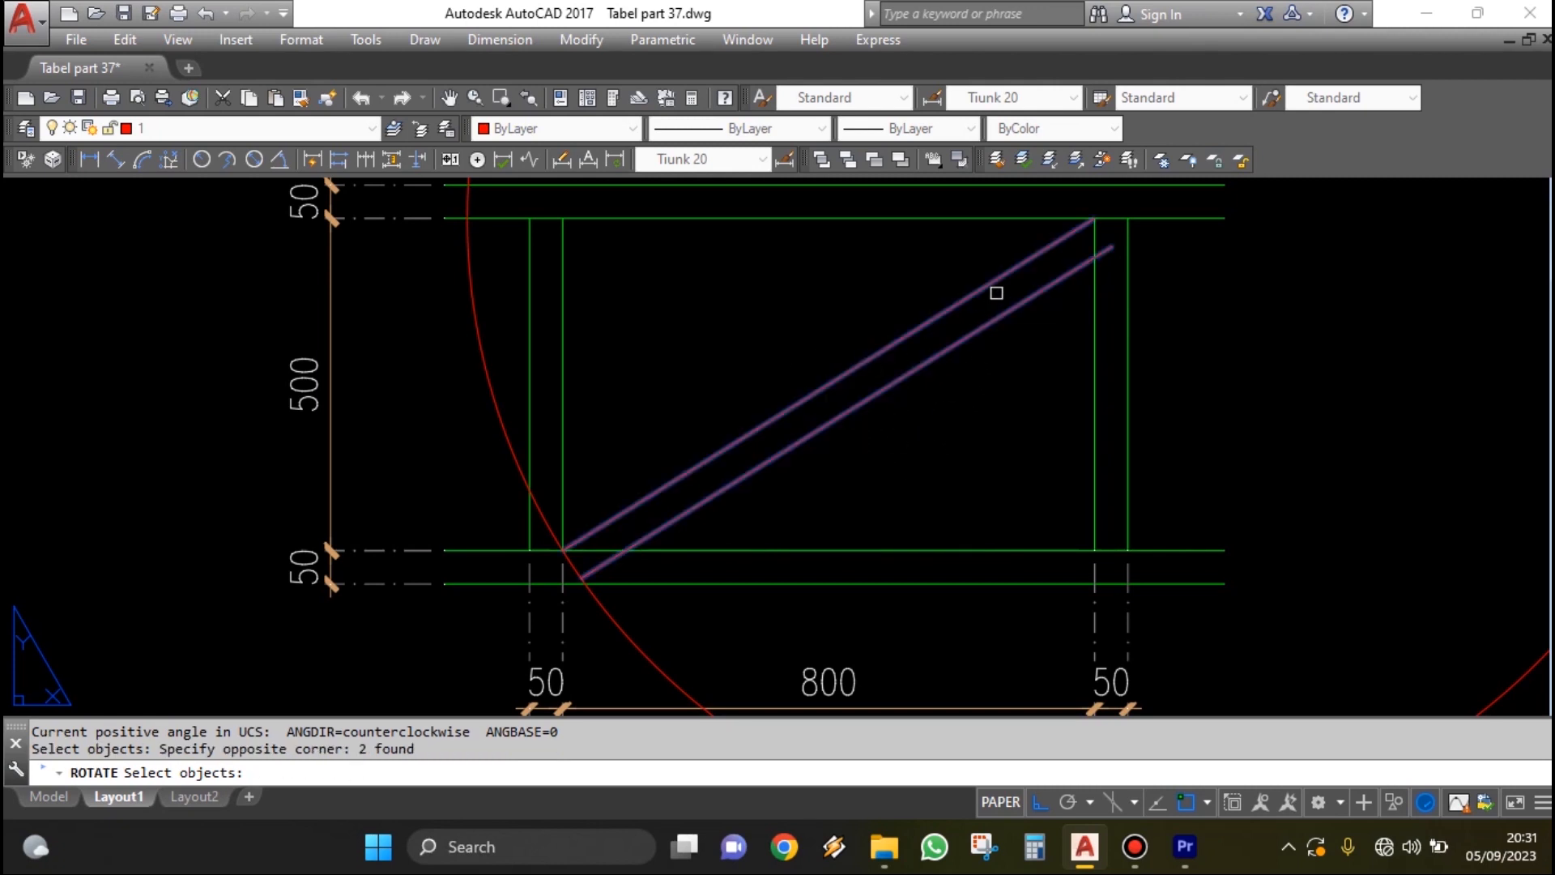
{"action": "key", "text": "Return"}
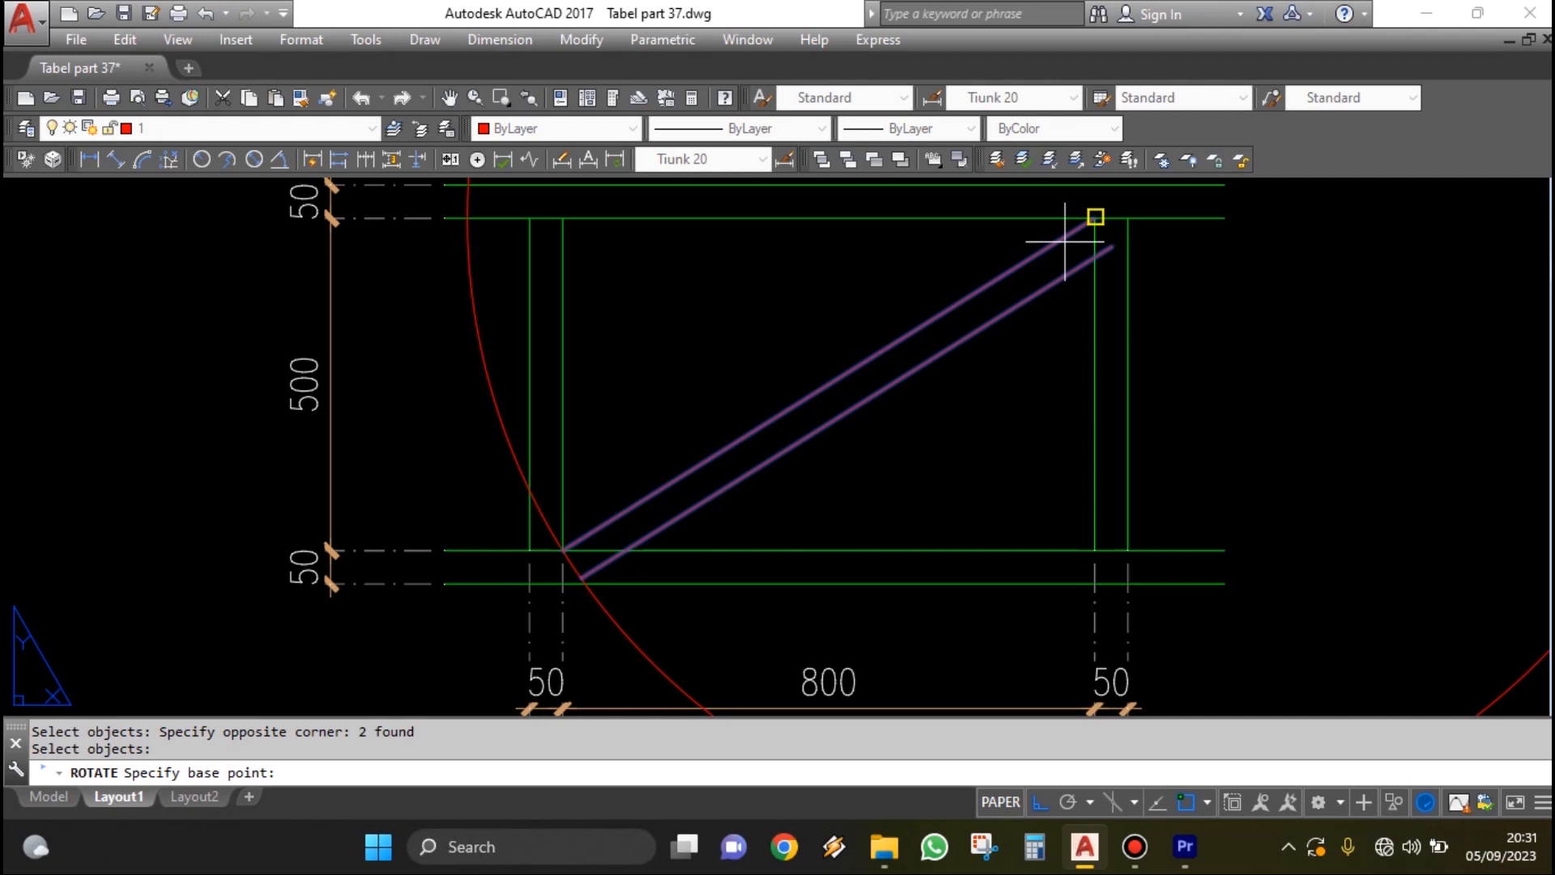
{"action": "left_click", "coordinate": [1092, 217]}
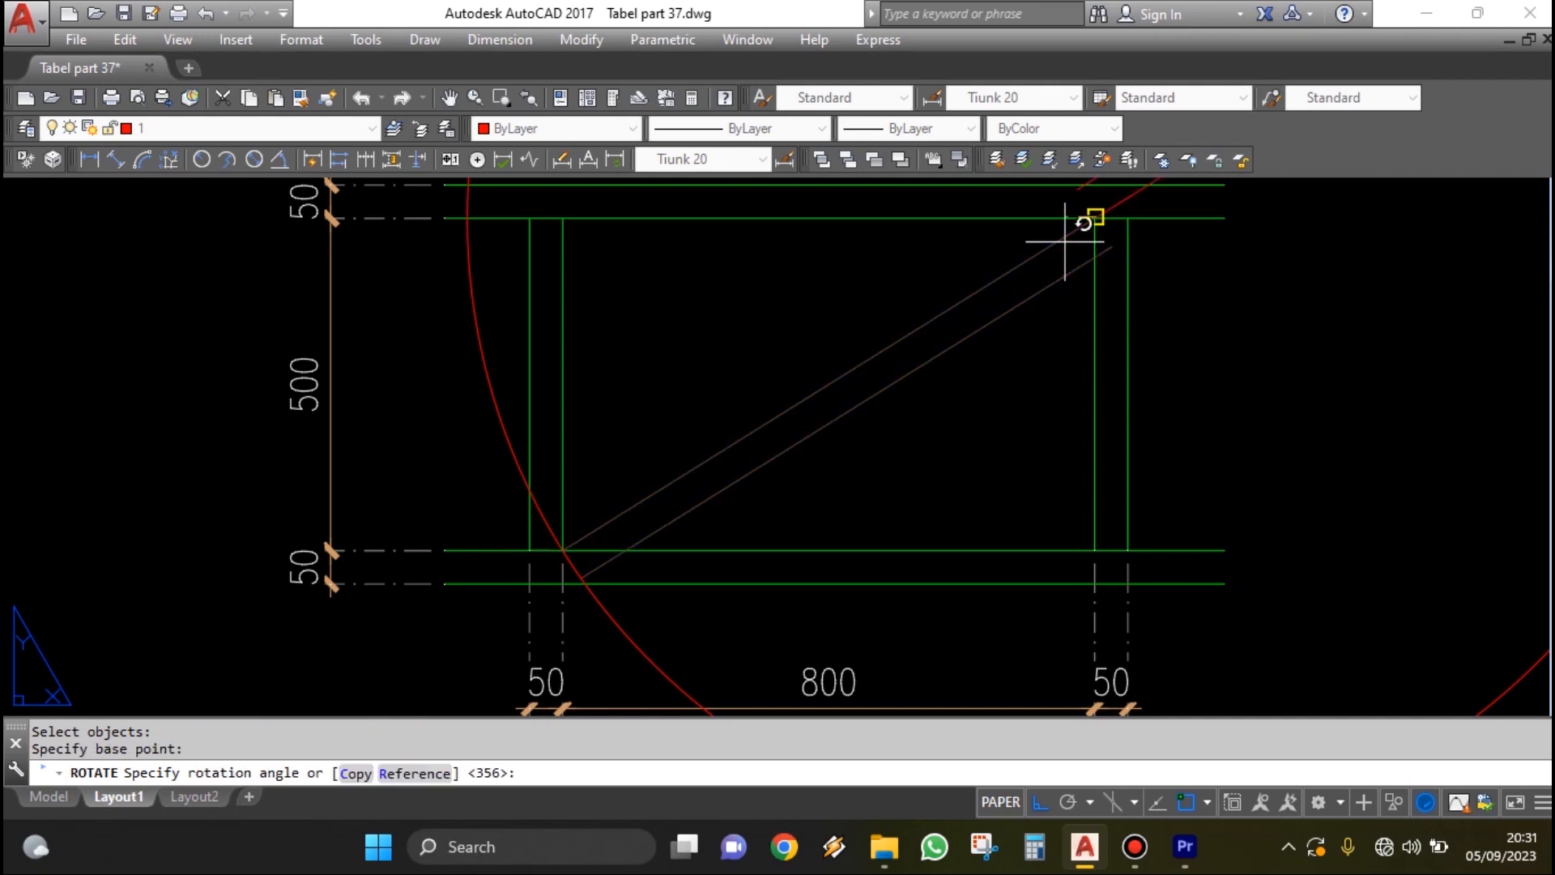
{"action": "left_click", "coordinate": [426, 776]}
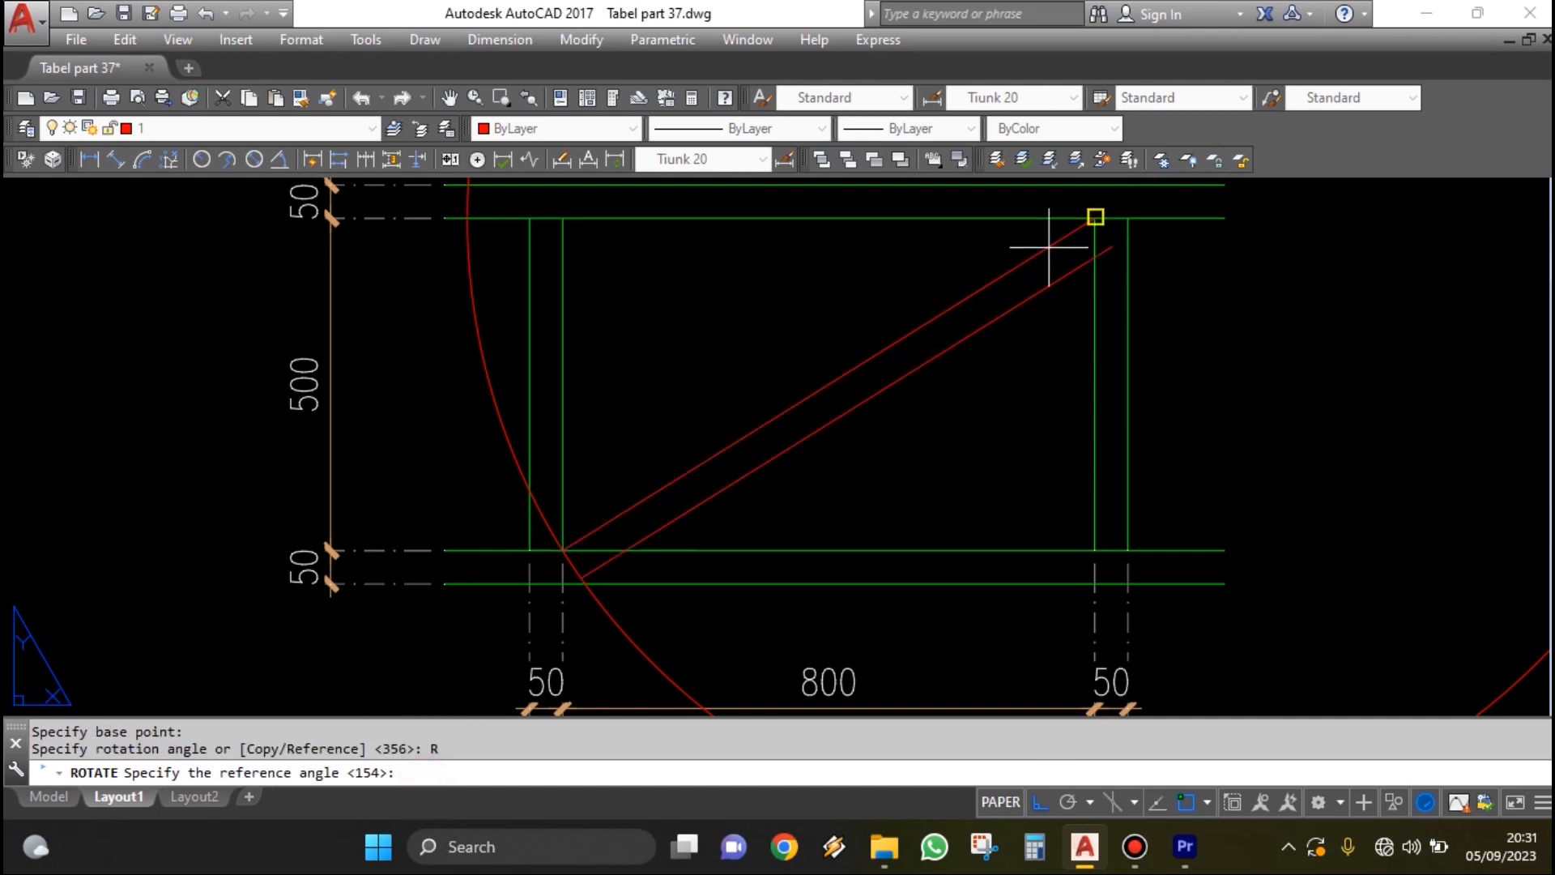
{"action": "scroll", "coordinate": [566, 624], "scroll_direction": "up", "scroll_amount": 10}
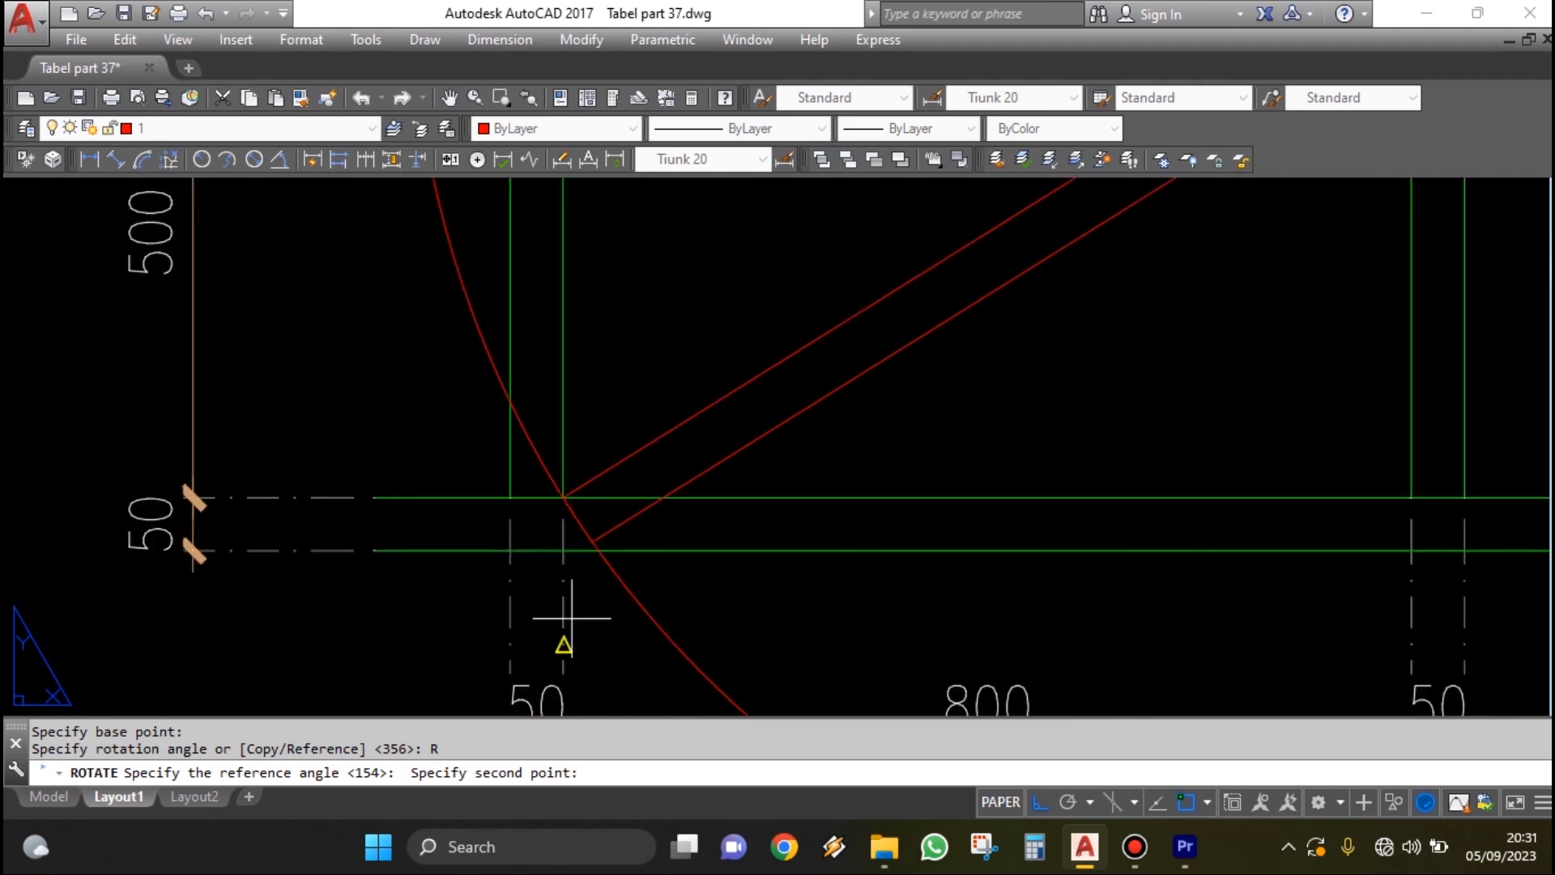
{"action": "scroll", "coordinate": [486, 547], "scroll_direction": "down", "scroll_amount": 4}
{"action": "left_click", "coordinate": [515, 532]}
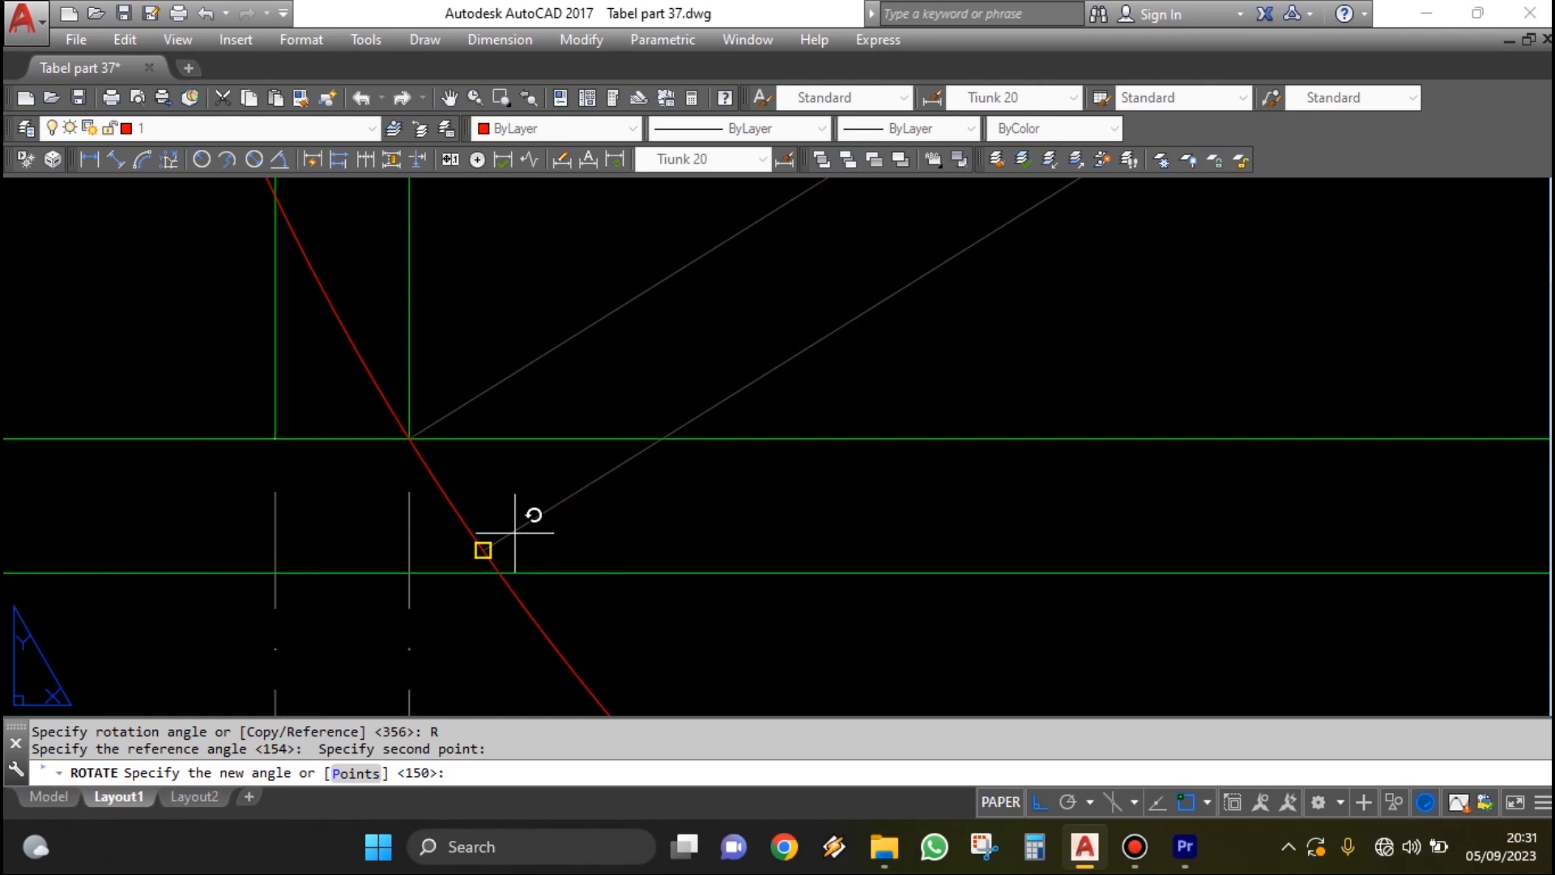
{"action": "scroll", "coordinate": [515, 533], "scroll_direction": "down", "scroll_amount": 2}
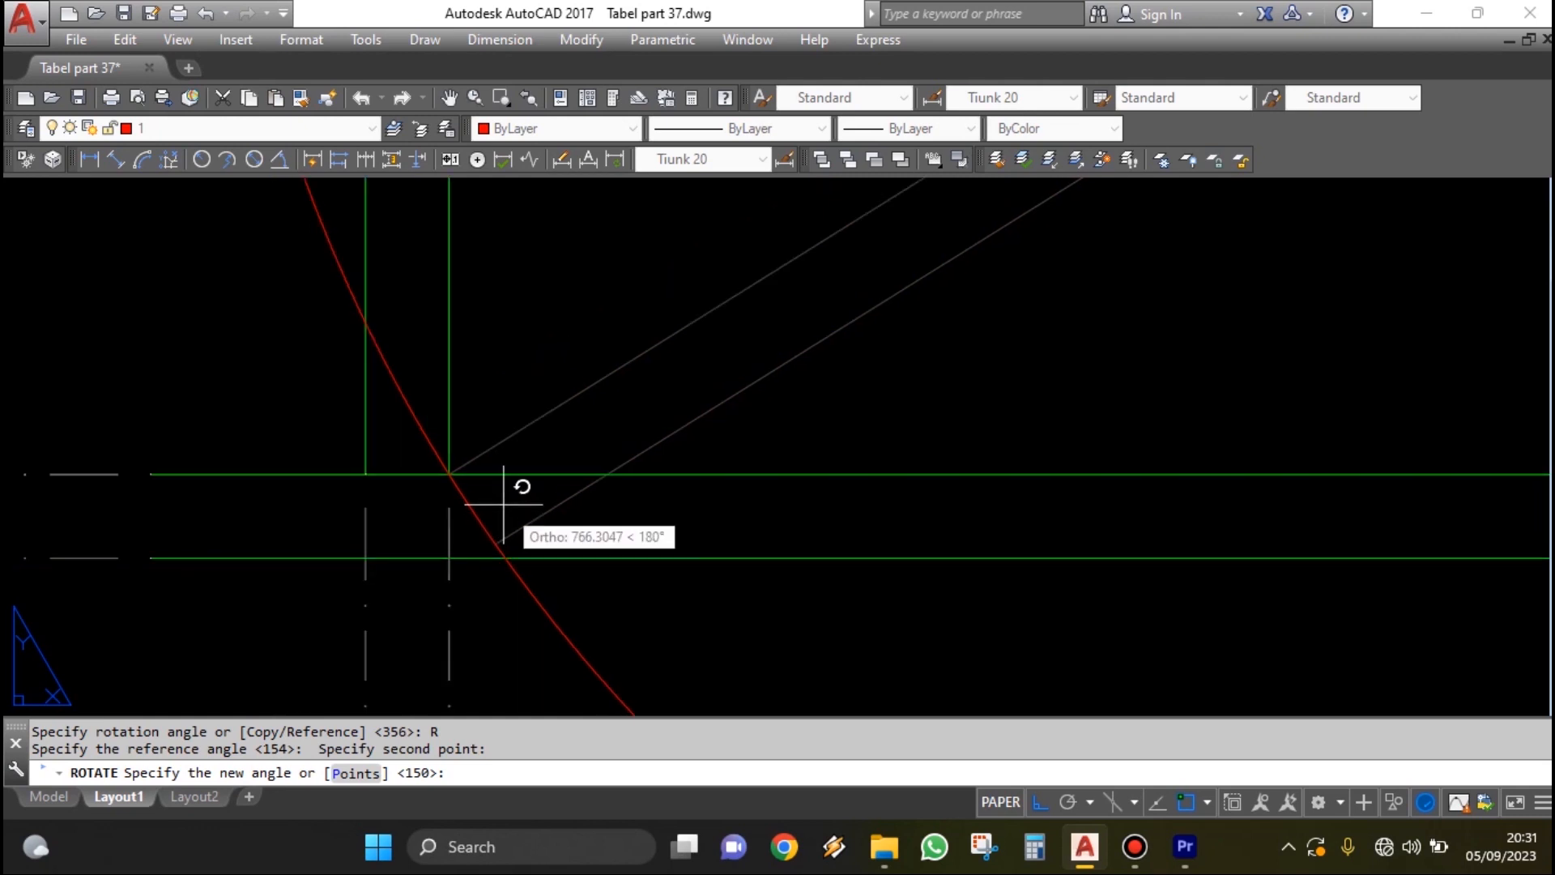
{"action": "middle_click_drag", "start_coordinate": [452, 472], "coordinate": [448, 492]}
{"action": "left_click", "coordinate": [459, 486]}
{"action": "scroll", "coordinate": [577, 514], "scroll_direction": "down", "scroll_amount": 6}
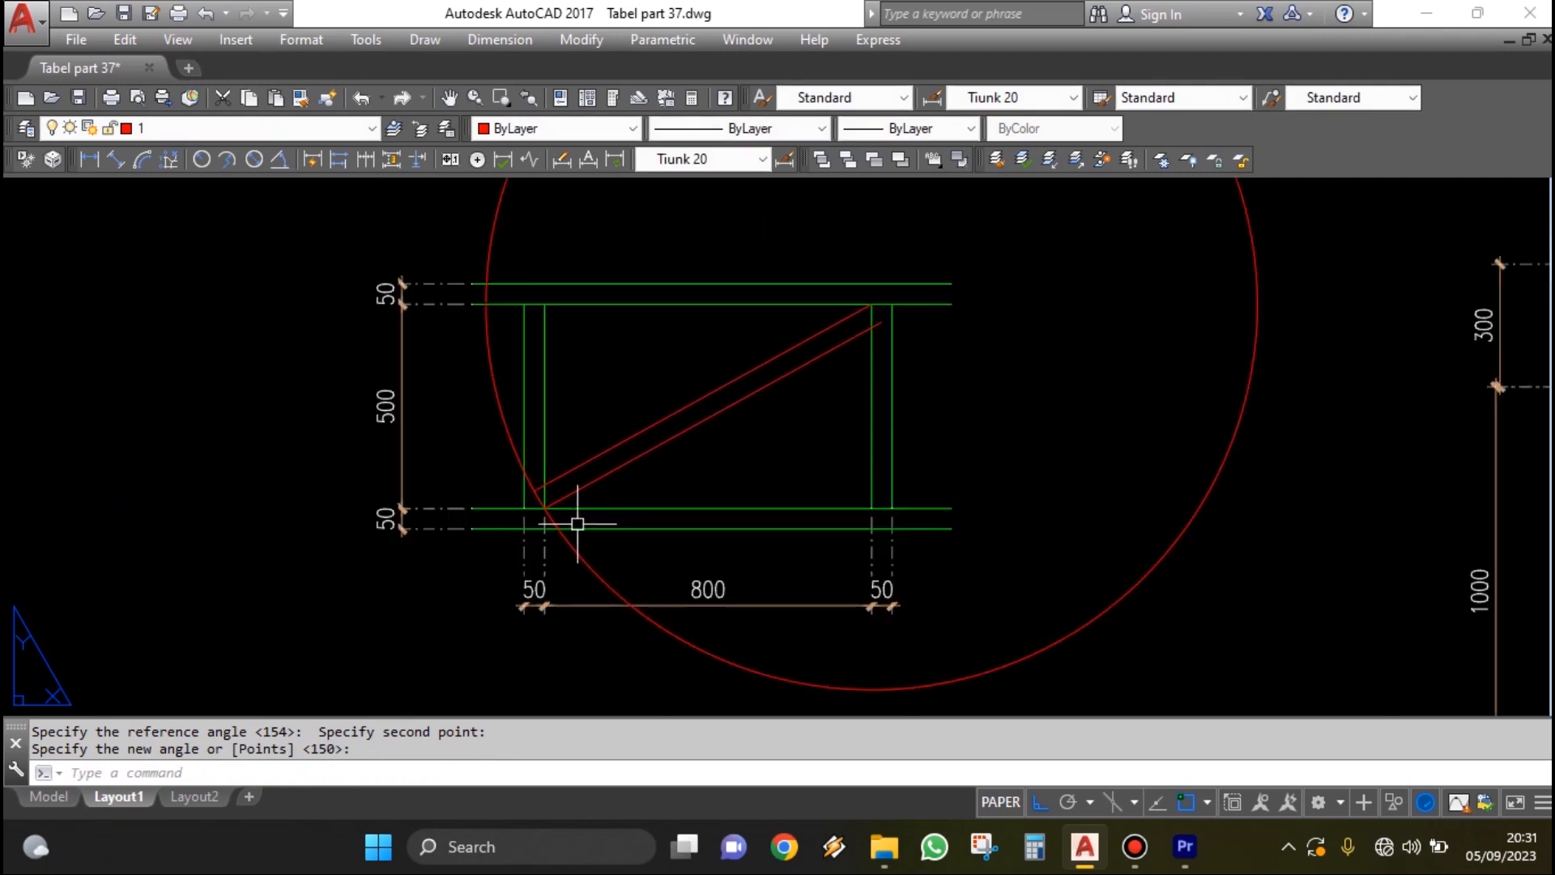
- Trim the upper diagonal's end where it crosses the inner edge of the frame's left post
{"action": "scroll", "coordinate": [810, 361], "scroll_direction": "up", "scroll_amount": 2}
{"action": "scroll", "coordinate": [417, 579], "scroll_direction": "up", "scroll_amount": 4}
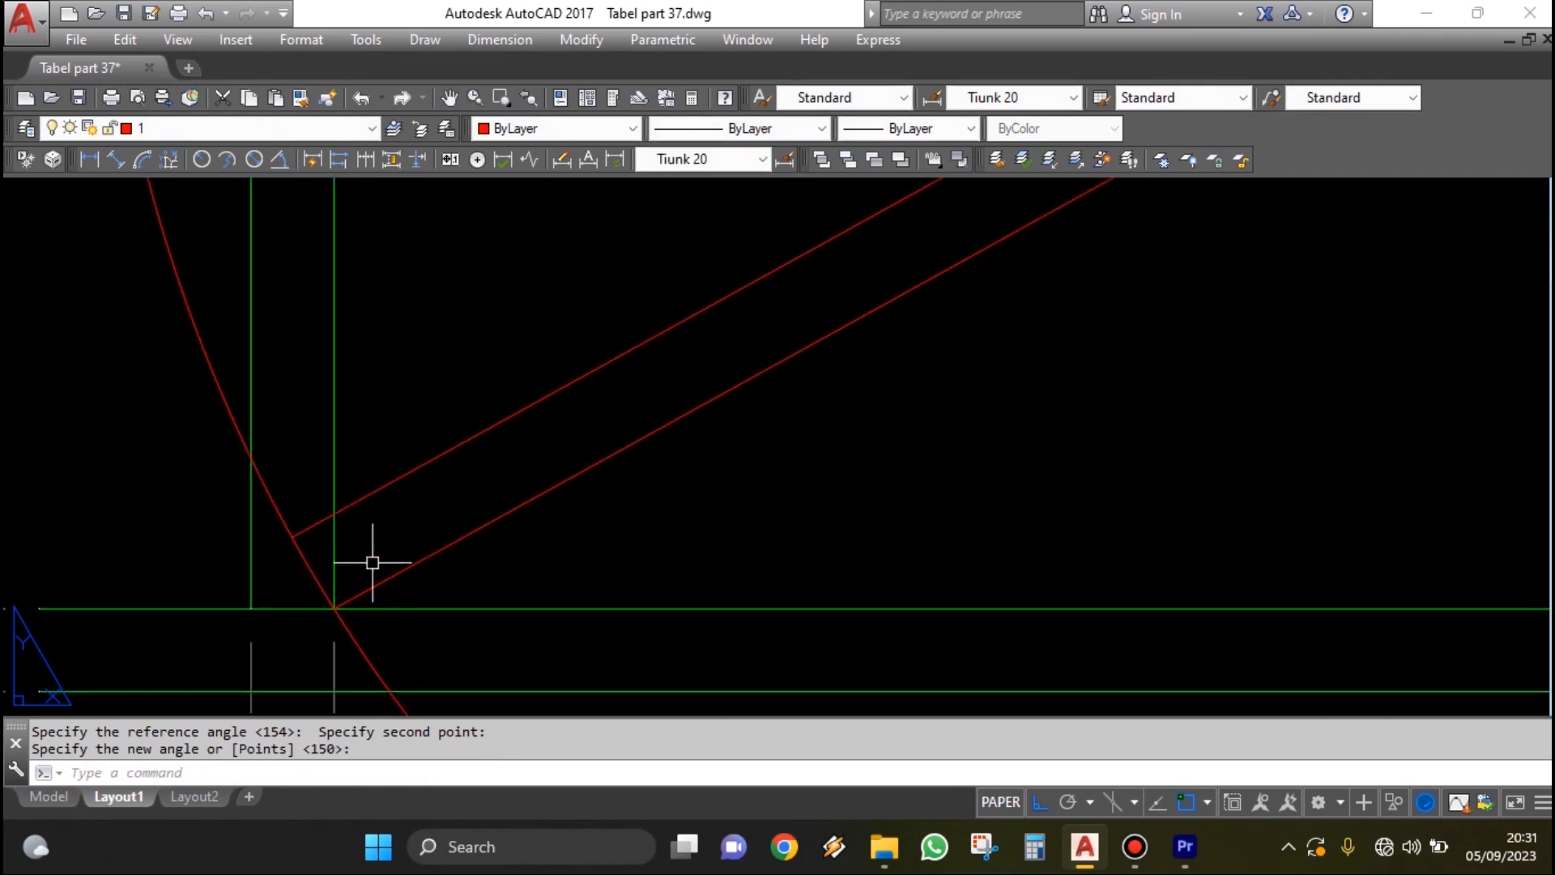
{"action": "scroll", "coordinate": [345, 546], "scroll_direction": "up", "scroll_amount": 1}
{"action": "type", "text": "tr"}
{"action": "left_click", "coordinate": [344, 548]}
{"action": "left_click", "coordinate": [328, 544]}
{"action": "key", "text": "space"}
{"action": "left_click", "coordinate": [298, 514]}
{"action": "scroll", "coordinate": [277, 530], "scroll_direction": "down", "scroll_amount": 3}
{"action": "key", "text": "space"}
- Trim the lower diagonal's end where it crosses the inner edge of the frame's right post
{"action": "scroll", "coordinate": [772, 338], "scroll_direction": "up", "scroll_amount": 2}
{"action": "type", "text": "tr"}
{"action": "left_click", "coordinate": [847, 362]}
{"action": "left_click", "coordinate": [809, 347]}
{"action": "key", "text": "space"}
{"action": "left_click", "coordinate": [847, 233]}
{"action": "key", "text": "space"}
{"action": "key", "text": "Escape"}
- Erase the construction circle around the frame
{"action": "scroll", "coordinate": [844, 382], "scroll_direction": "down", "scroll_amount": 3}
{"action": "type", "text": "e"}
{"action": "left_click", "coordinate": [1137, 610]}
{"action": "left_click", "coordinate": [1052, 567]}
{"action": "key", "text": "space"}
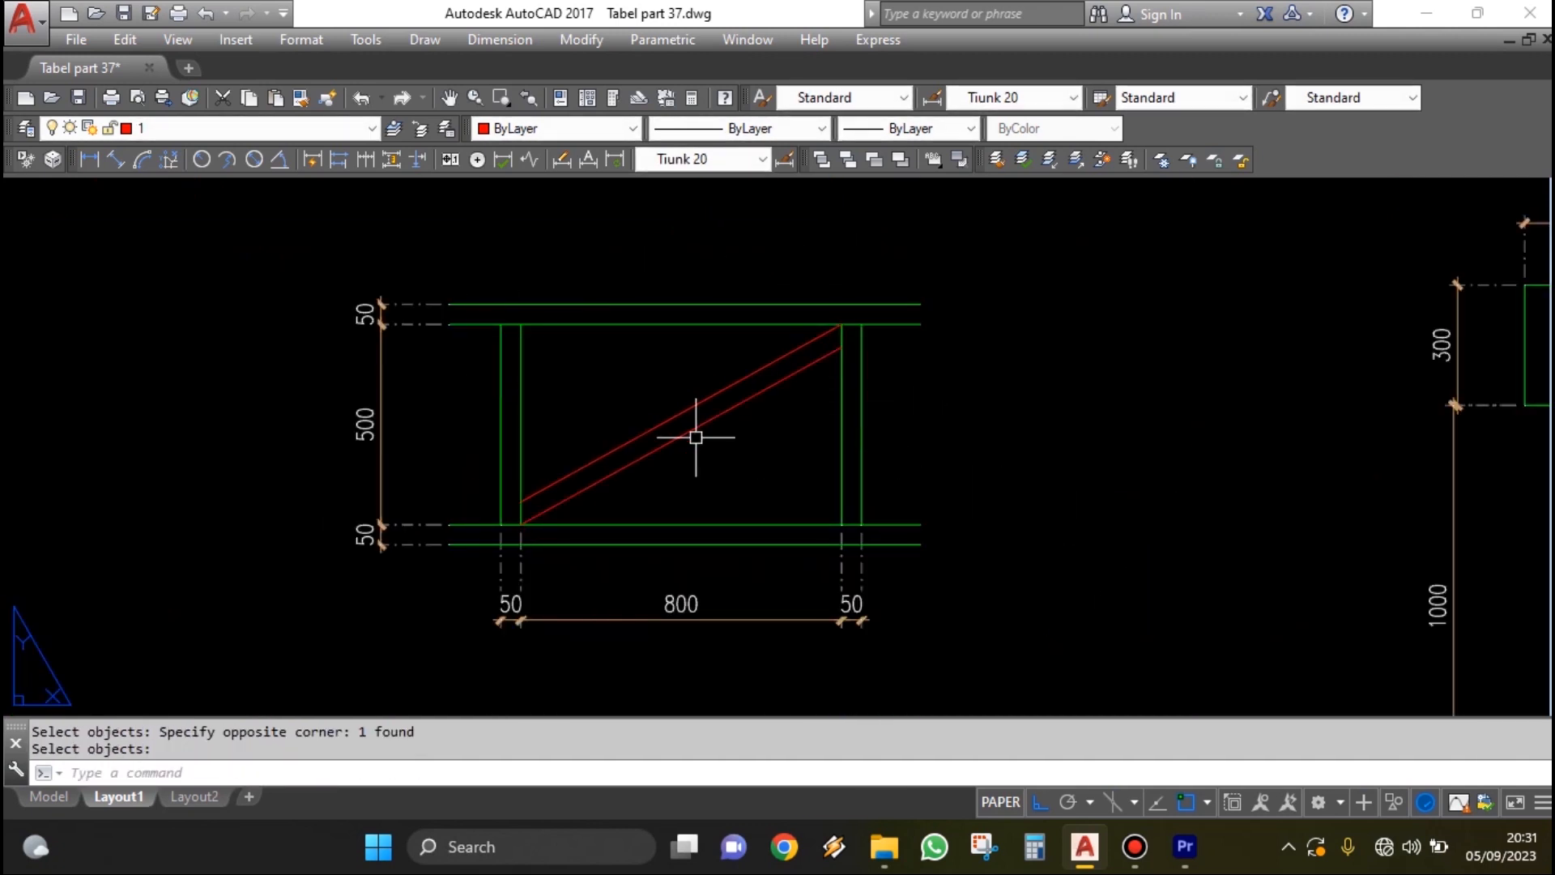
- Add an aligned dimension between the two diagonals, perpendicular to them, near the middle of the frame
{"action": "scroll", "coordinate": [542, 513], "scroll_direction": "up", "scroll_amount": 4}
{"action": "scroll", "coordinate": [809, 402], "scroll_direction": "down", "scroll_amount": 4}
{"action": "scroll", "coordinate": [600, 514], "scroll_direction": "up", "scroll_amount": 3}
{"action": "scroll", "coordinate": [112, 223], "scroll_direction": "up", "scroll_amount": 1}
{"action": "left_click", "coordinate": [125, 161]}
{"action": "left_click", "coordinate": [579, 428]}
{"action": "type", "text": "per"}
{"action": "left_click", "coordinate": [618, 454]}
{"action": "scroll", "coordinate": [572, 538], "scroll_direction": "up", "scroll_amount": 2}
{"action": "left_click", "coordinate": [521, 566]}
{"action": "scroll", "coordinate": [524, 486], "scroll_direction": "down", "scroll_amount": 2}
- Set the precision of the aligned dimension between the diagonals to eight decimal places
{"action": "left_click", "coordinate": [525, 486]}
{"action": "middle_click_drag", "start_coordinate": [570, 545], "coordinate": [696, 453]}
{"action": "key", "text": "ctrl+1"}
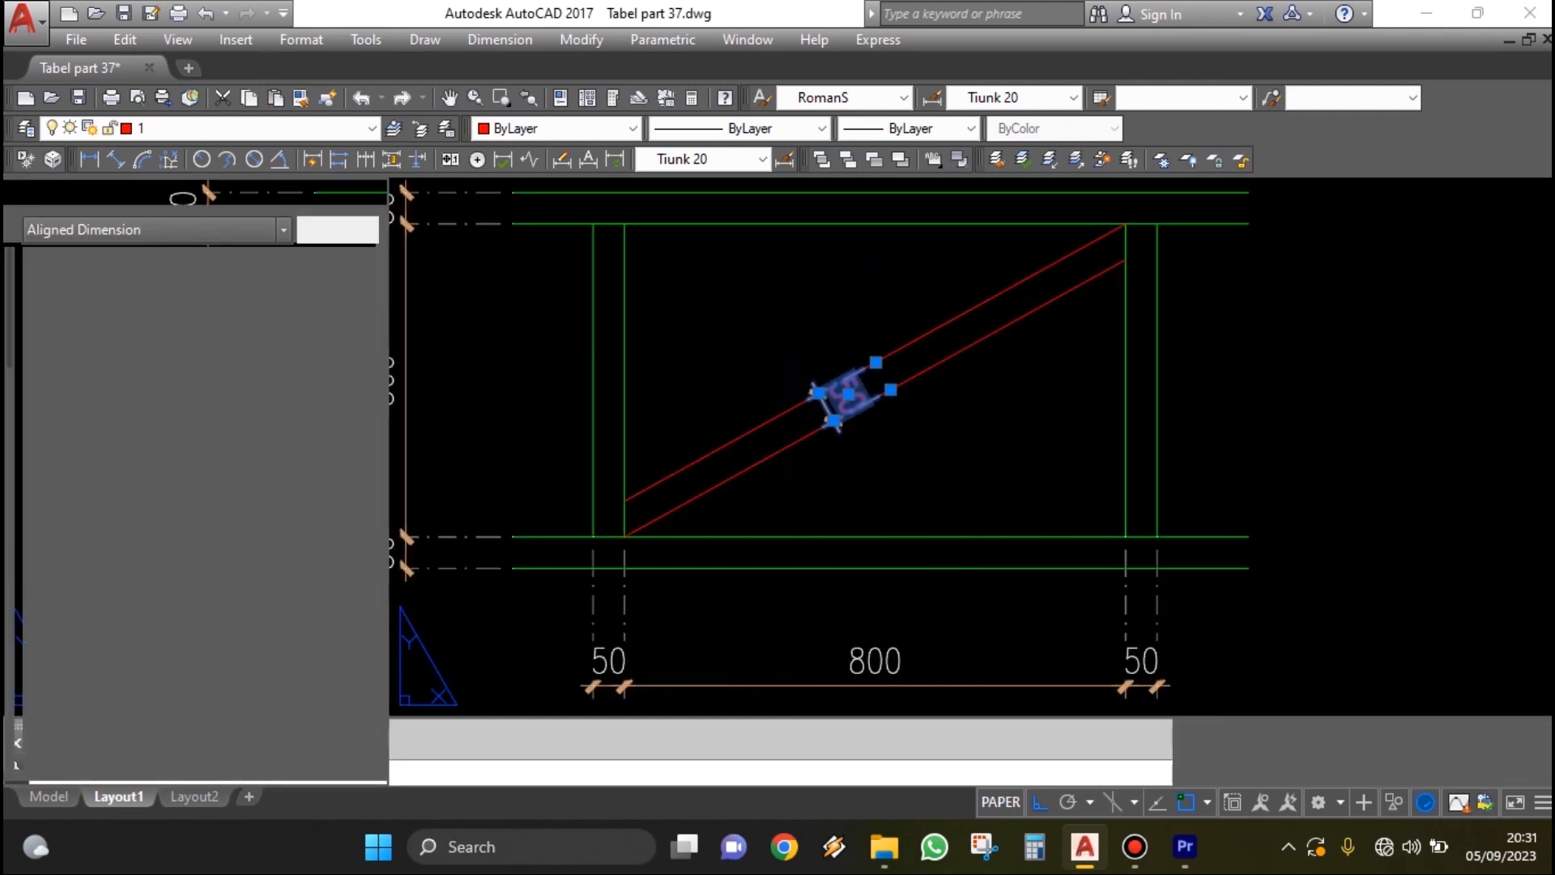
{"action": "scroll", "coordinate": [231, 575], "scroll_direction": "down", "scroll_amount": 15}
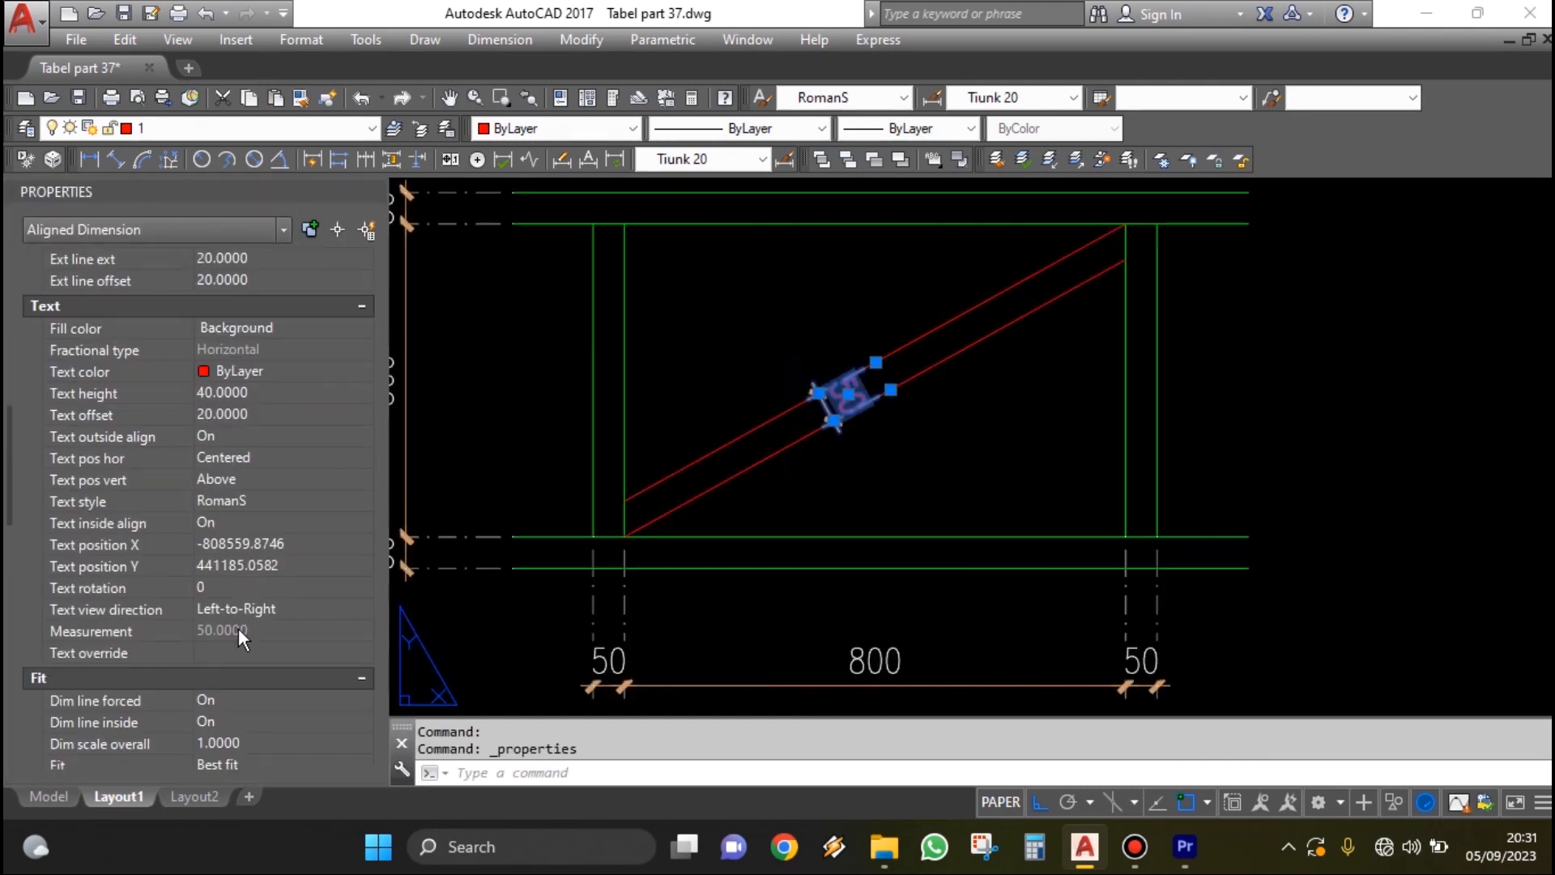
{"action": "scroll", "coordinate": [225, 716], "scroll_direction": "down", "scroll_amount": 12}
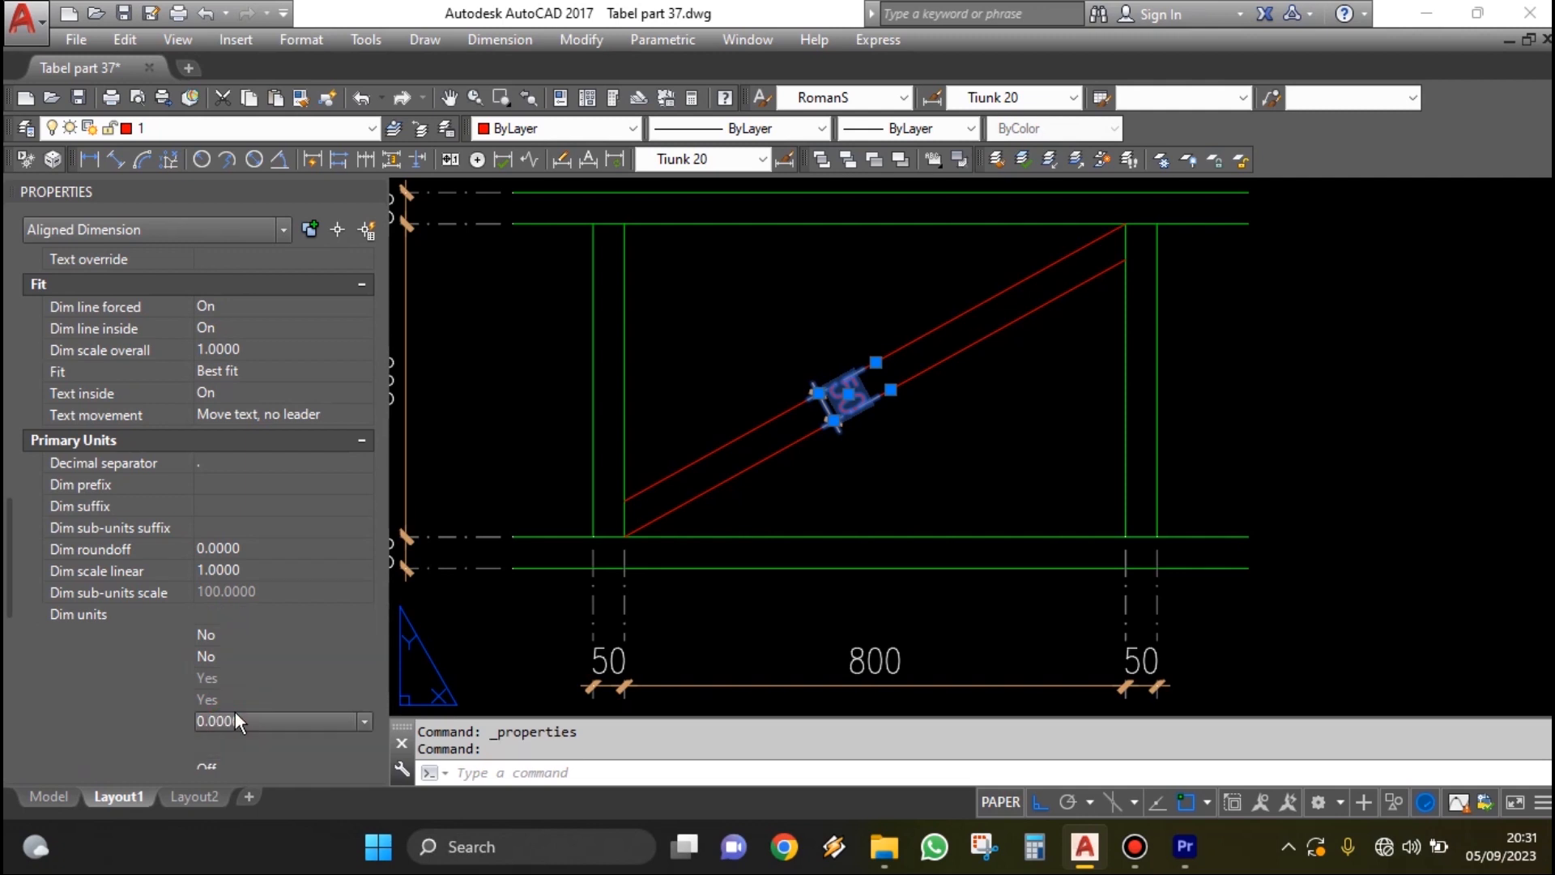
{"action": "key", "text": "Escape"}
{"action": "scroll", "coordinate": [878, 476], "scroll_direction": "down", "scroll_amount": 5}
{"action": "scroll", "coordinate": [875, 473], "scroll_direction": "up", "scroll_amount": 5}
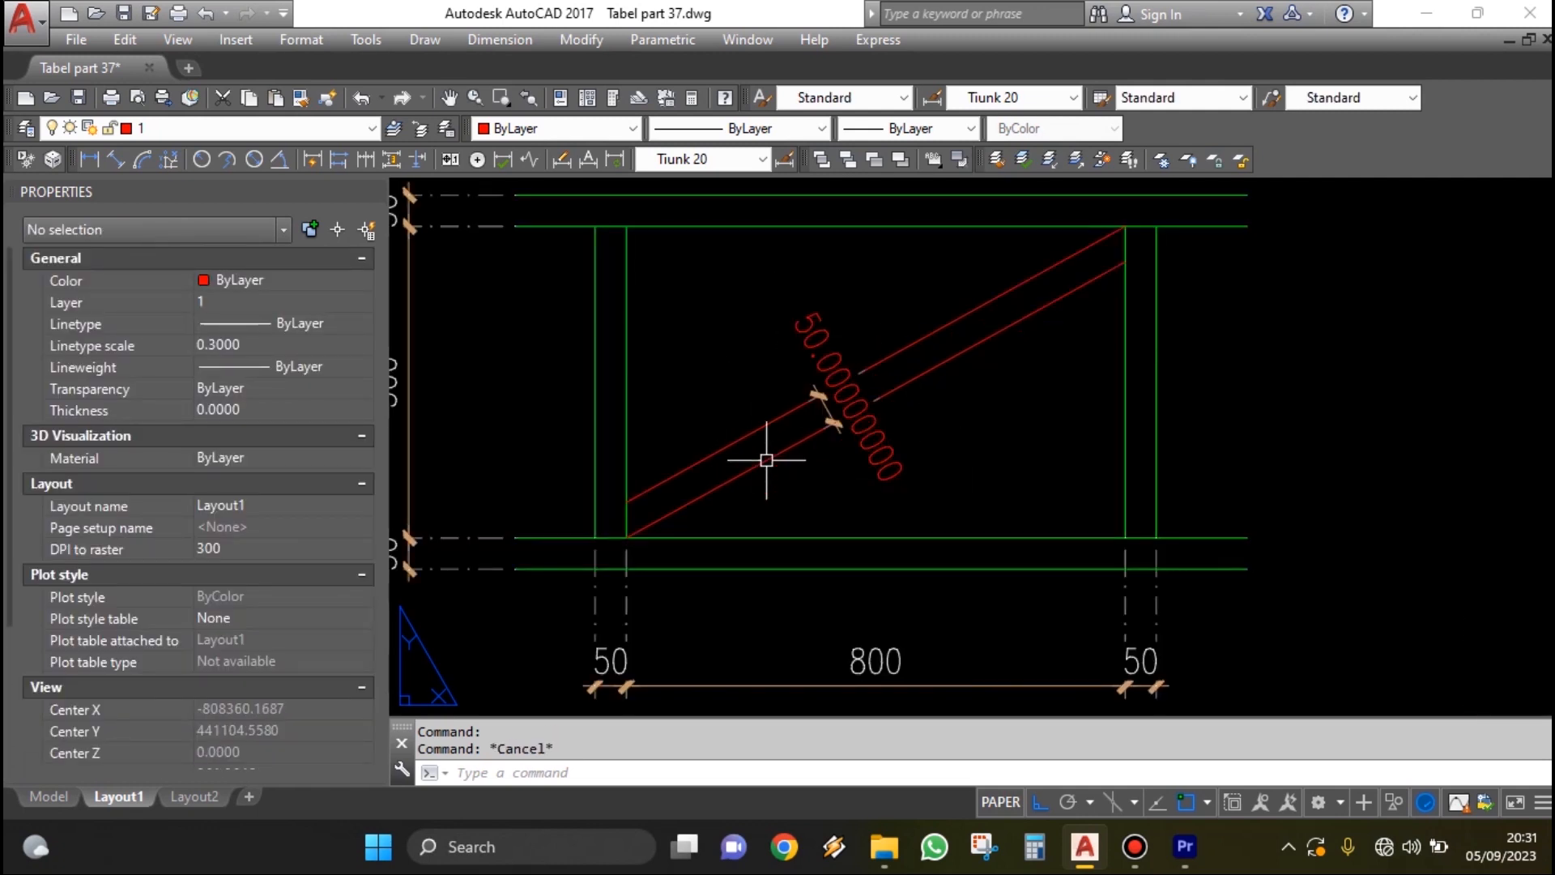
{"action": "left_click", "coordinate": [372, 191]}
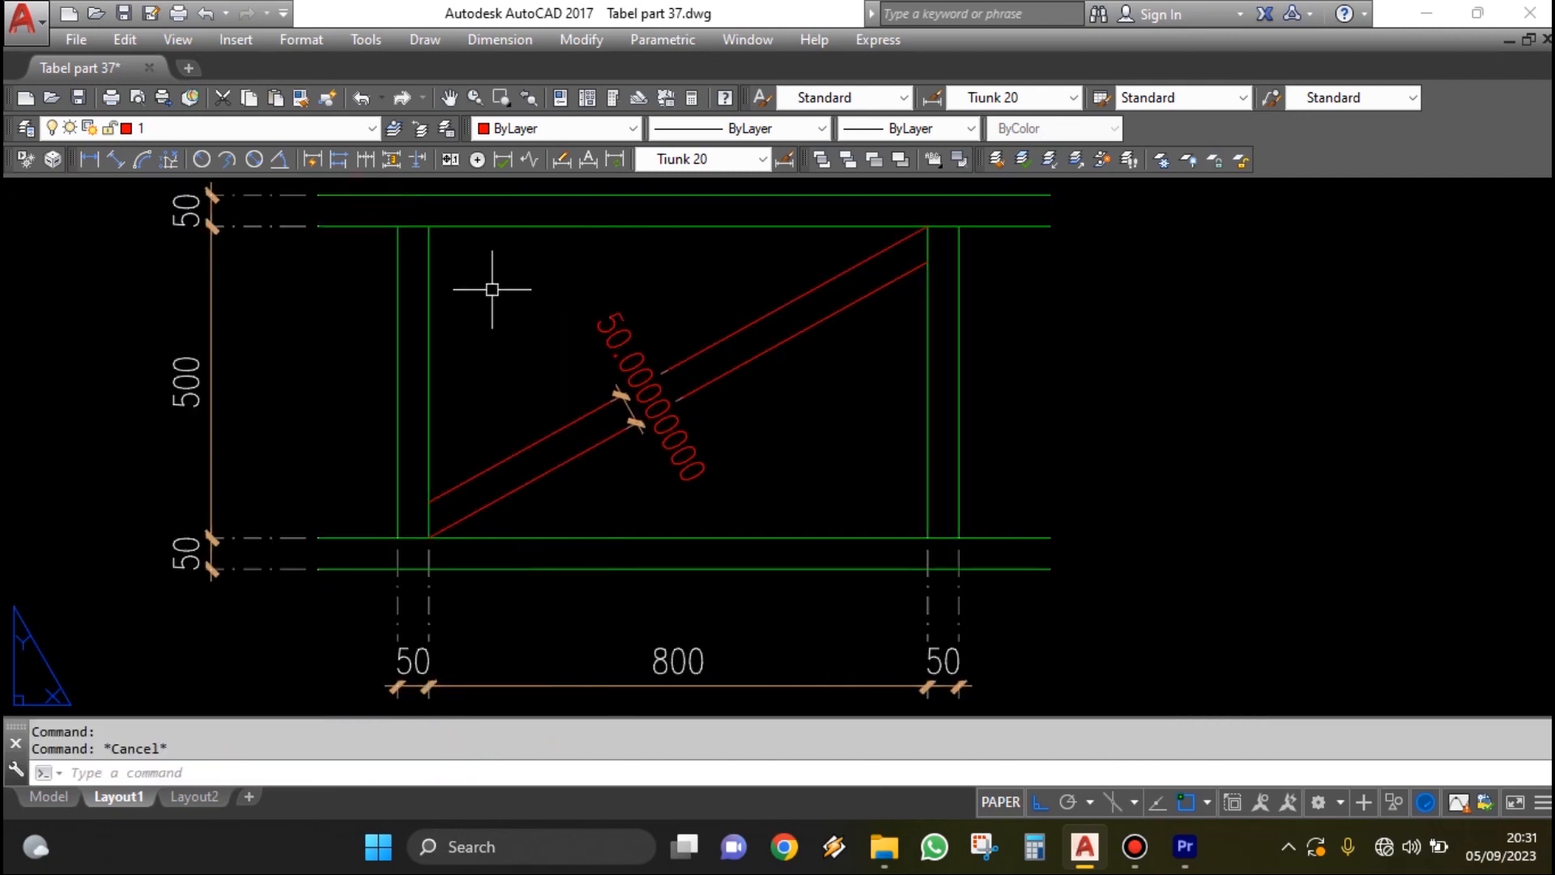
- Examine the second drawing's two squares, their sizes and the distances between them
{"action": "scroll", "coordinate": [751, 351], "scroll_direction": "down", "scroll_amount": 3}
{"action": "middle_click_drag", "start_coordinate": [1468, 429], "coordinate": [1028, 425]}
{"action": "scroll", "coordinate": [1029, 425], "scroll_direction": "down", "scroll_amount": 4}
{"action": "scroll", "coordinate": [1034, 424], "scroll_direction": "up", "scroll_amount": 2}
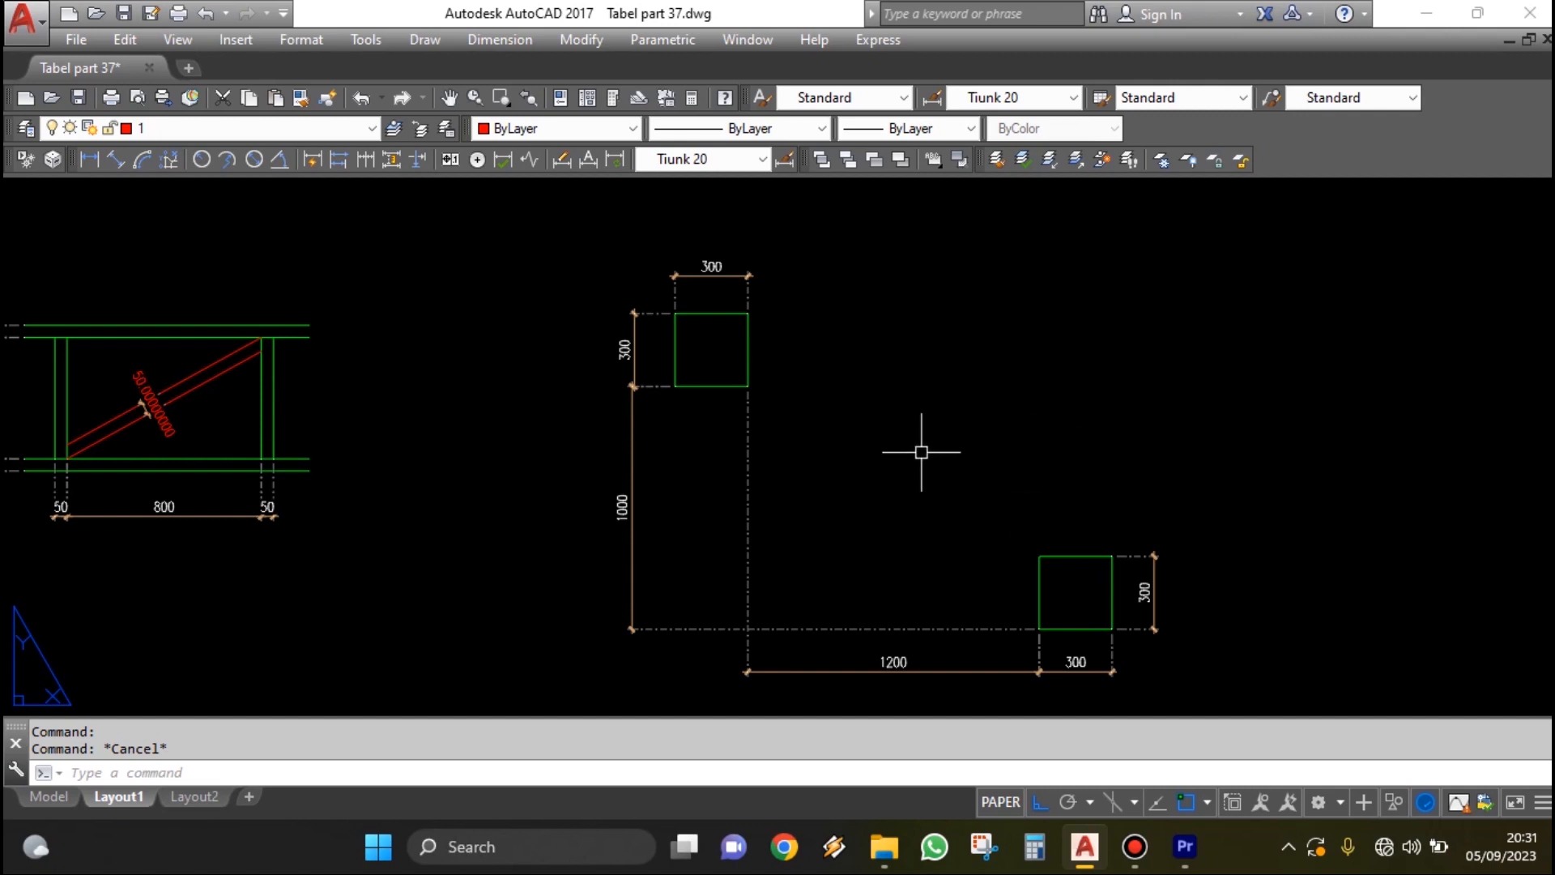
{"action": "scroll", "coordinate": [921, 452], "scroll_direction": "up", "scroll_amount": 2}
{"action": "scroll", "coordinate": [891, 469], "scroll_direction": "down", "scroll_amount": 3}
{"action": "scroll", "coordinate": [861, 489], "scroll_direction": "up", "scroll_amount": 2}
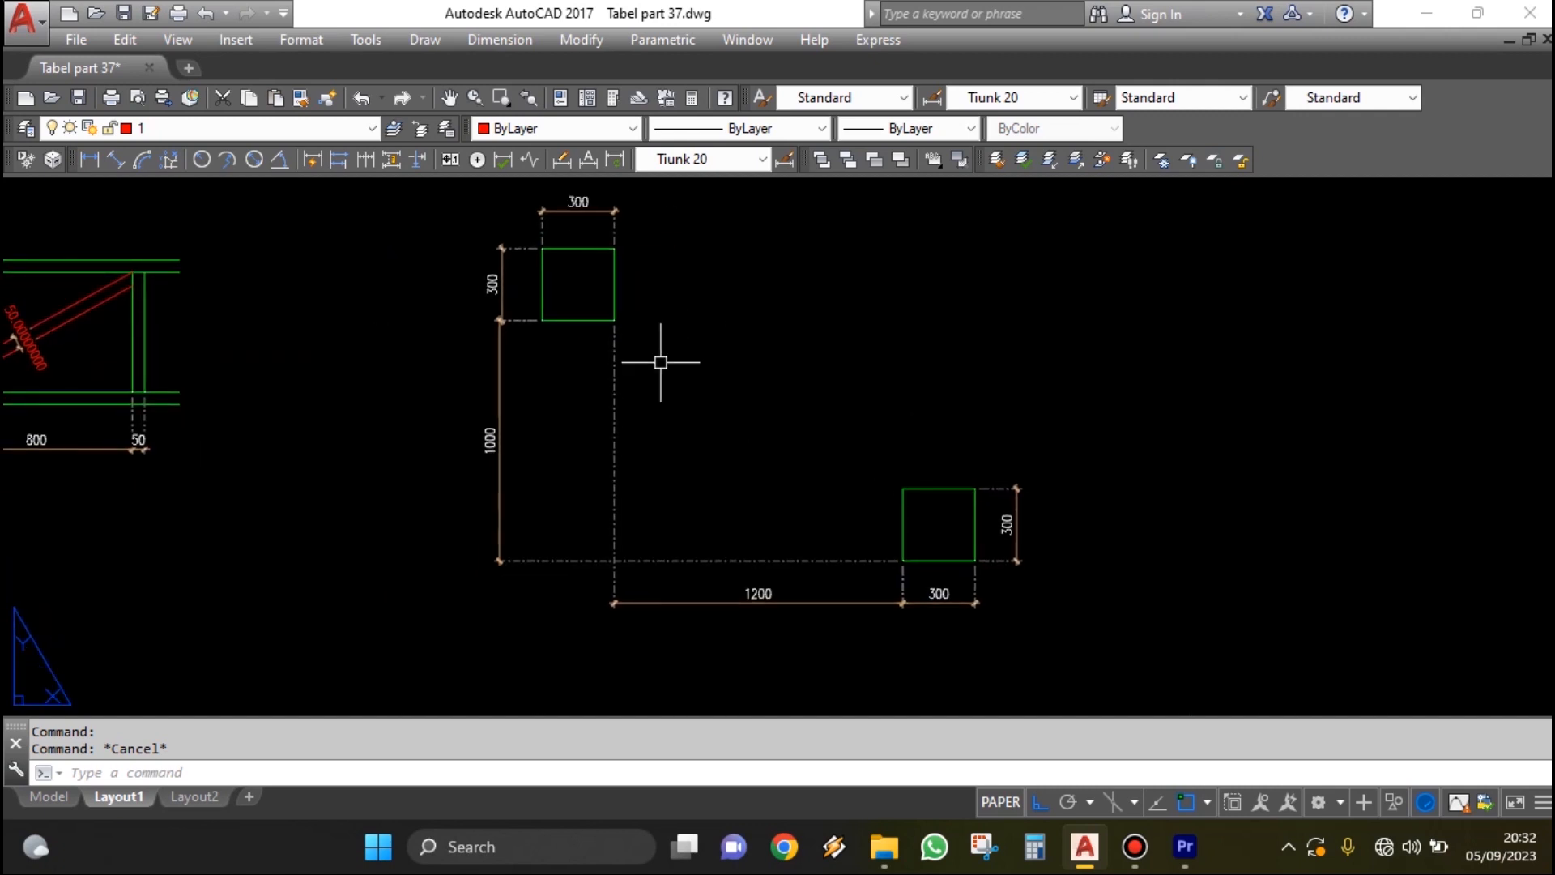
{"action": "scroll", "coordinate": [661, 362], "scroll_direction": "down", "scroll_amount": 4}
{"action": "scroll", "coordinate": [618, 346], "scroll_direction": "up", "scroll_amount": 6}
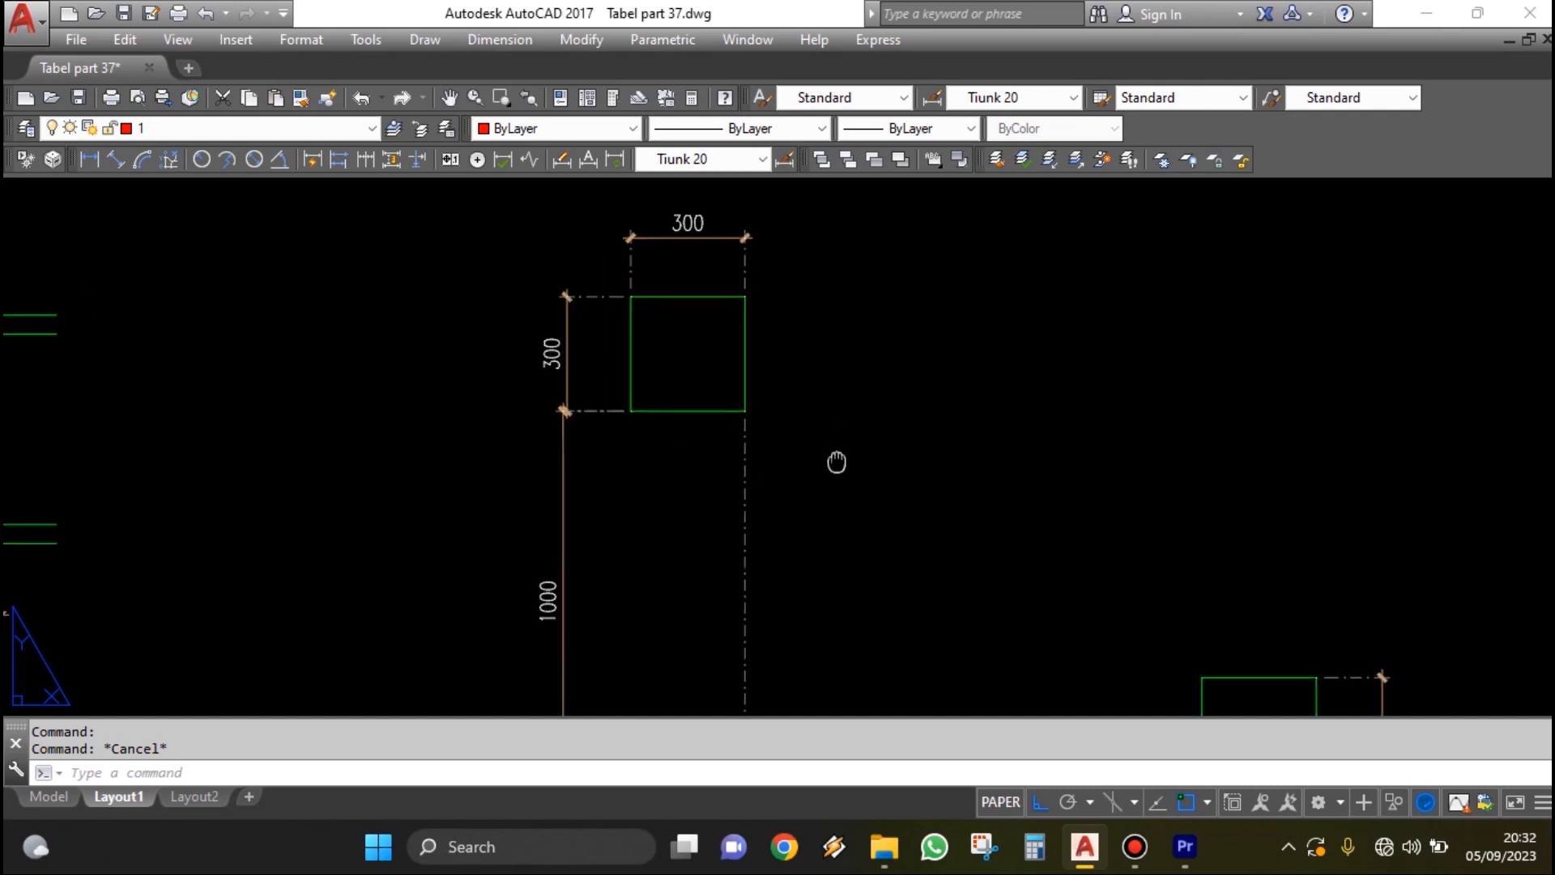
- Draw a line from the upper square's lower-right corner to the lower square's upper-left corner
{"action": "middle_click_drag", "start_coordinate": [836, 462], "coordinate": [684, 413]}
{"action": "key", "text": "Return"}
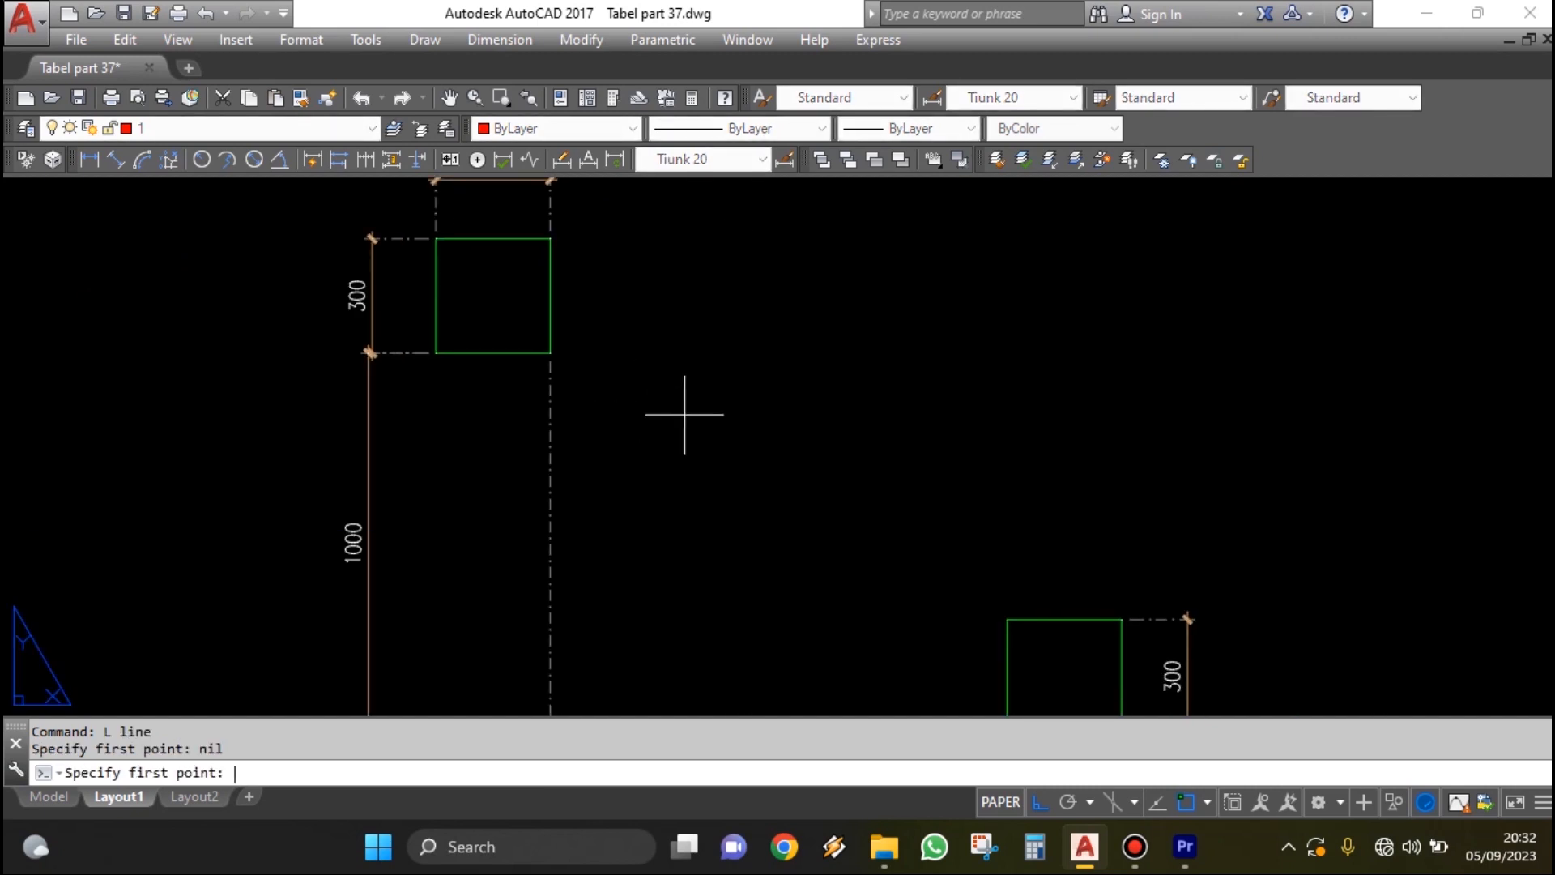
{"action": "left_click", "coordinate": [550, 353]}
{"action": "left_click", "coordinate": [1007, 619]}
{"action": "key", "text": "Escape"}
- Offset the line between the two squares by 100 toward its lower side
{"action": "middle_click_drag", "start_coordinate": [941, 535], "coordinate": [927, 456]}
{"action": "type", "text": "o"}
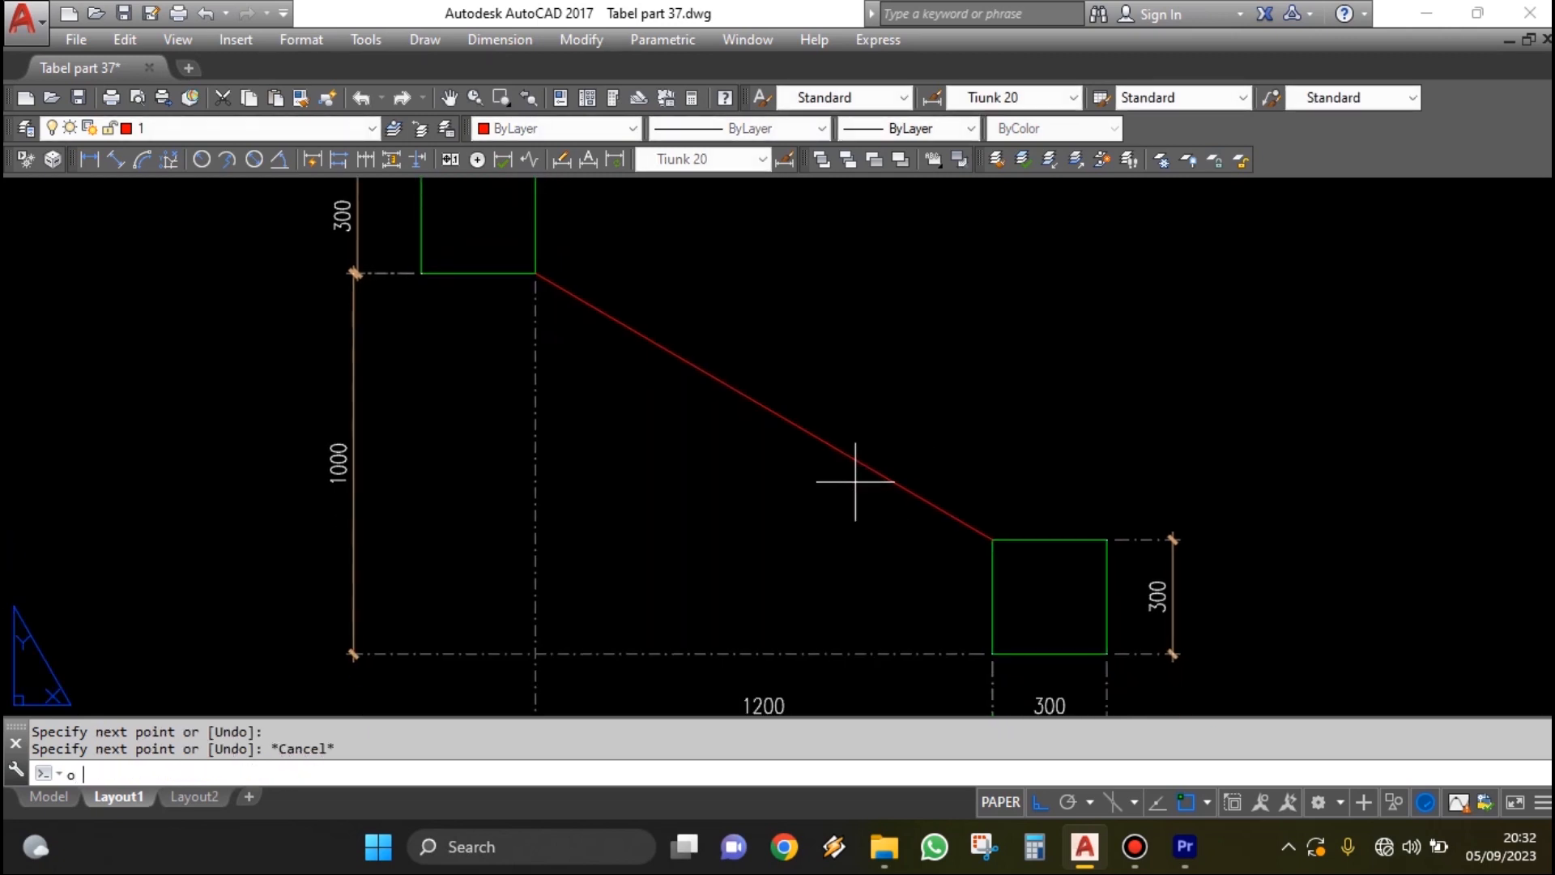
{"action": "key", "text": "Return"}
{"action": "type", "text": "1"}
{"action": "key", "text": "Return"}
{"action": "left_click", "coordinate": [861, 474]}
{"action": "left_click", "coordinate": [851, 515]}
{"action": "key", "text": "Escape"}
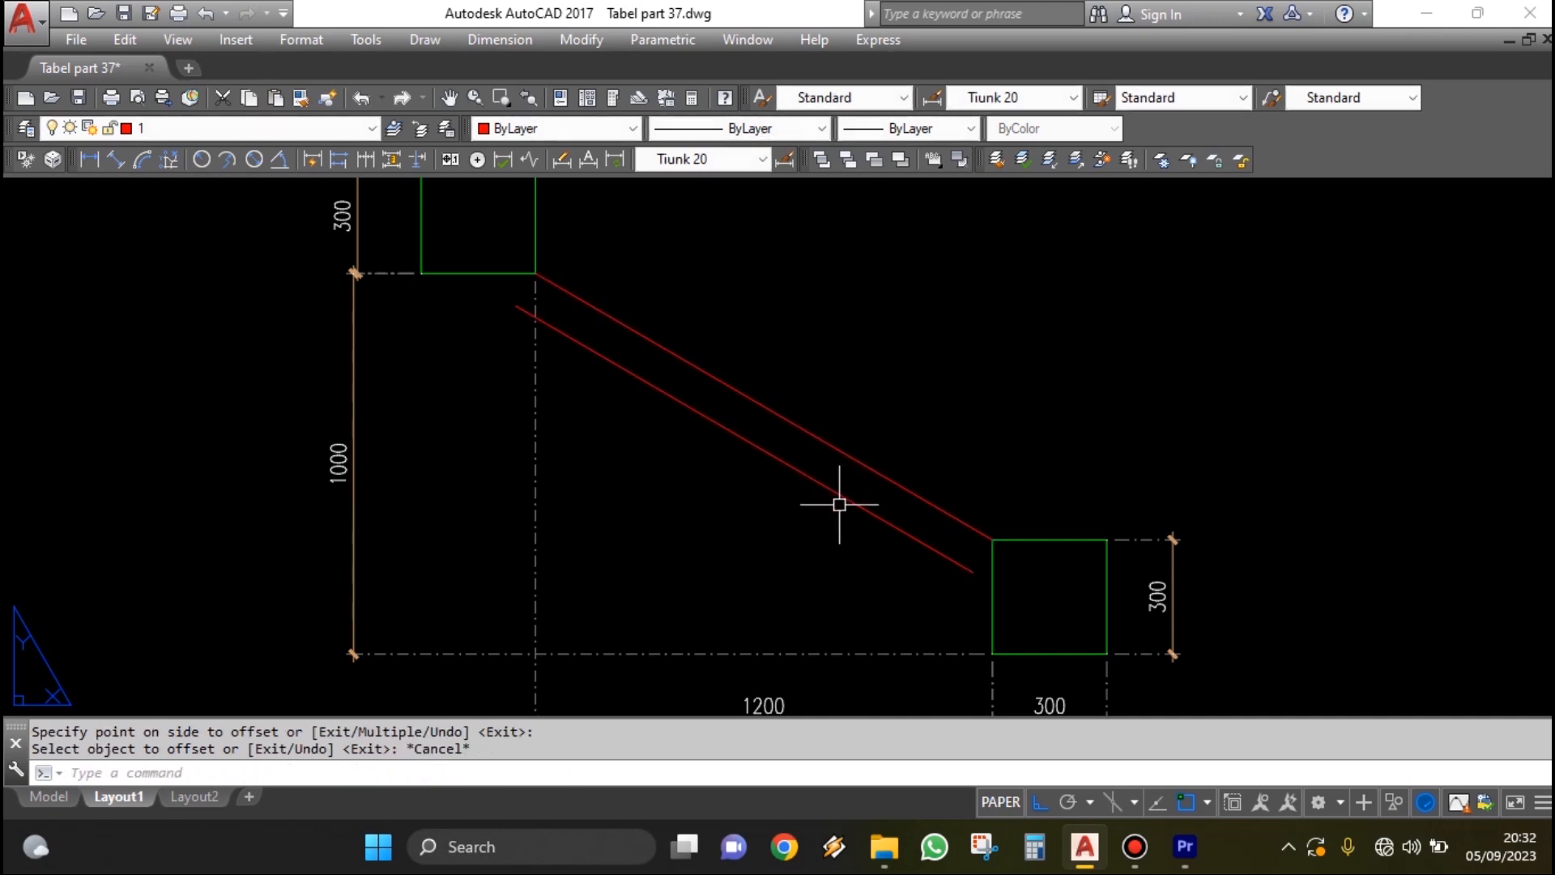
- Compare the ends of the new diagonal pair at the square corners with the finished diagonals in the frame
{"action": "scroll", "coordinate": [839, 503], "scroll_direction": "down", "scroll_amount": 4}
{"action": "scroll", "coordinate": [438, 333], "scroll_direction": "up", "scroll_amount": 5}
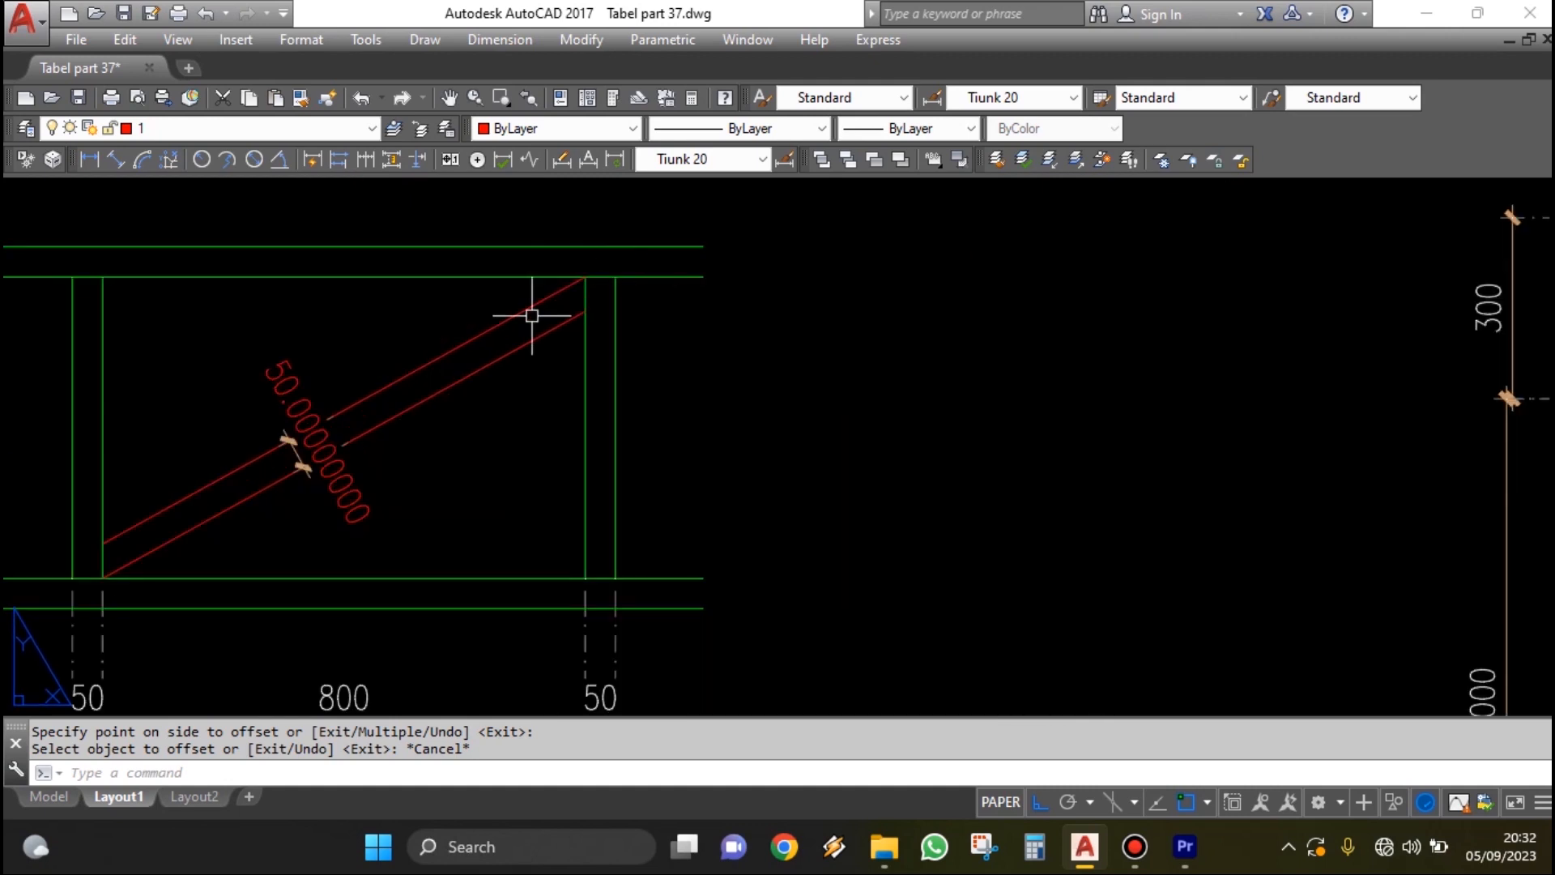
{"action": "scroll", "coordinate": [531, 316], "scroll_direction": "down", "scroll_amount": 4}
{"action": "scroll", "coordinate": [1358, 575], "scroll_direction": "up", "scroll_amount": 3}
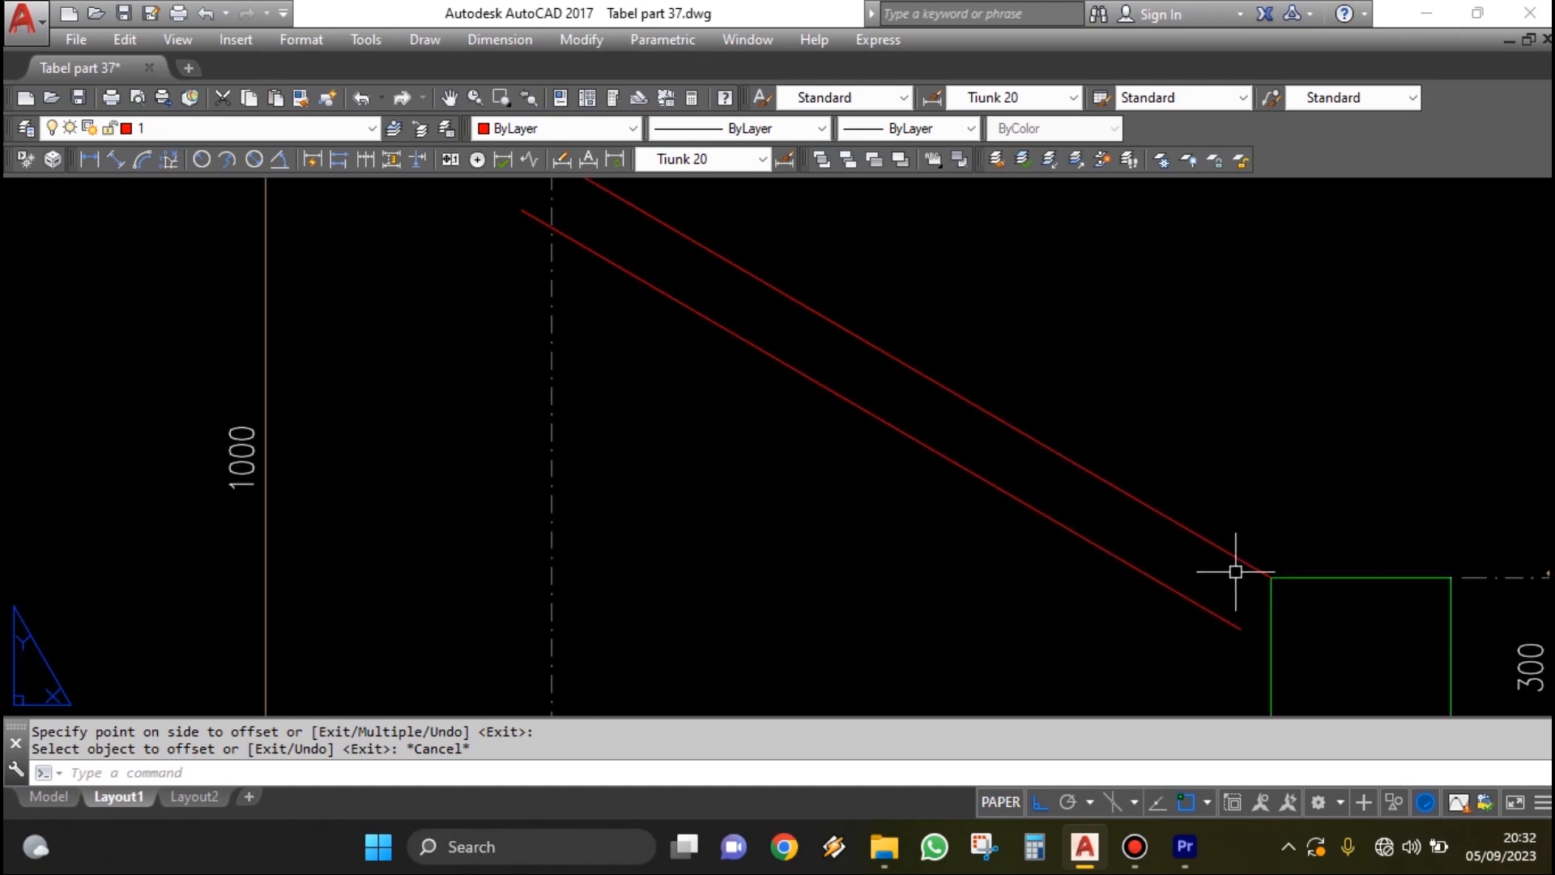
{"action": "scroll", "coordinate": [1232, 566], "scroll_direction": "up", "scroll_amount": 4}
{"action": "scroll", "coordinate": [977, 545], "scroll_direction": "down", "scroll_amount": 4}
{"action": "scroll", "coordinate": [987, 514], "scroll_direction": "up", "scroll_amount": 2}
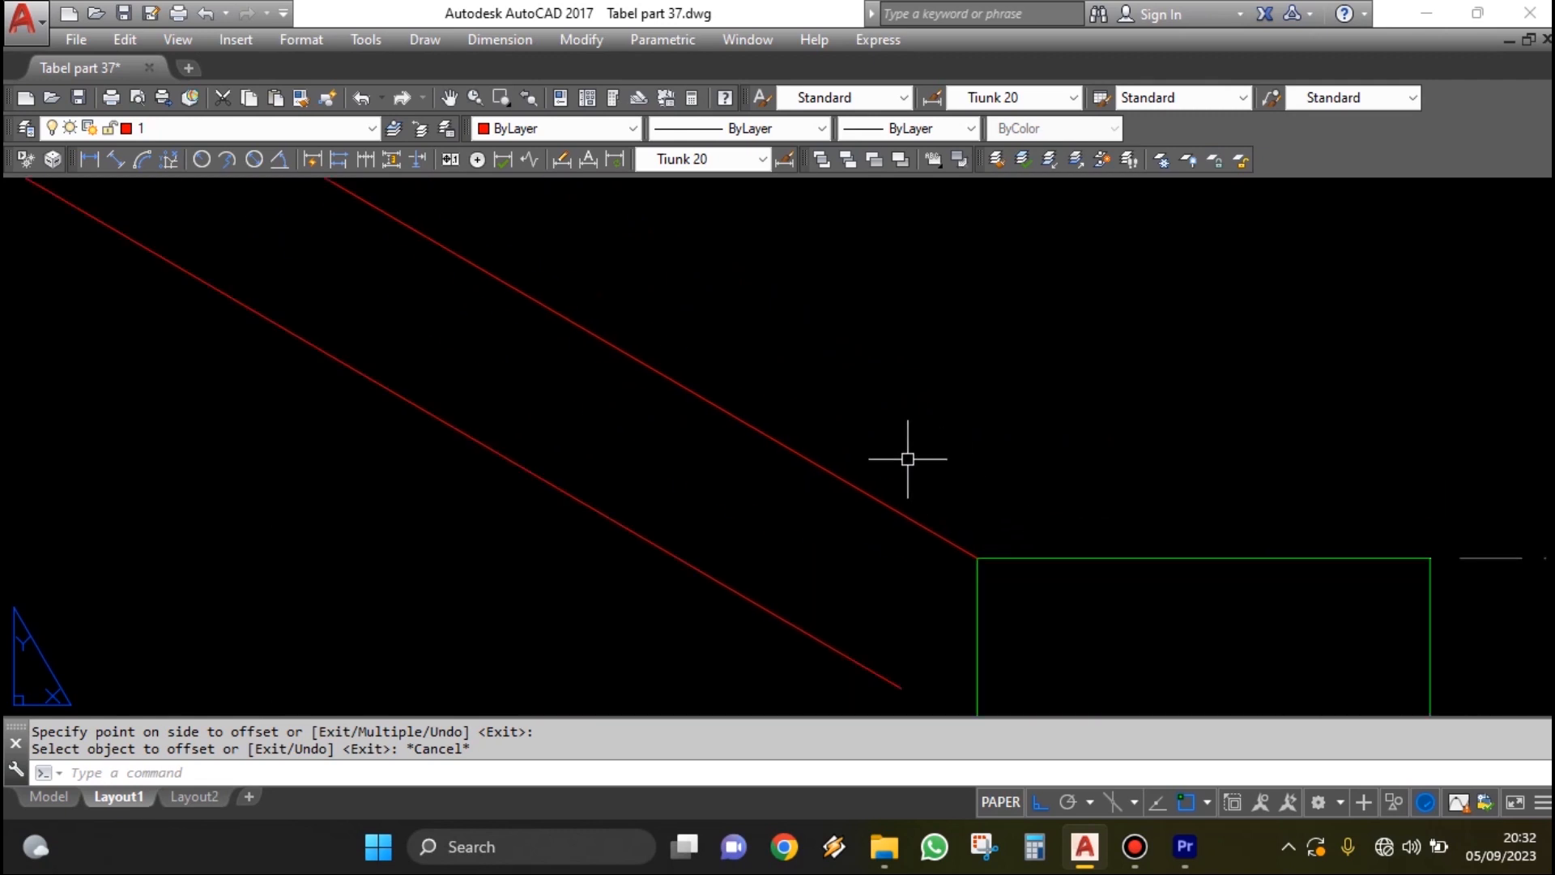
{"action": "left_click", "coordinate": [818, 535]}
{"action": "key", "text": "Escape"}
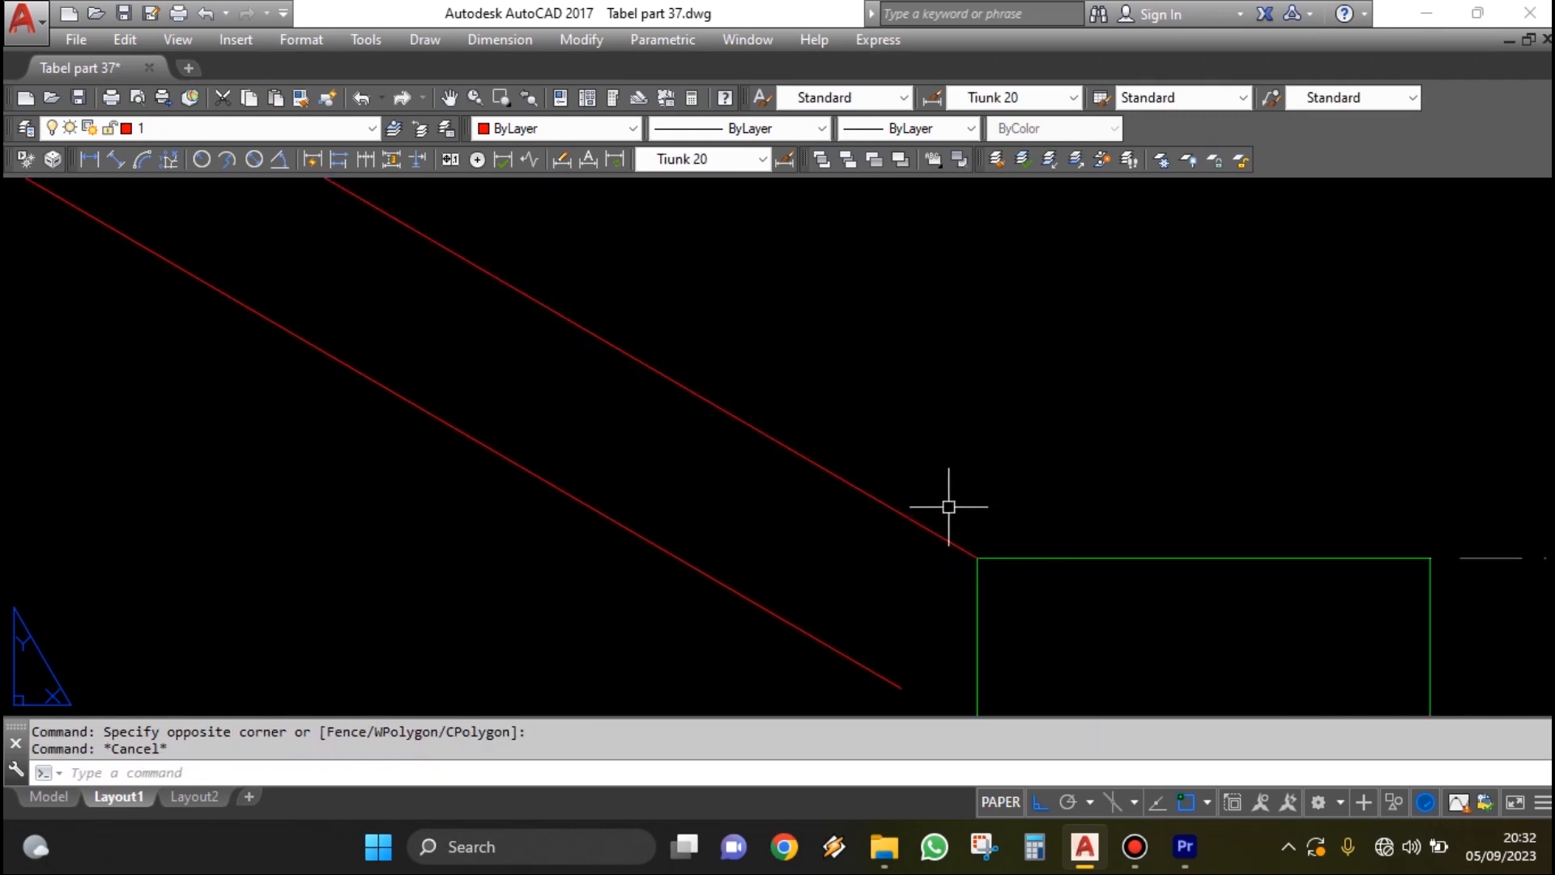
- Draw a circle centred on the lower square's upper-left corner and passing through the upper square's lower-right corner
{"action": "type", "text": "c"}
{"action": "key", "text": "Return"}
{"action": "left_click", "coordinate": [976, 558]}
{"action": "scroll", "coordinate": [1173, 597], "scroll_direction": "down", "scroll_amount": 4}
{"action": "scroll", "coordinate": [1192, 561], "scroll_direction": "up", "scroll_amount": 5}
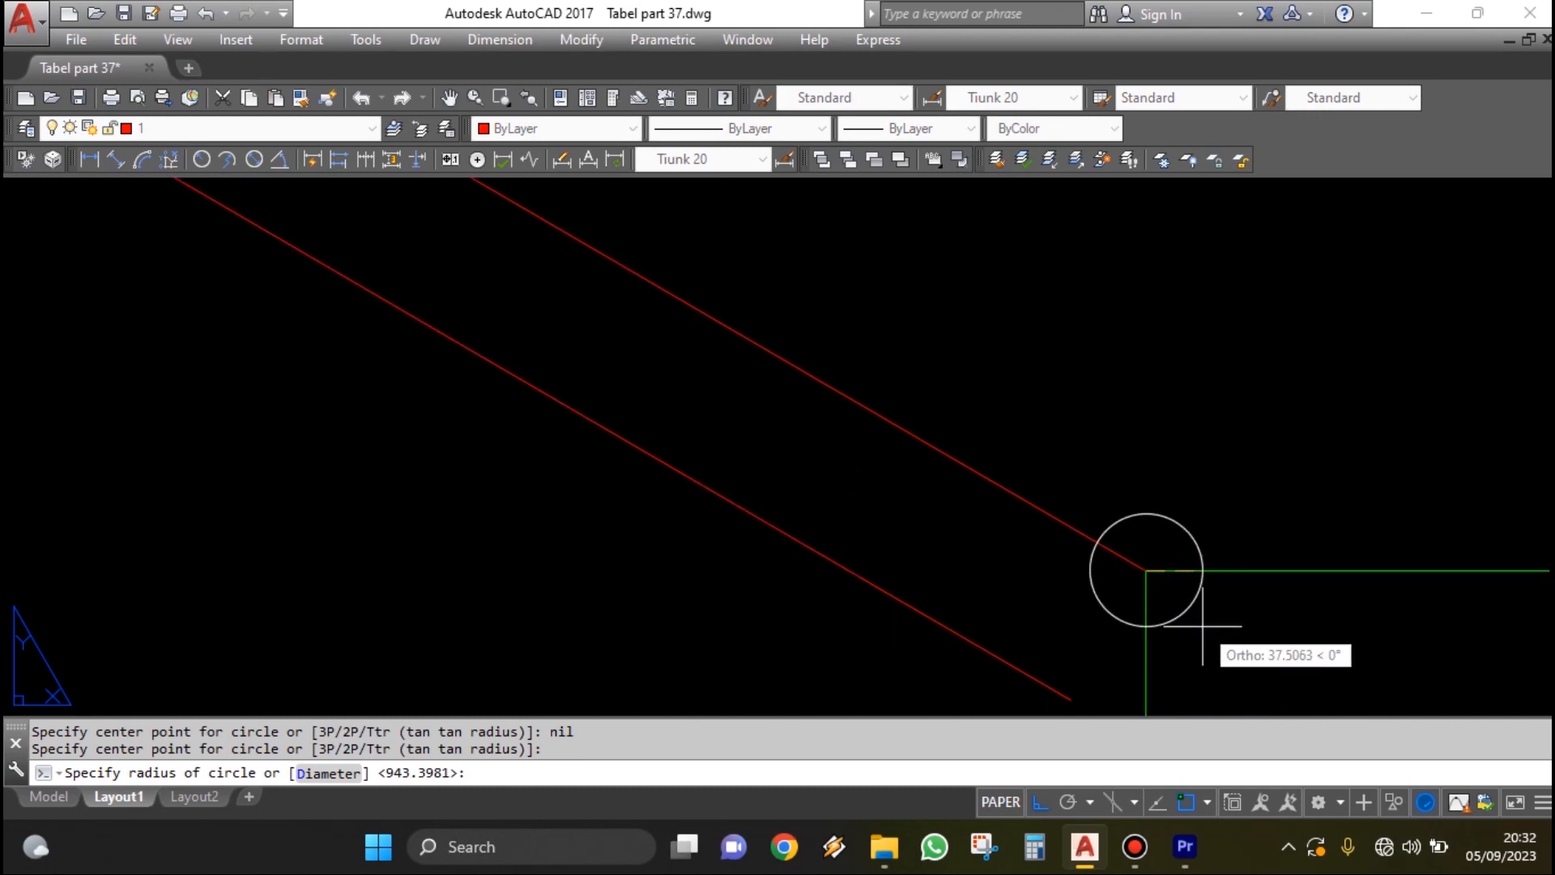
{"action": "scroll", "coordinate": [806, 357], "scroll_direction": "down", "scroll_amount": 3}
{"action": "scroll", "coordinate": [833, 469], "scroll_direction": "up", "scroll_amount": 2}
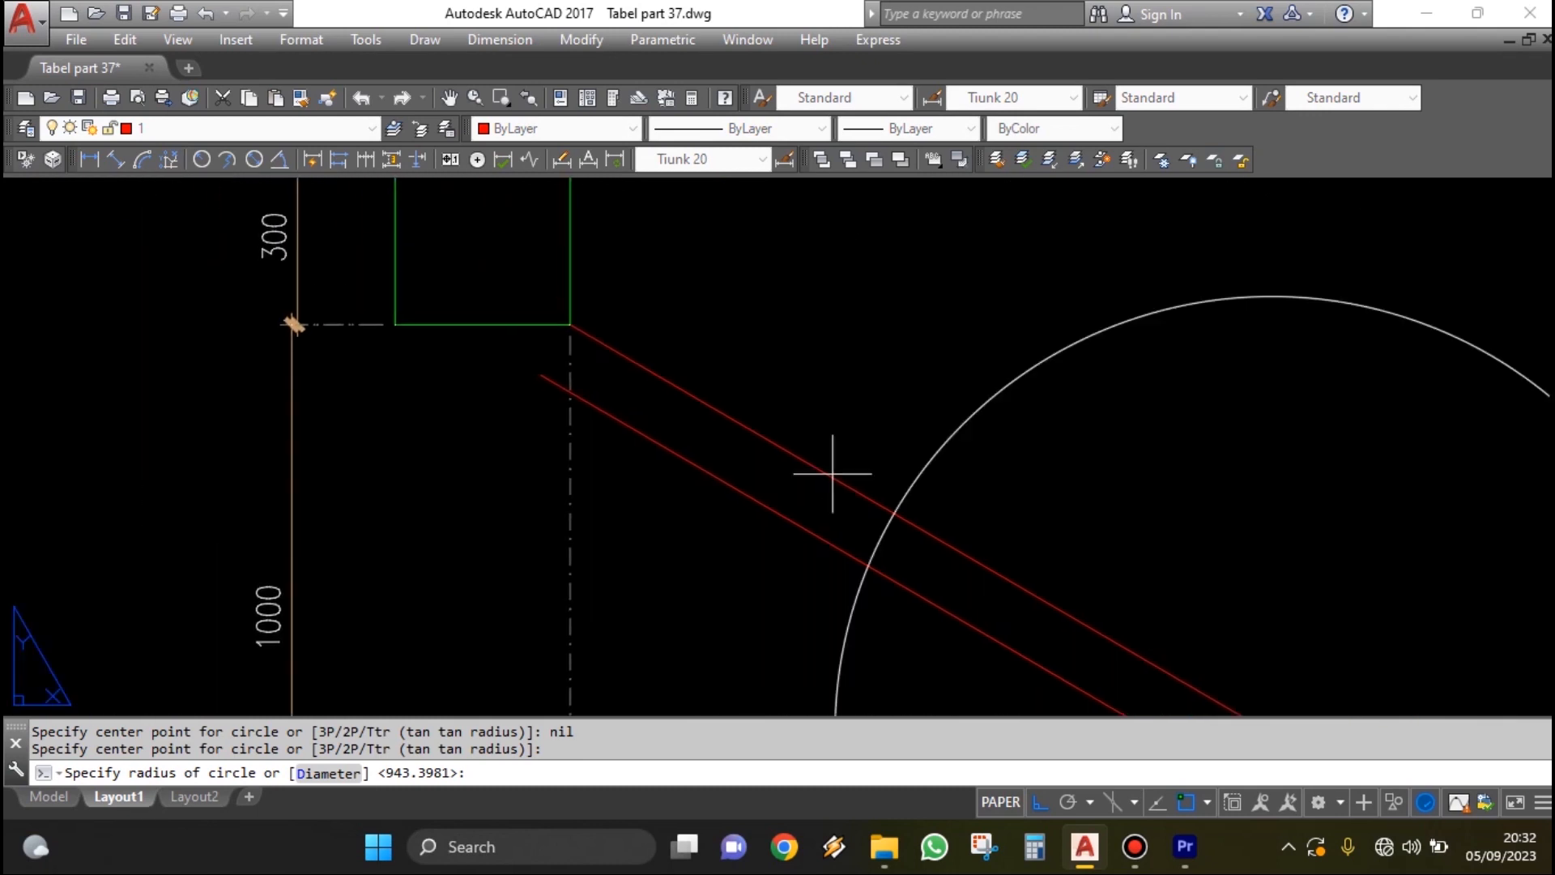
{"action": "left_click", "coordinate": [597, 344]}
{"action": "scroll", "coordinate": [643, 423], "scroll_direction": "down", "scroll_amount": 3}
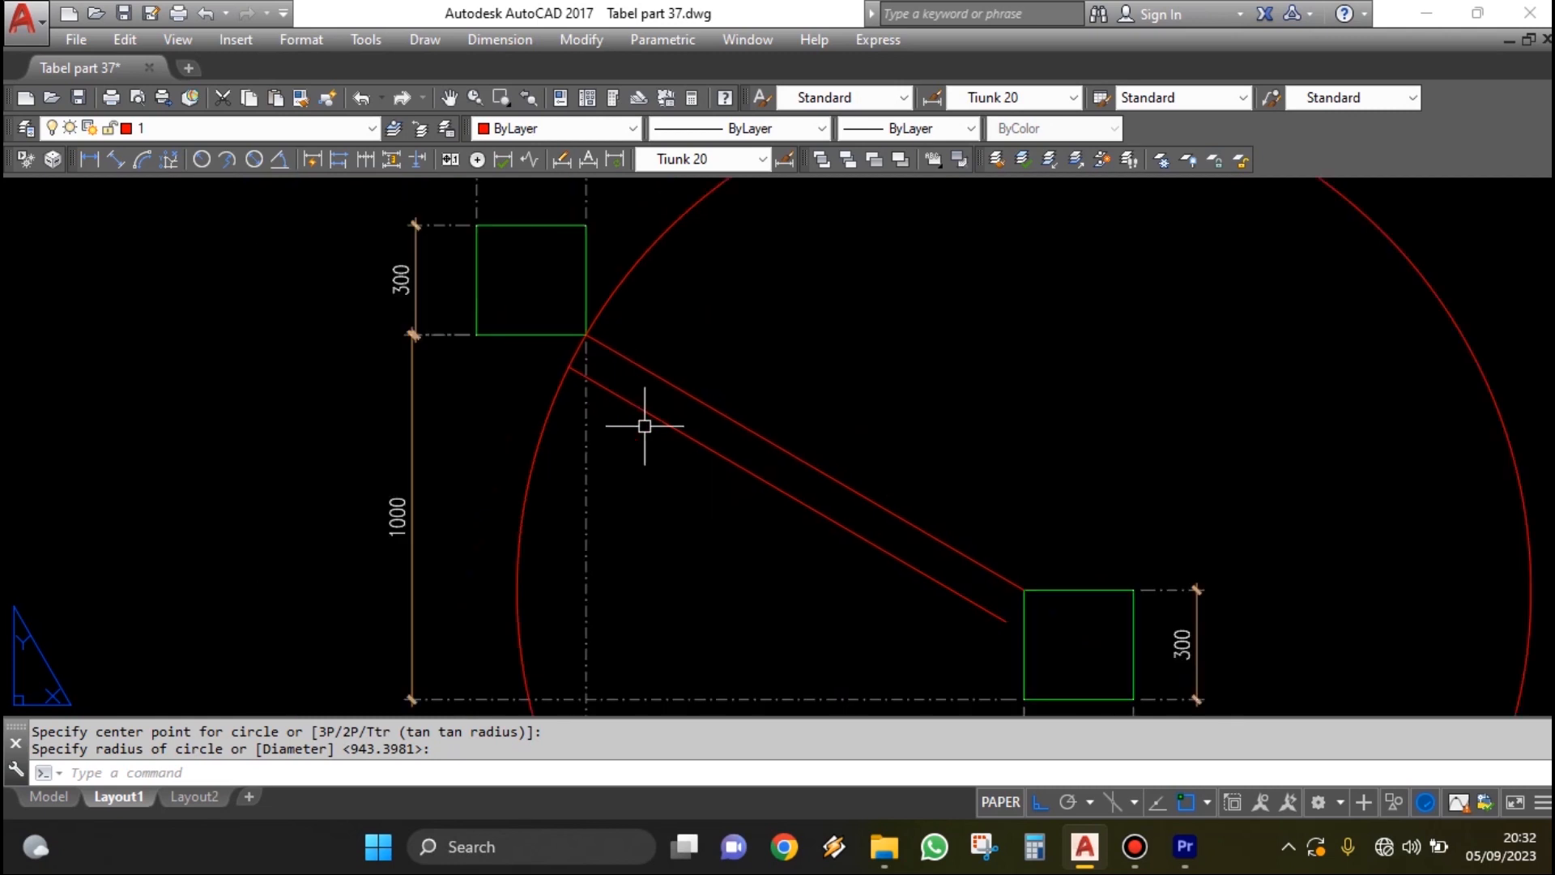
- Trim the end of the offset diagonal that sticks out past the circle near the upper square
{"action": "scroll", "coordinate": [659, 416], "scroll_direction": "up", "scroll_amount": 3}
{"action": "left_click", "coordinate": [694, 427]}
{"action": "scroll", "coordinate": [506, 307], "scroll_direction": "up", "scroll_amount": 3}
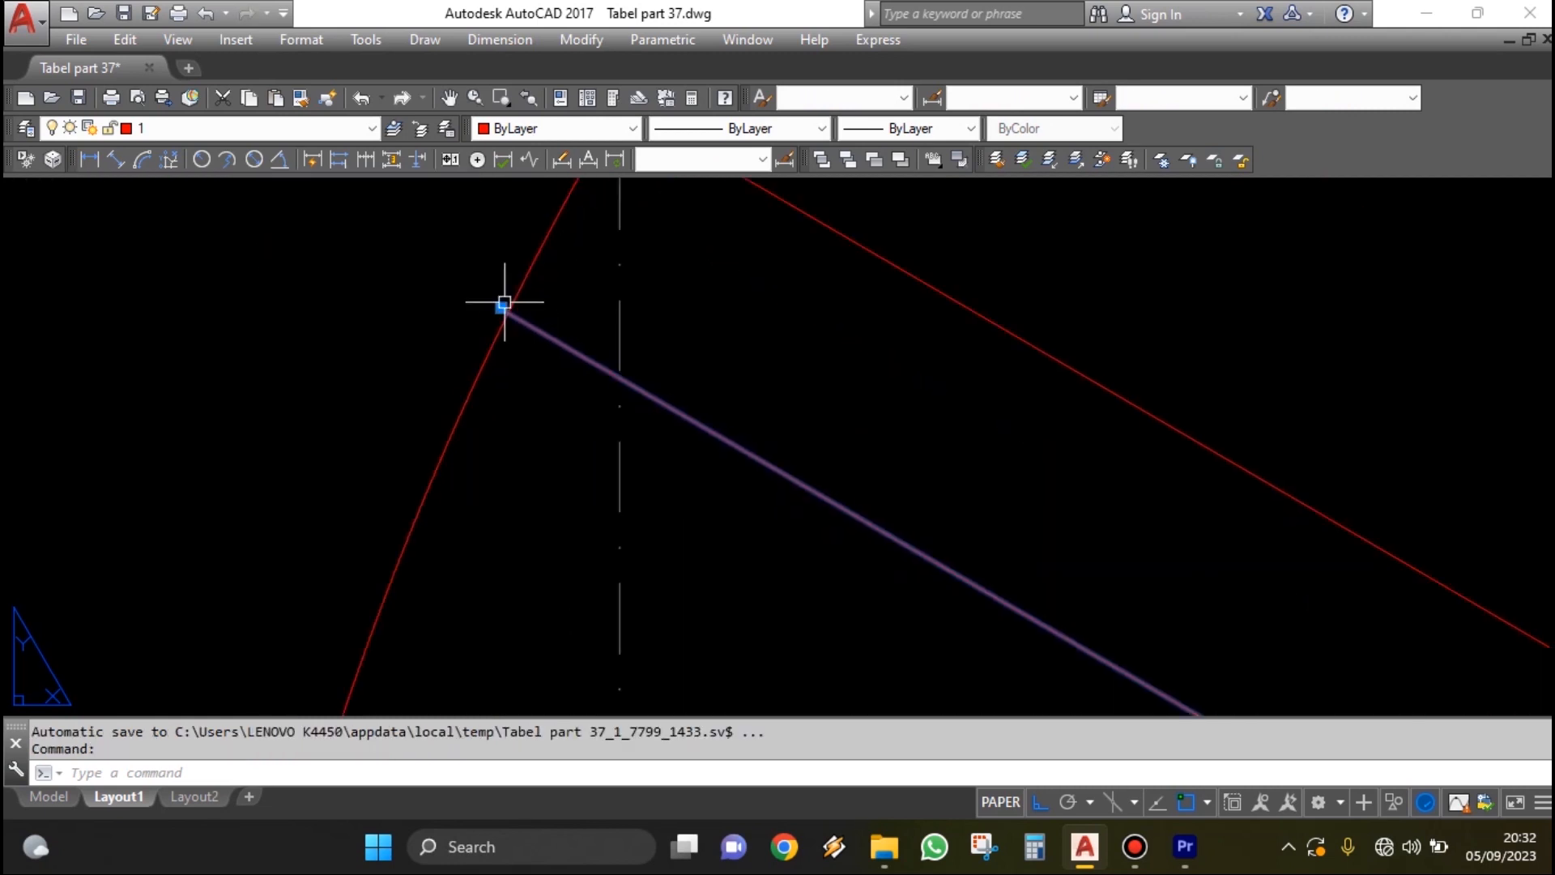
{"action": "scroll", "coordinate": [486, 319], "scroll_direction": "up", "scroll_amount": 3}
{"action": "key", "text": "Escape"}
{"action": "scroll", "coordinate": [545, 410], "scroll_direction": "down", "scroll_amount": 4}
{"action": "scroll", "coordinate": [542, 429], "scroll_direction": "up", "scroll_amount": 4}
{"action": "middle_click_drag", "start_coordinate": [541, 437], "coordinate": [640, 371]}
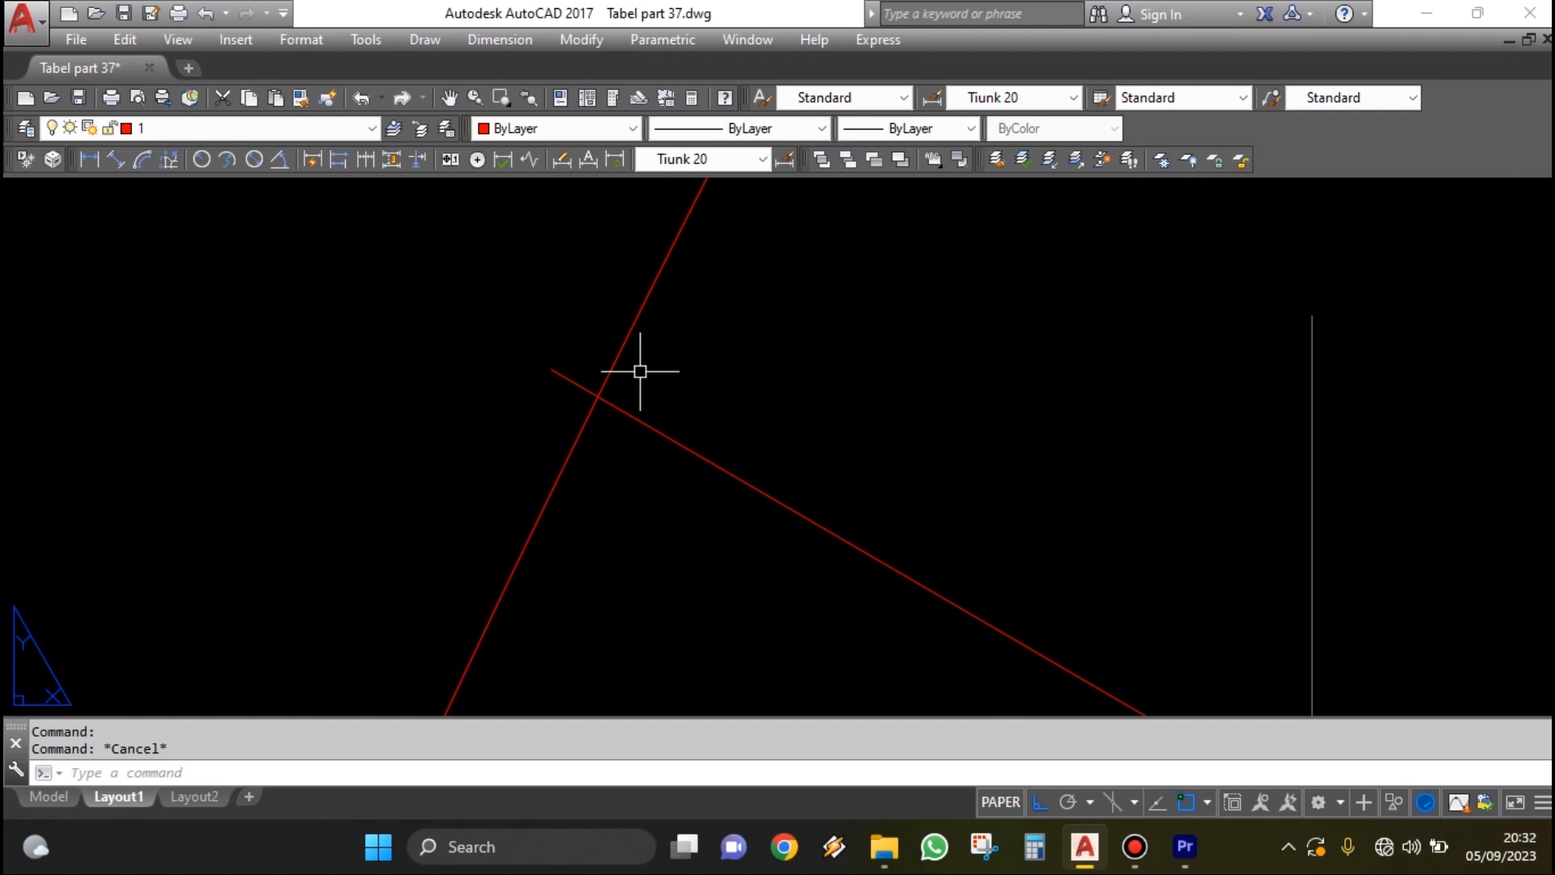
{"action": "type", "text": "tr"}
{"action": "key", "text": "Return"}
{"action": "left_click", "coordinate": [663, 351]}
{"action": "left_click", "coordinate": [548, 333]}
{"action": "key", "text": "Return"}
{"action": "left_click", "coordinate": [554, 372]}
{"action": "scroll", "coordinate": [513, 372], "scroll_direction": "down", "scroll_amount": 2}
{"action": "left_click", "coordinate": [498, 406]}
{"action": "key", "text": "Return"}
- Examine where both diagonals meet the circle beside the upper square's lower-right corner
{"action": "scroll", "coordinate": [496, 375], "scroll_direction": "down", "scroll_amount": 5}
{"action": "scroll", "coordinate": [526, 389], "scroll_direction": "up", "scroll_amount": 5}
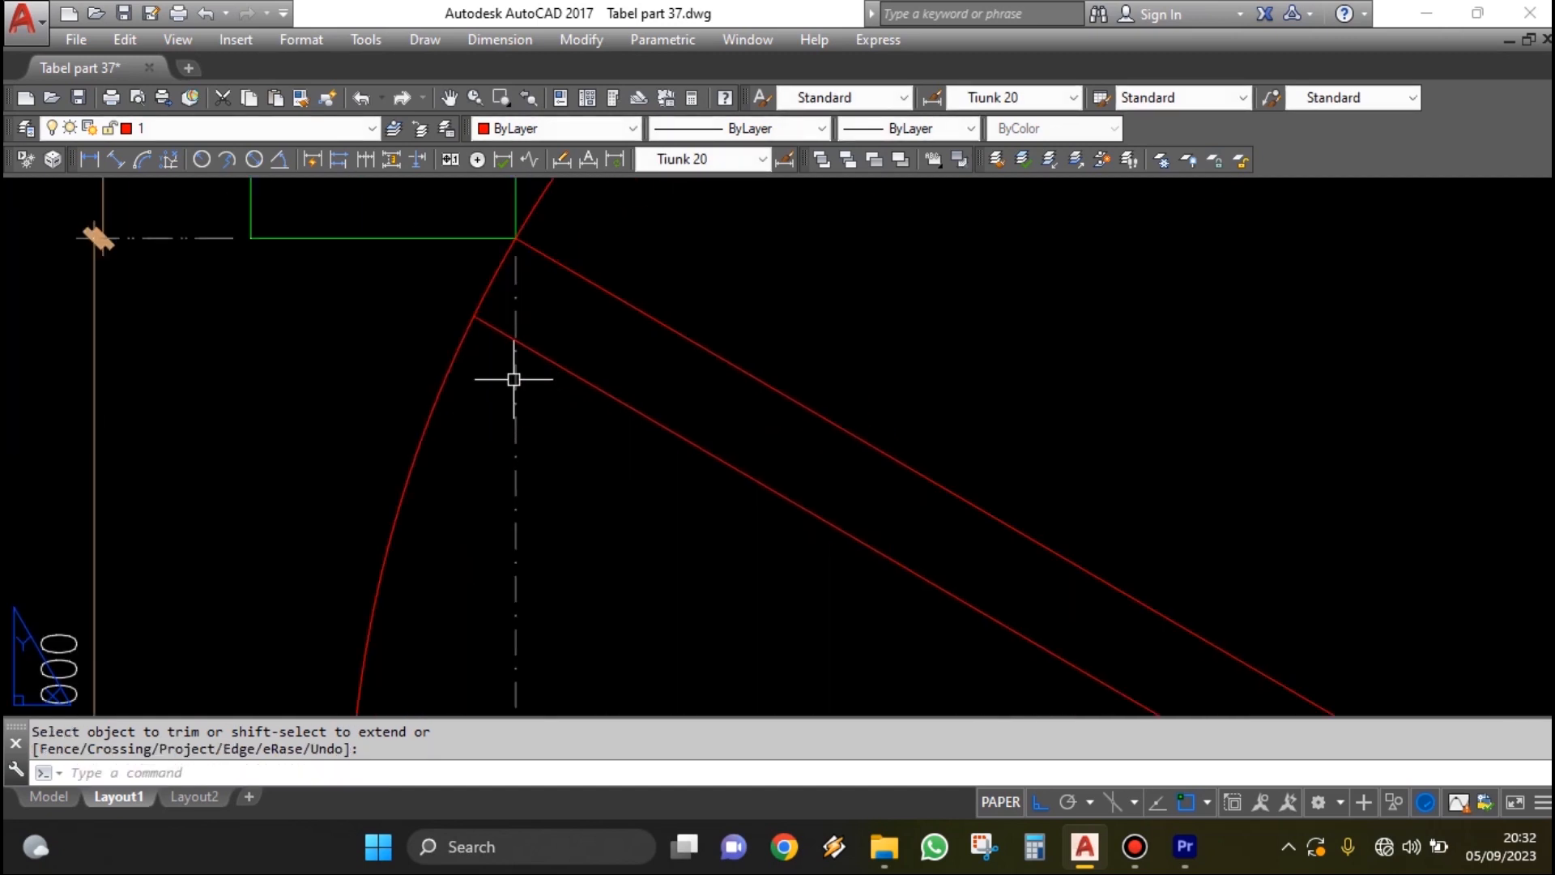
{"action": "scroll", "coordinate": [493, 351], "scroll_direction": "down", "scroll_amount": 1}
{"action": "scroll", "coordinate": [810, 454], "scroll_direction": "up", "scroll_amount": 1}
{"action": "scroll", "coordinate": [486, 305], "scroll_direction": "up", "scroll_amount": 2}
{"action": "scroll", "coordinate": [406, 348], "scroll_direction": "up", "scroll_amount": 2}
{"action": "middle_click_drag", "start_coordinate": [406, 347], "coordinate": [418, 403]}
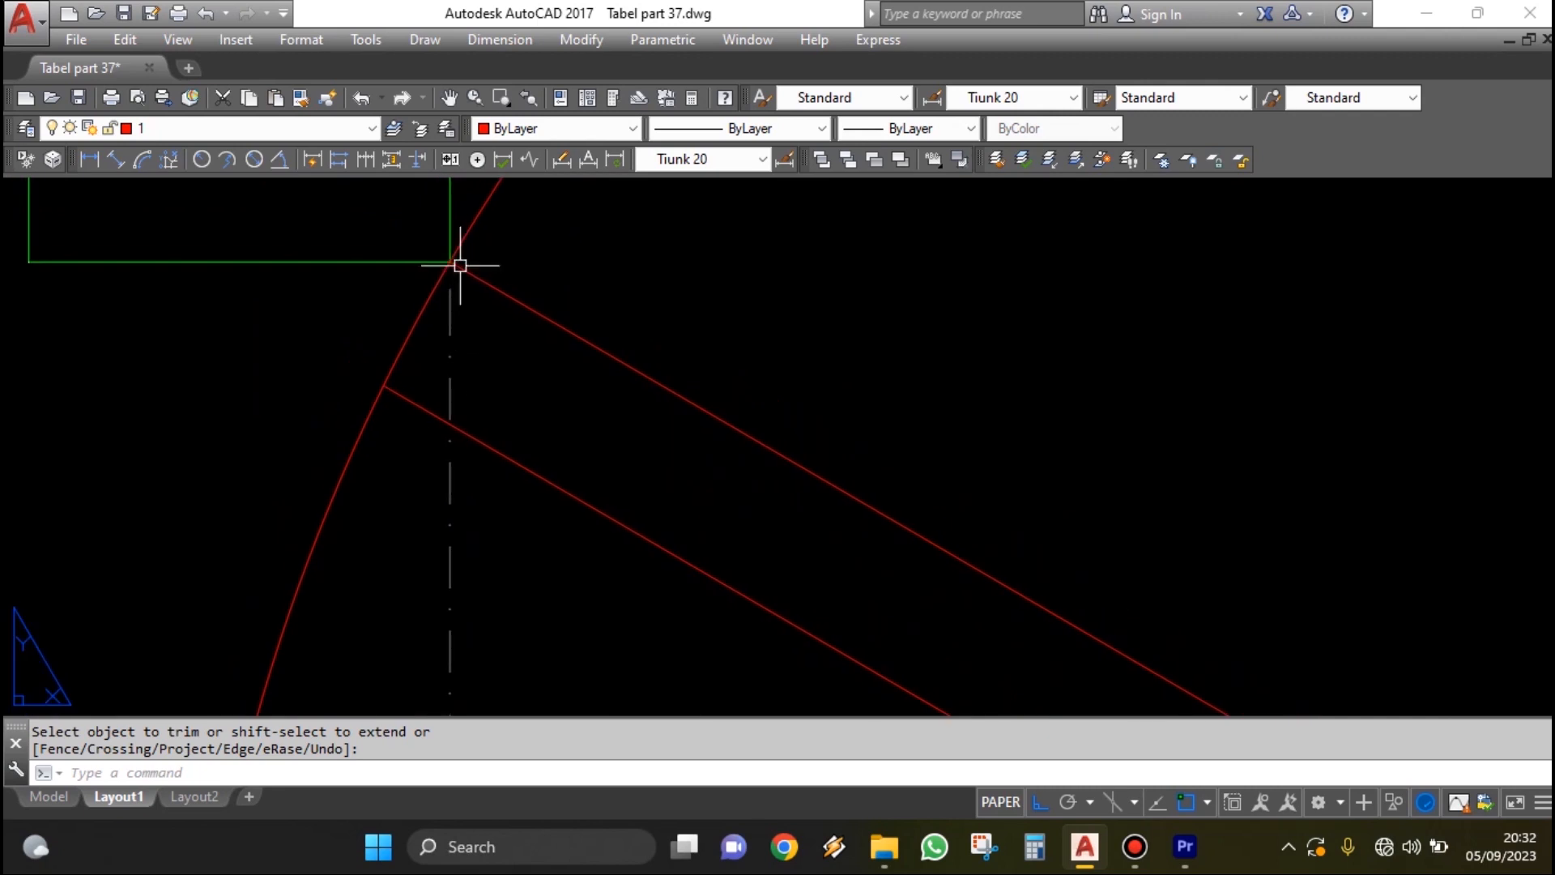
- Rotate both diagonals about the lower square's upper-left corner by reference, bringing the offset line's trimmed end onto the upper square's lower-right corner
{"action": "scroll", "coordinate": [462, 275], "scroll_direction": "down", "scroll_amount": 5}
{"action": "scroll", "coordinate": [724, 444], "scroll_direction": "up", "scroll_amount": 3}
{"action": "mouse_move", "coordinate": [642, 363]}
{"action": "middle_mouse_down"}
{"action": "mouse_move", "coordinate": [649, 385]}
{"action": "mouse_move", "coordinate": [888, 489]}
{"action": "mouse_move", "coordinate": [1021, 510]}
{"action": "mouse_move", "coordinate": [1099, 561]}
{"action": "middle_mouse_up"}
{"action": "key", "text": "Escape"}
{"action": "type", "text": "ro"}
{"action": "key", "text": "Return"}
{"action": "left_click", "coordinate": [1043, 466]}
{"action": "left_click", "coordinate": [846, 586]}
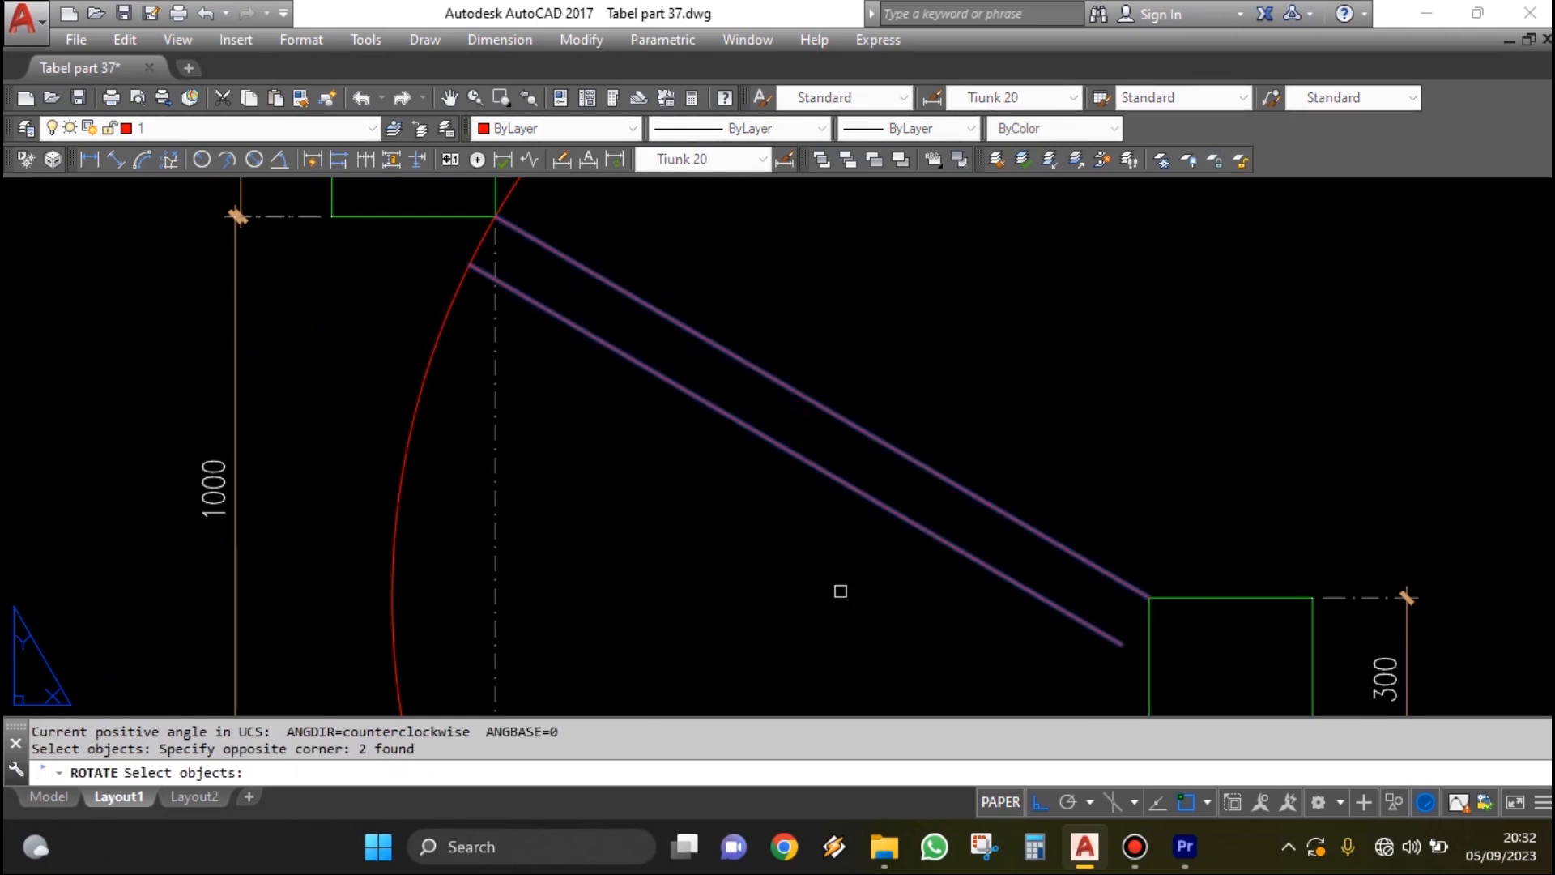
{"action": "key", "text": "Return"}
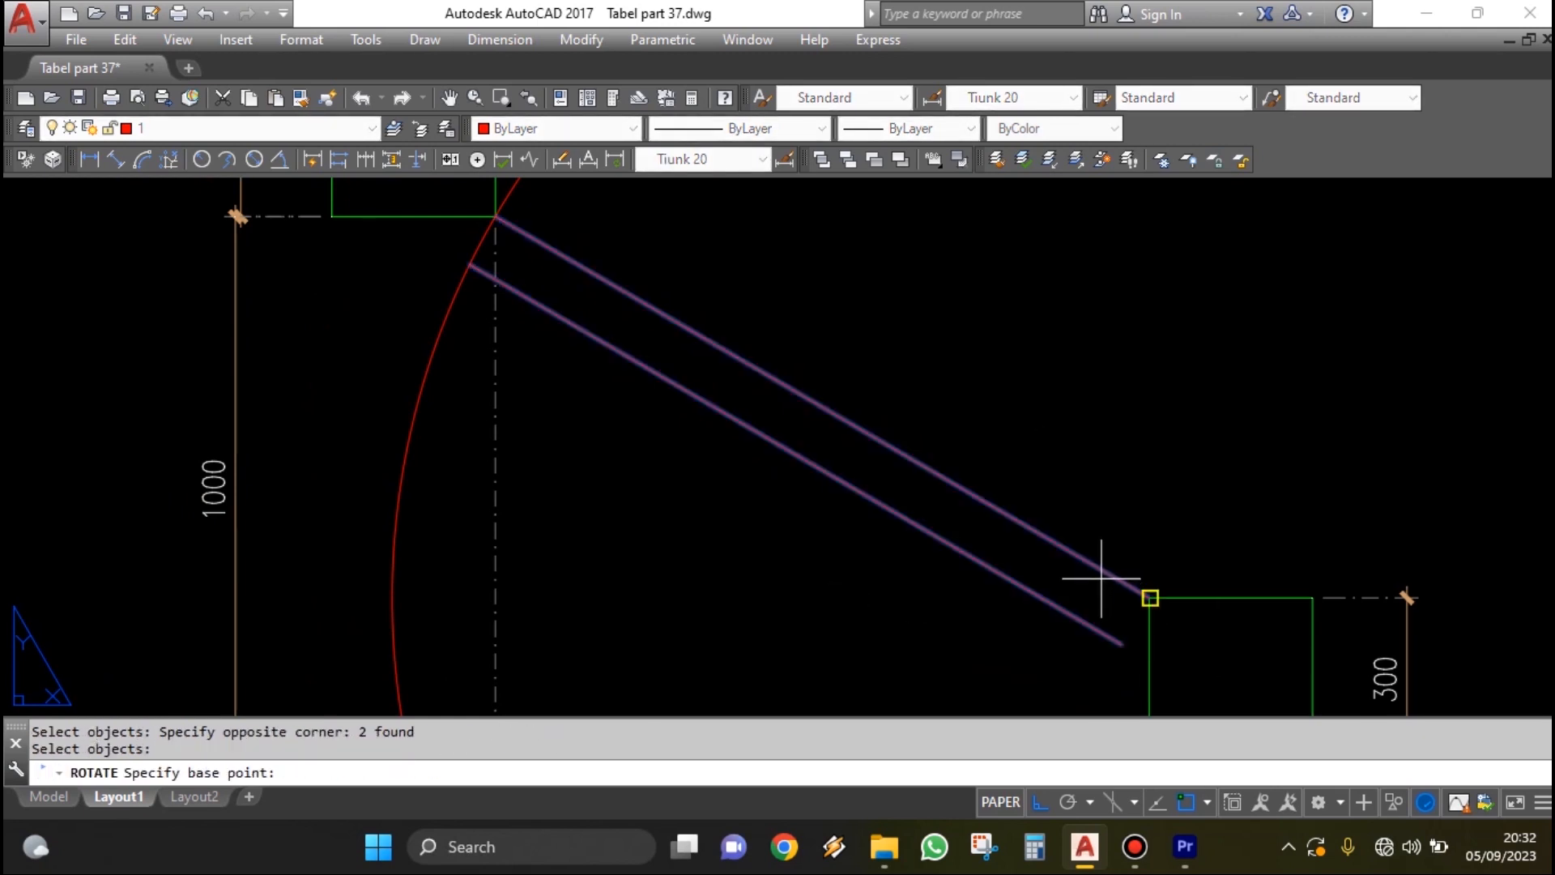
{"action": "left_click", "coordinate": [1103, 571]}
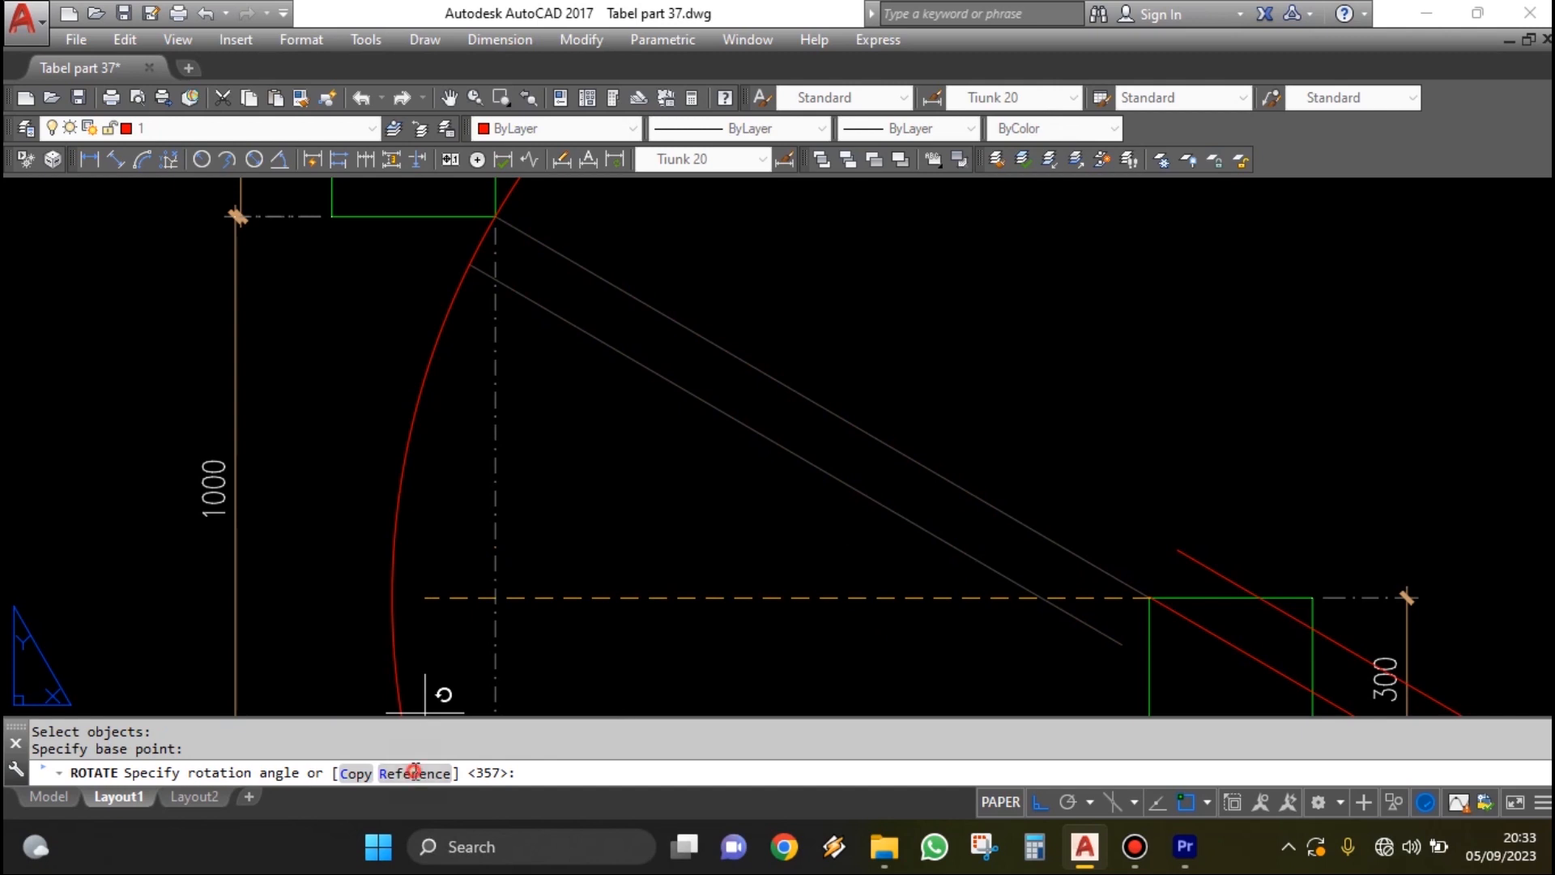
{"action": "left_click", "coordinate": [415, 773]}
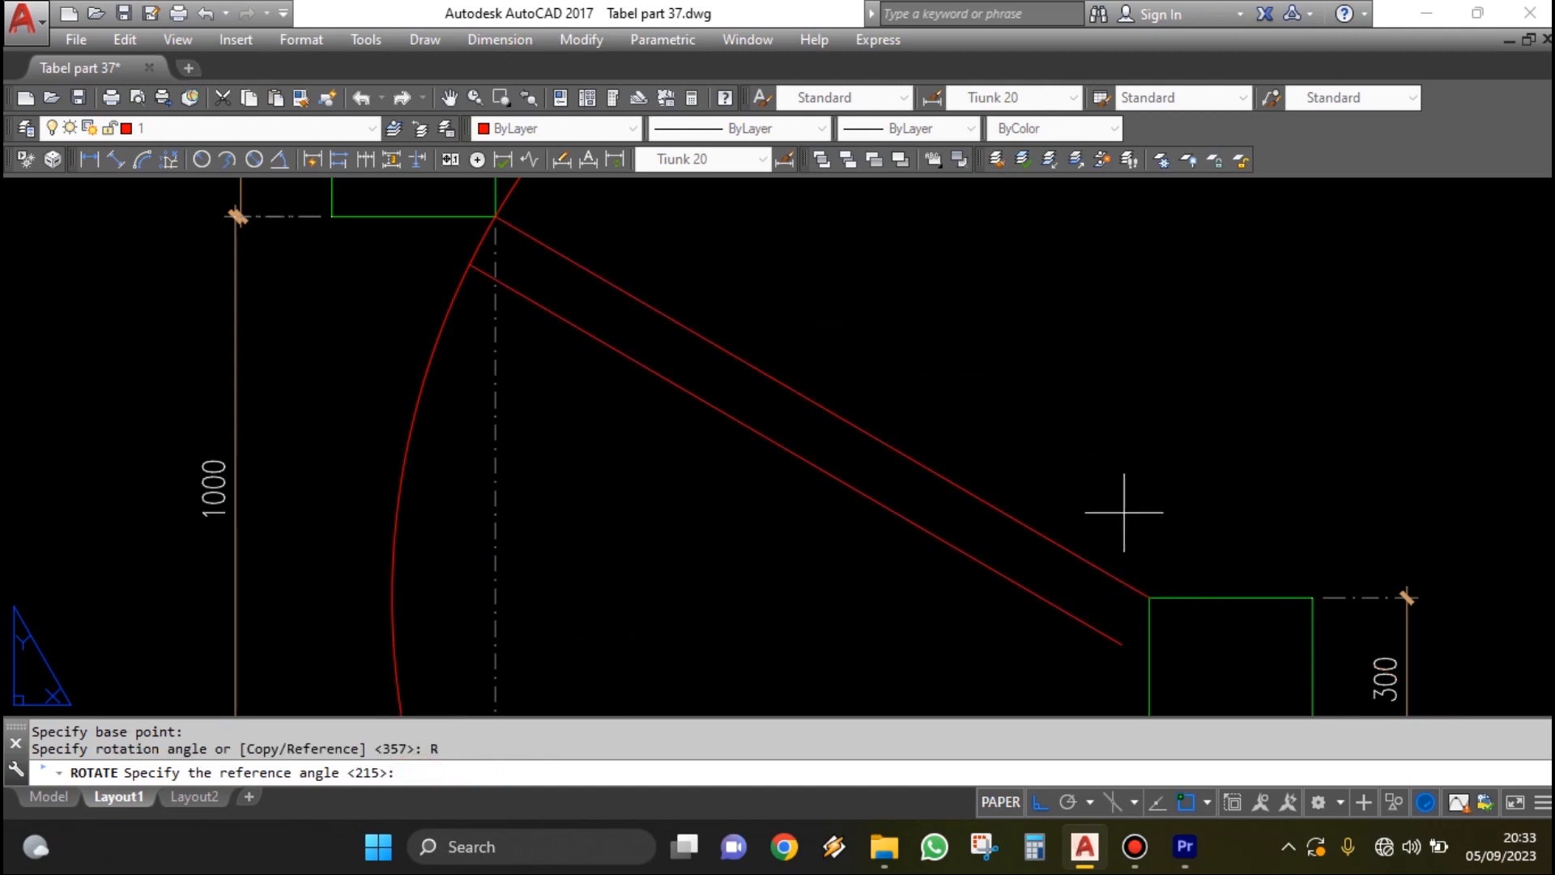
{"action": "left_click", "coordinate": [1116, 570]}
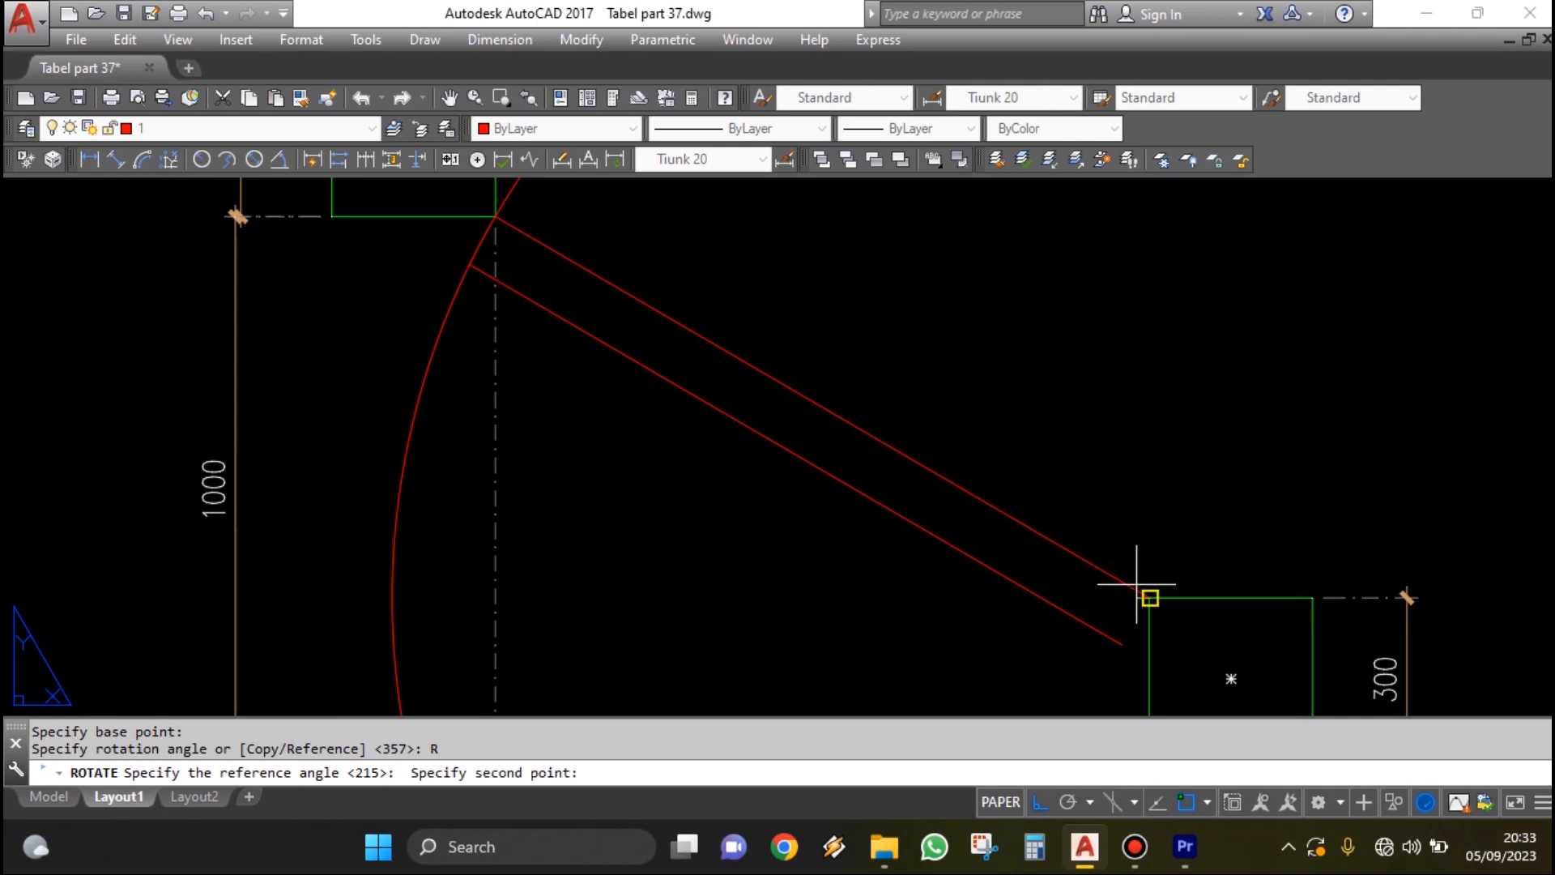
{"action": "scroll", "coordinate": [510, 259], "scroll_direction": "up", "scroll_amount": 5}
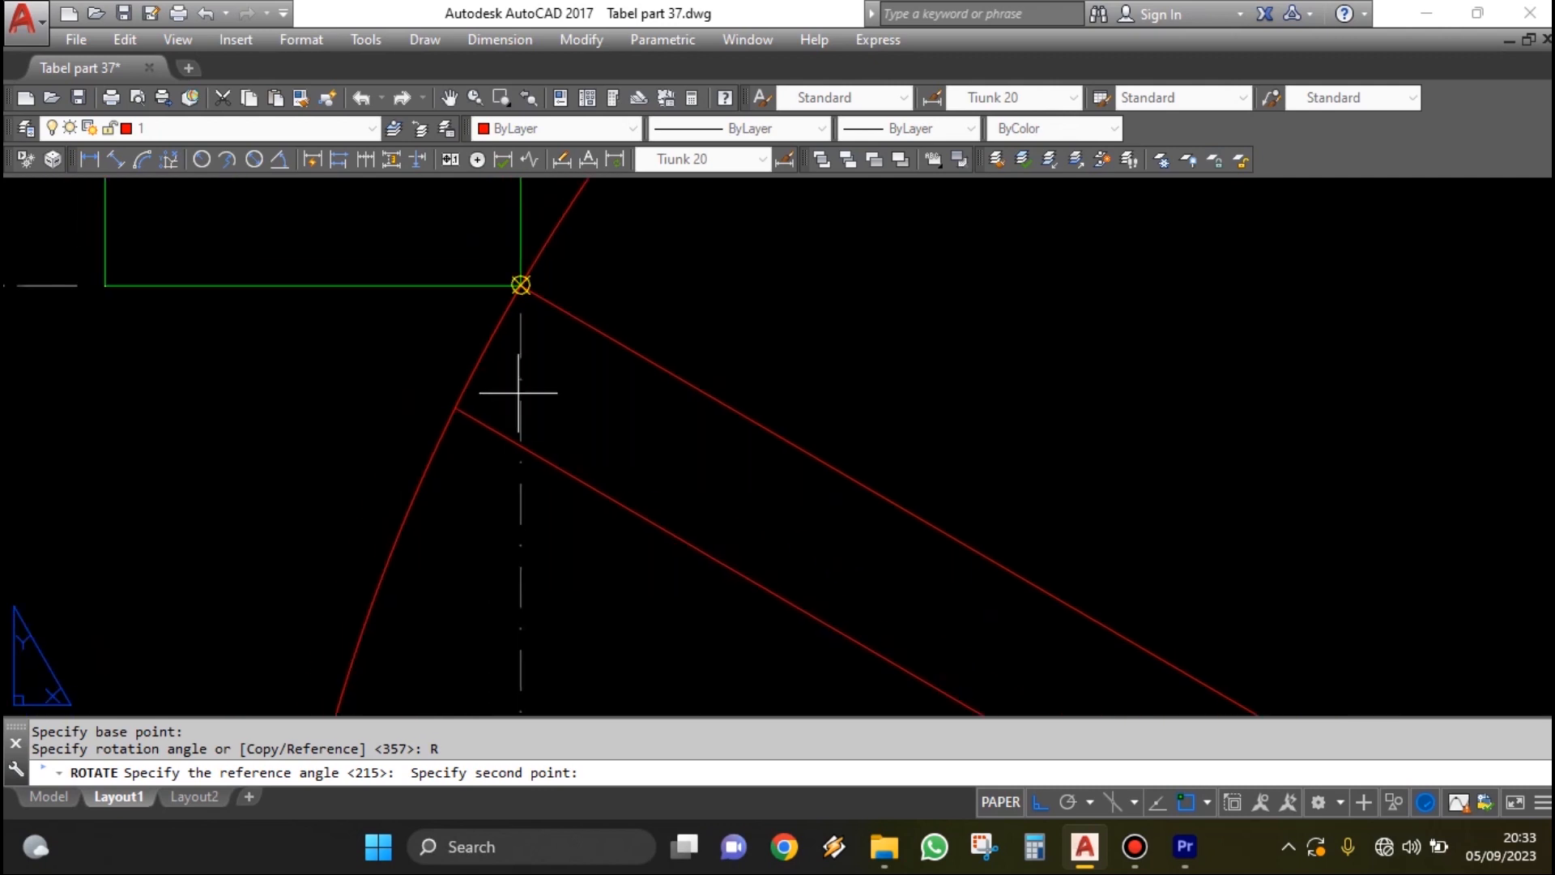
{"action": "left_click", "coordinate": [460, 436]}
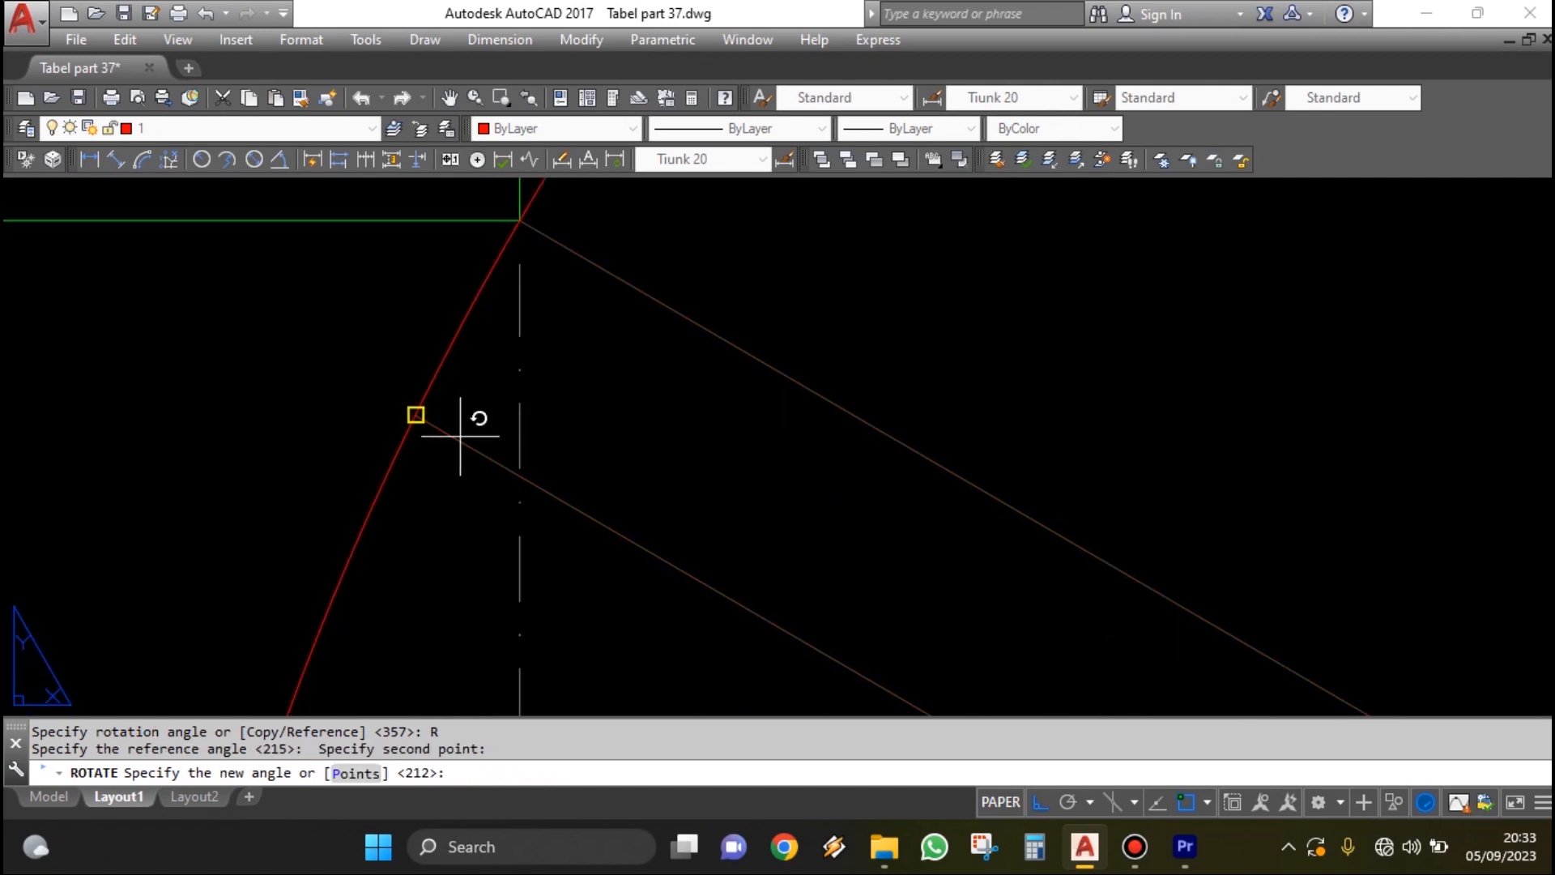
{"action": "left_click", "coordinate": [559, 243]}
- Erase the construction circle around the two squares
{"action": "scroll", "coordinate": [611, 365], "scroll_direction": "down", "scroll_amount": 5}
{"action": "scroll", "coordinate": [826, 500], "scroll_direction": "up", "scroll_amount": 4}
{"action": "scroll", "coordinate": [674, 424], "scroll_direction": "down", "scroll_amount": 3}
{"action": "middle_click_drag", "start_coordinate": [674, 425], "coordinate": [703, 475]}
{"action": "scroll", "coordinate": [714, 421], "scroll_direction": "down", "scroll_amount": 2}
{"action": "type", "text": "e"}
{"action": "key", "text": "space"}
{"action": "left_click", "coordinate": [1045, 407]}
{"action": "left_click", "coordinate": [878, 420]}
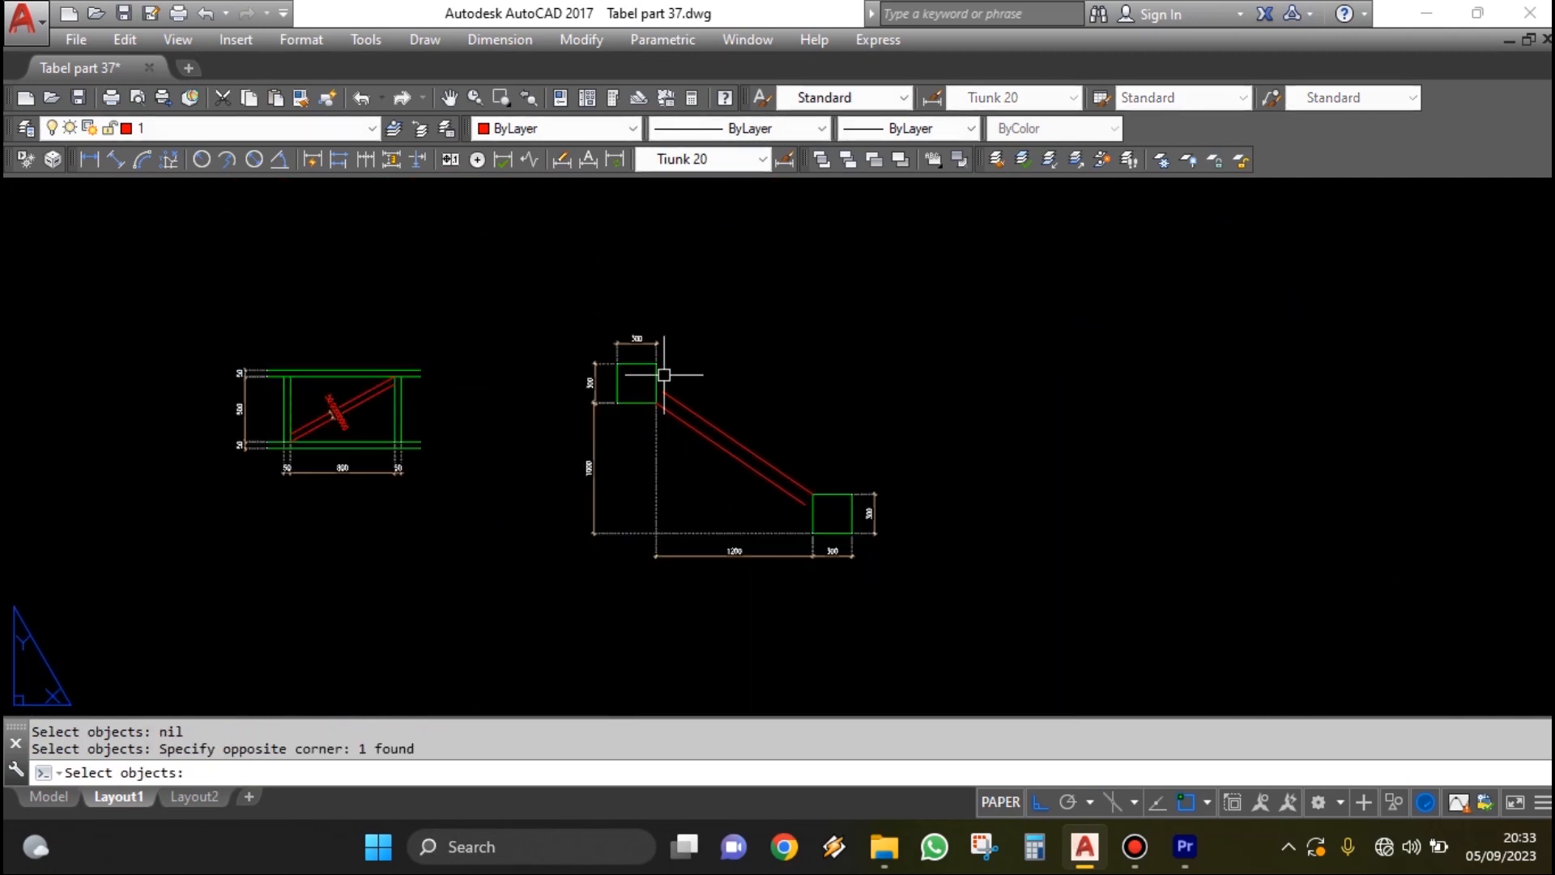
{"action": "key", "text": "space"}
- Extend the upper diagonal to the right side of the upper square
{"action": "scroll", "coordinate": [662, 387], "scroll_direction": "up", "scroll_amount": 5}
{"action": "type", "text": "ex"}
{"action": "key", "text": "space"}
{"action": "left_click", "coordinate": [639, 357]}
{"action": "left_click", "coordinate": [614, 372]}
{"action": "key", "text": "space"}
{"action": "left_click", "coordinate": [673, 416]}
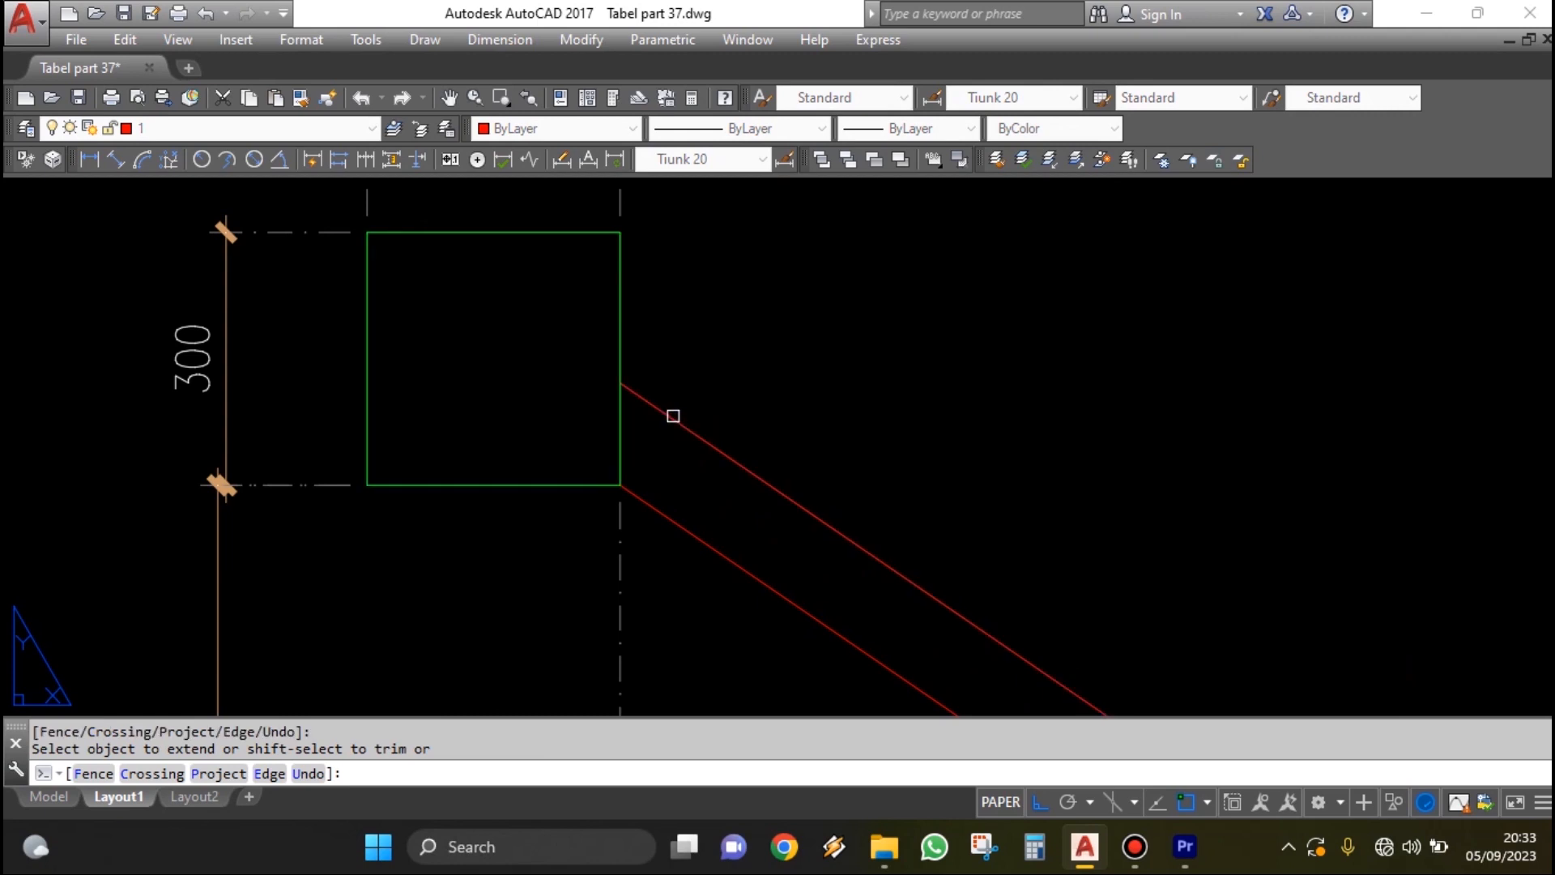
{"action": "key", "text": "space"}
- Extend the lower diagonal to the left side of the lower square
{"action": "scroll", "coordinate": [673, 415], "scroll_direction": "down", "scroll_amount": 5}
{"action": "scroll", "coordinate": [870, 486], "scroll_direction": "up", "scroll_amount": 3}
{"action": "middle_click_drag", "start_coordinate": [826, 474], "coordinate": [842, 519]}
{"action": "scroll", "coordinate": [891, 557], "scroll_direction": "up", "scroll_amount": 4}
{"action": "type", "text": "ex"}
{"action": "key", "text": "space"}
{"action": "left_click", "coordinate": [996, 597]}
{"action": "left_click", "coordinate": [951, 520]}
{"action": "key", "text": "space"}
{"action": "left_click", "coordinate": [858, 543]}
{"action": "scroll", "coordinate": [884, 460], "scroll_direction": "down", "scroll_amount": 6}
{"action": "scroll", "coordinate": [810, 508], "scroll_direction": "up", "scroll_amount": 1}
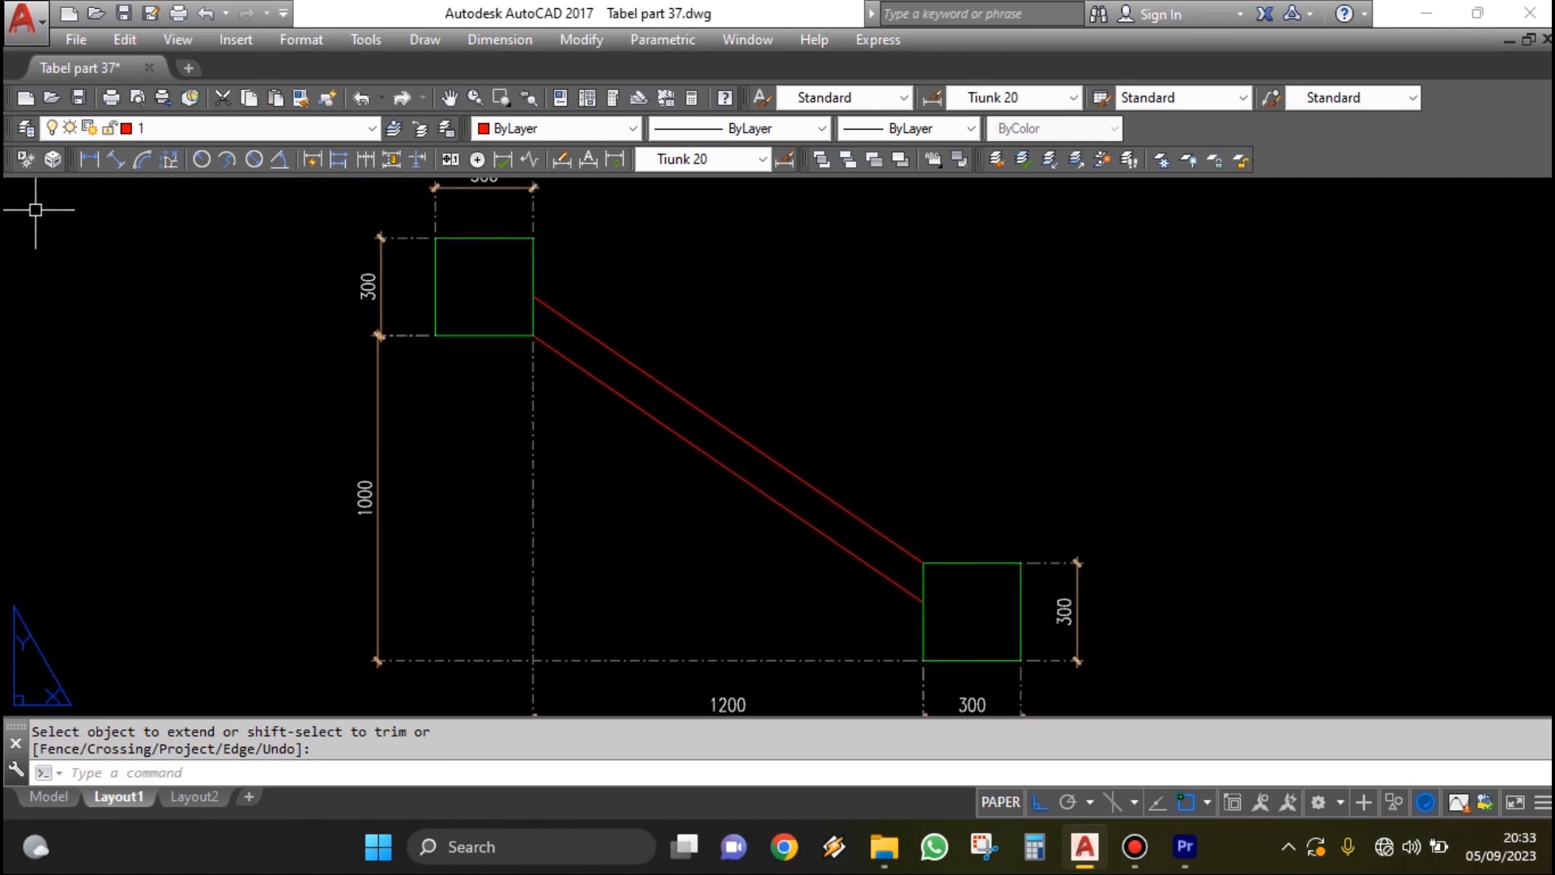
- Add an aligned dimension for the perpendicular distance between the two diagonals joining the squares
{"action": "left_click", "coordinate": [115, 159]}
{"action": "scroll", "coordinate": [695, 444], "scroll_direction": "up", "scroll_amount": 4}
{"action": "left_click", "coordinate": [823, 441]}
{"action": "left_click", "coordinate": [749, 466]}
{"action": "left_click", "coordinate": [713, 458]}
{"action": "scroll", "coordinate": [720, 454], "scroll_direction": "down", "scroll_amount": 5}
{"action": "scroll", "coordinate": [729, 444], "scroll_direction": "down", "scroll_amount": 3}
{"action": "scroll", "coordinate": [534, 430], "scroll_direction": "up", "scroll_amount": 3}
- Match the new diagonal spacing dimension's properties to the 50 spacing dimension on the first drawing's diagonals
{"action": "type", "text": "ma"}
{"action": "key", "text": "Return"}
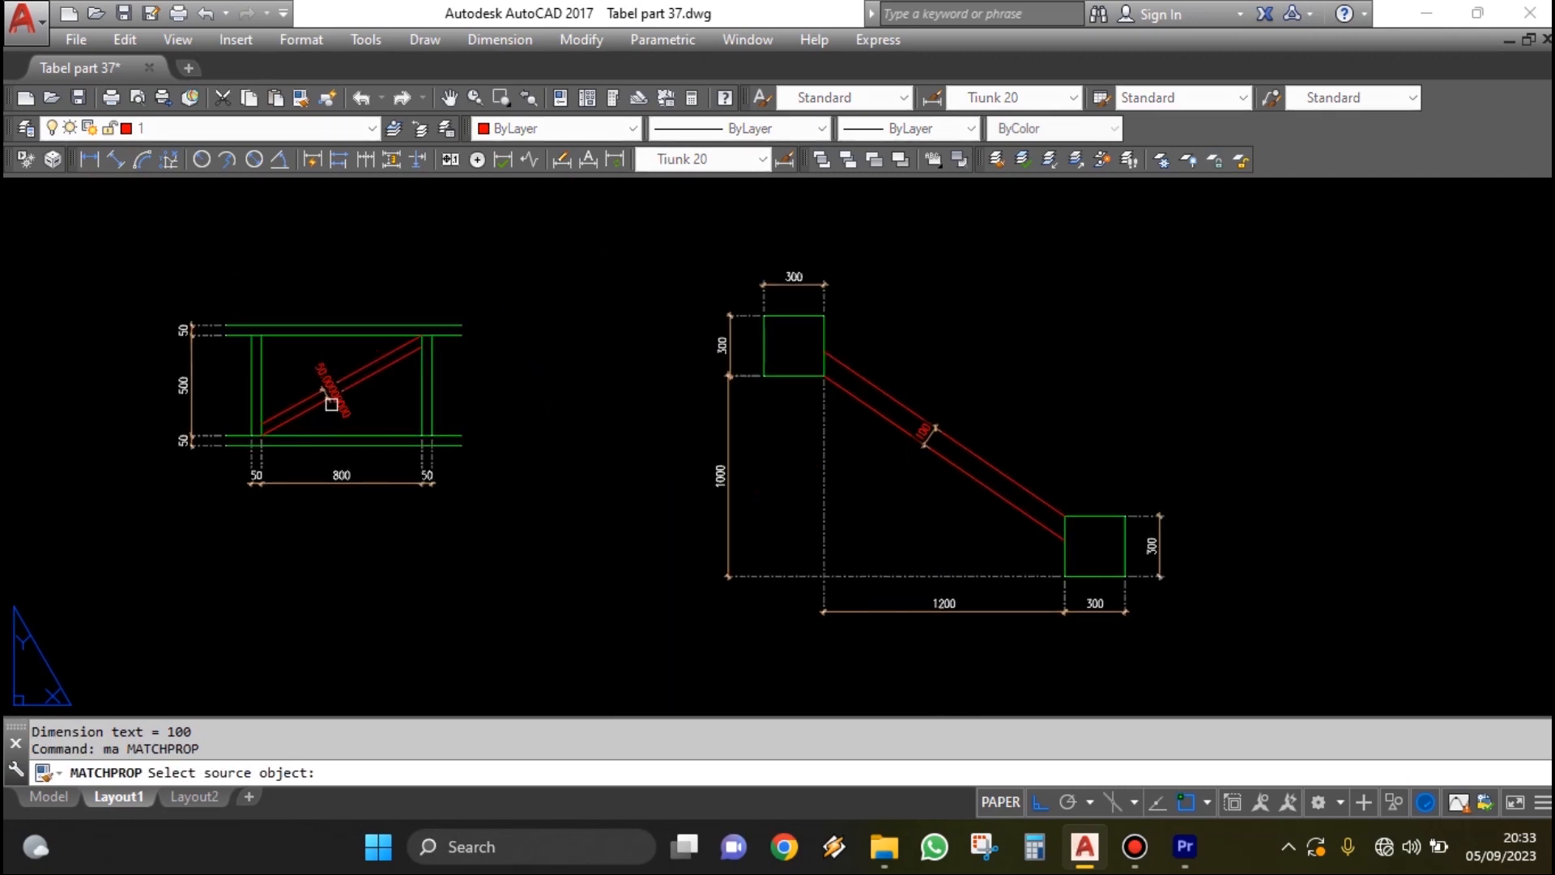
{"action": "left_click", "coordinate": [332, 403]}
{"action": "scroll", "coordinate": [794, 437], "scroll_direction": "up", "scroll_amount": 4}
{"action": "left_click", "coordinate": [997, 421]}
{"action": "key", "text": "Return"}
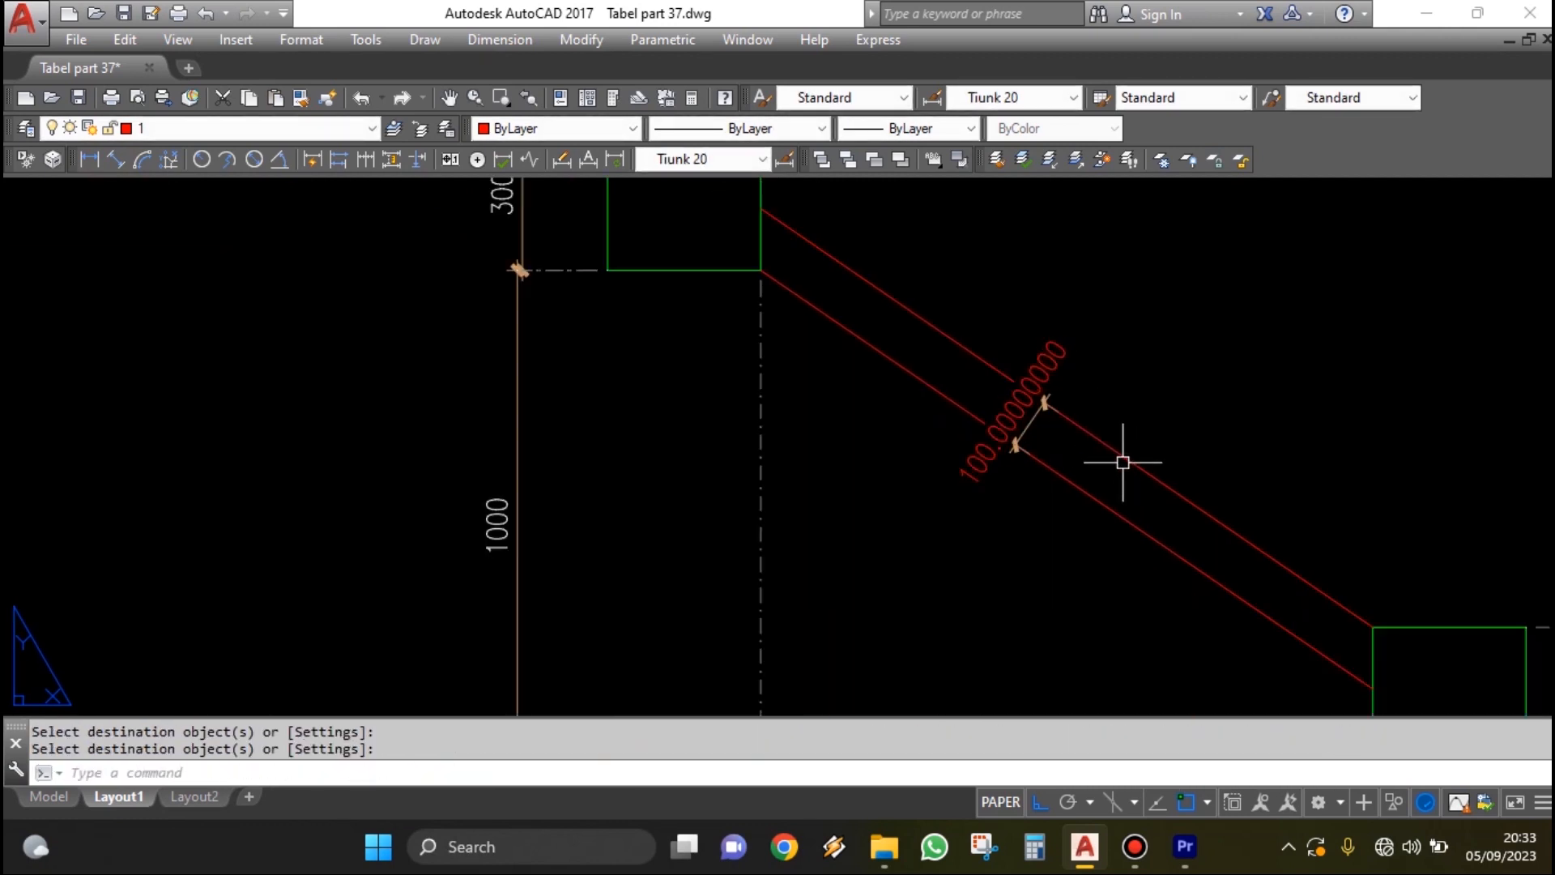
{"action": "key", "text": "Escape"}
{"action": "scroll", "coordinate": [1122, 462], "scroll_direction": "down", "scroll_amount": 5}
- Review both finished drawings, checking the diagonals' ends at the corners and their spacing dimensions
{"action": "type", "text": "z"}
{"action": "key", "text": "Return"}
{"action": "type", "text": "e"}
{"action": "key", "text": "Return"}
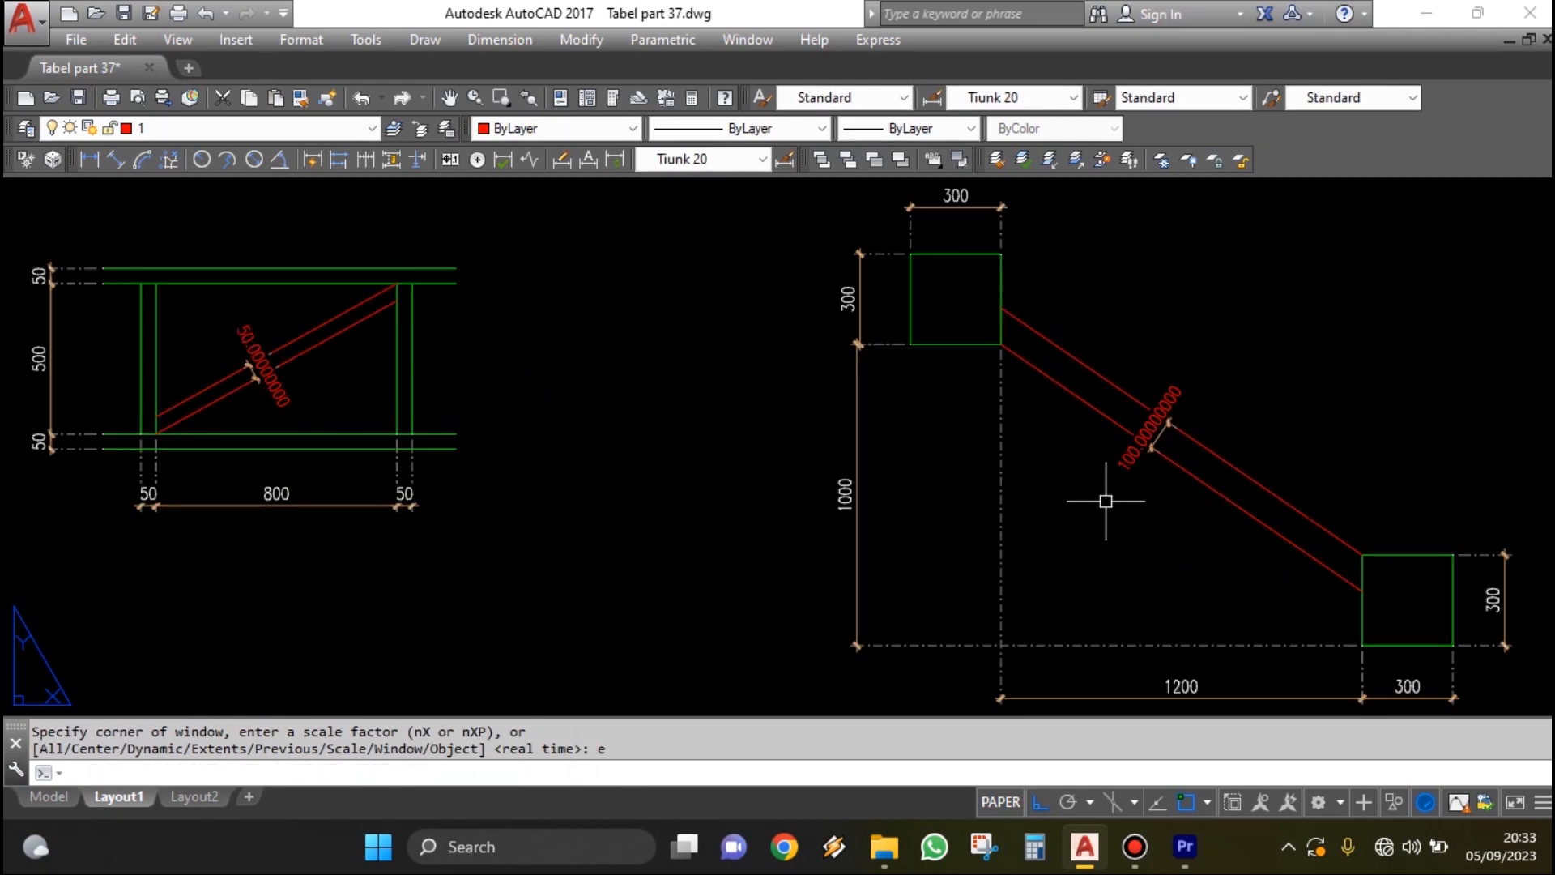
{"action": "key", "text": "Escape"}
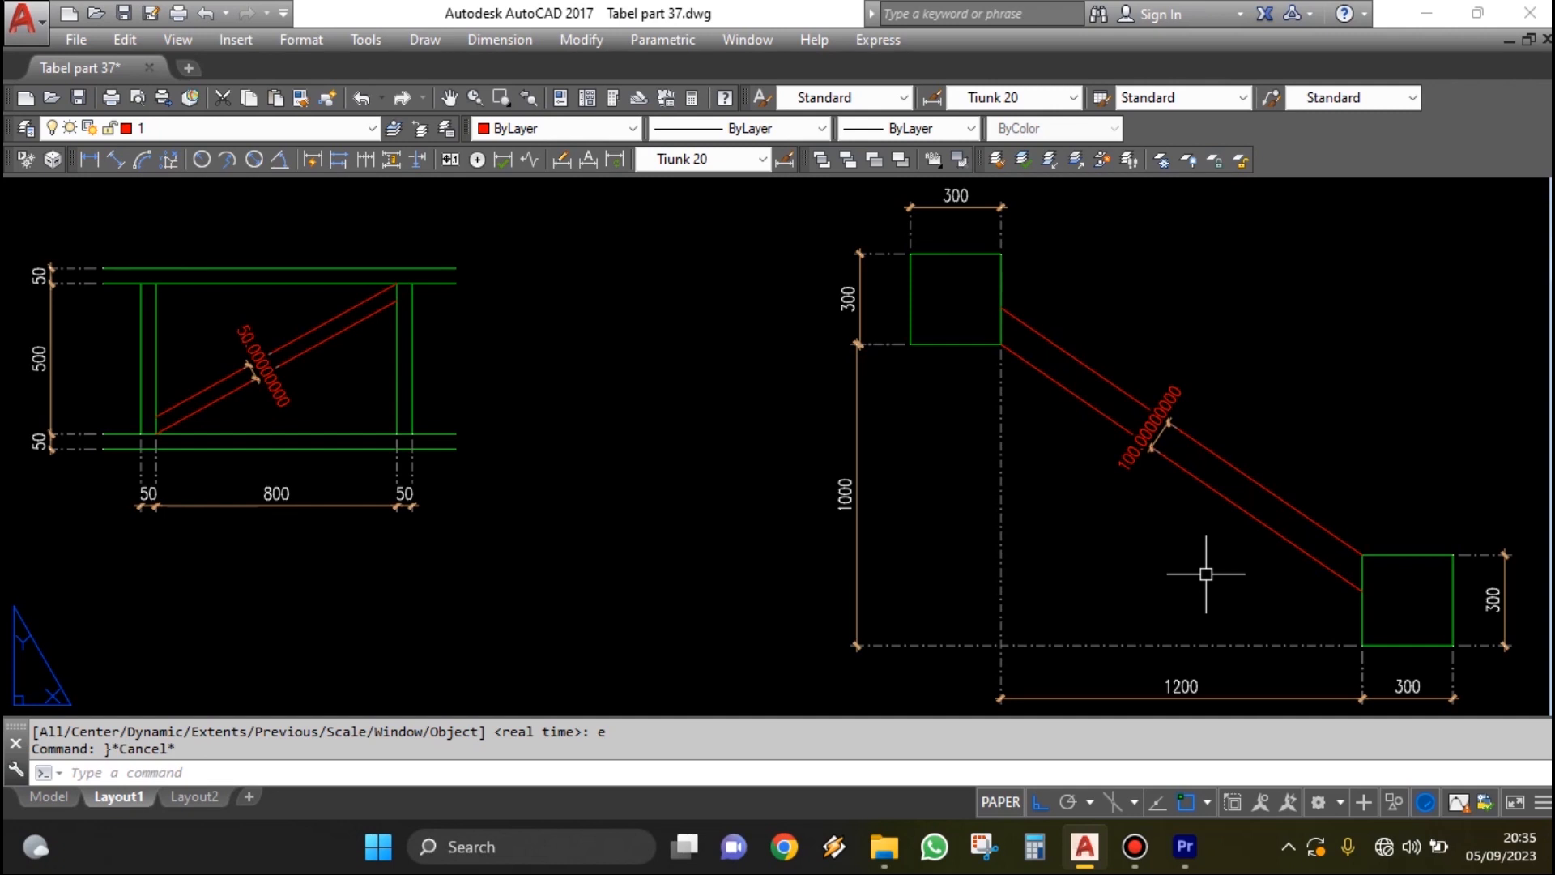
{"action": "middle_click_drag", "start_coordinate": [1256, 494], "coordinate": [1088, 448]}
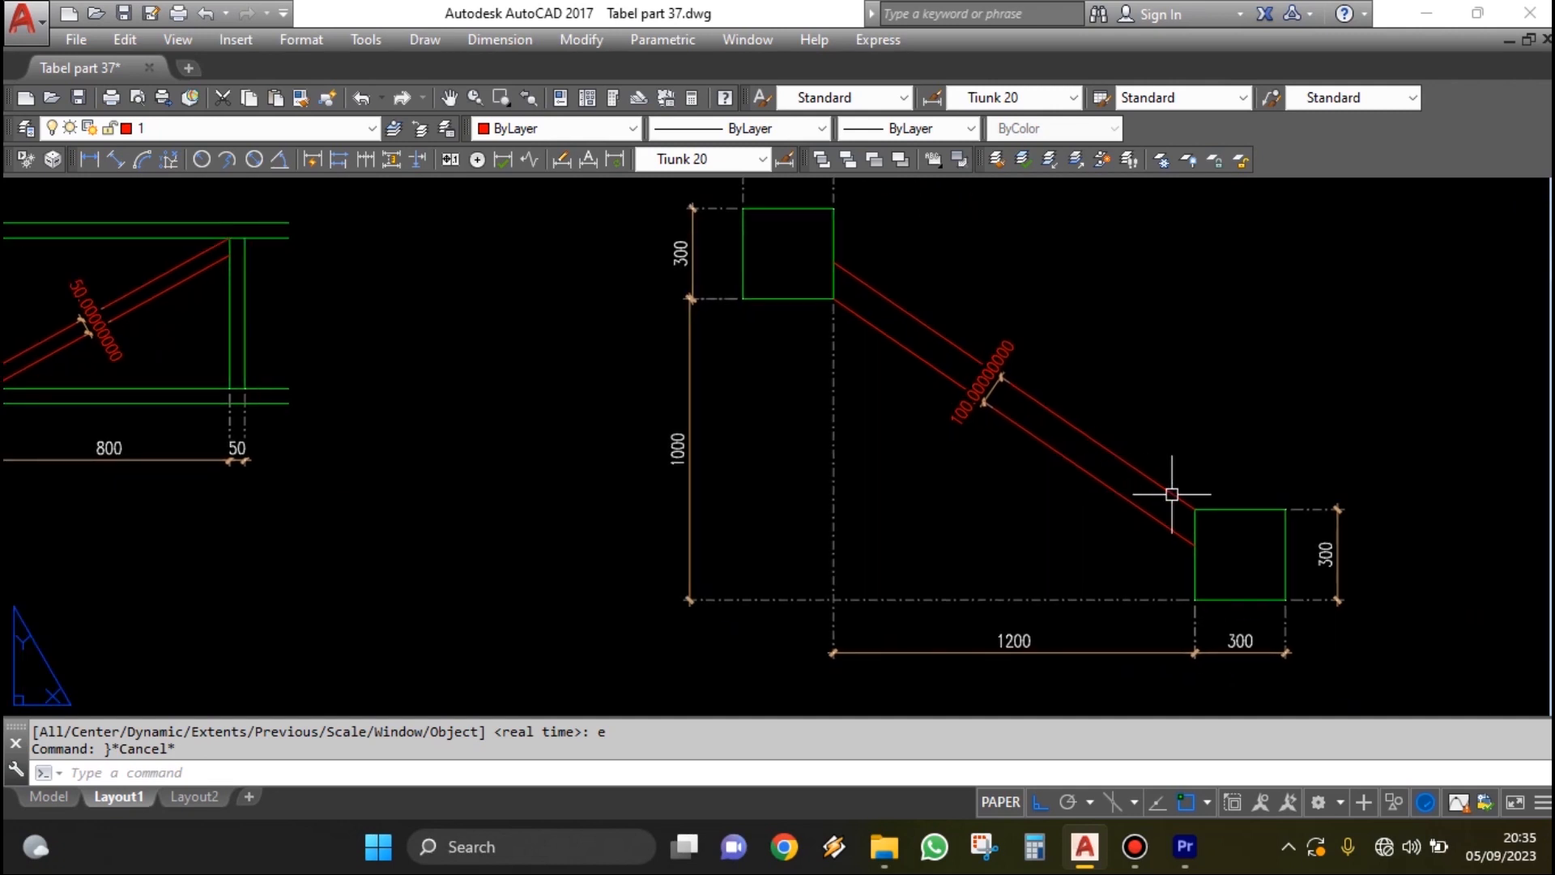
{"action": "scroll", "coordinate": [1171, 493], "scroll_direction": "down", "scroll_amount": 2}
{"action": "scroll", "coordinate": [1210, 502], "scroll_direction": "up", "scroll_amount": 2}
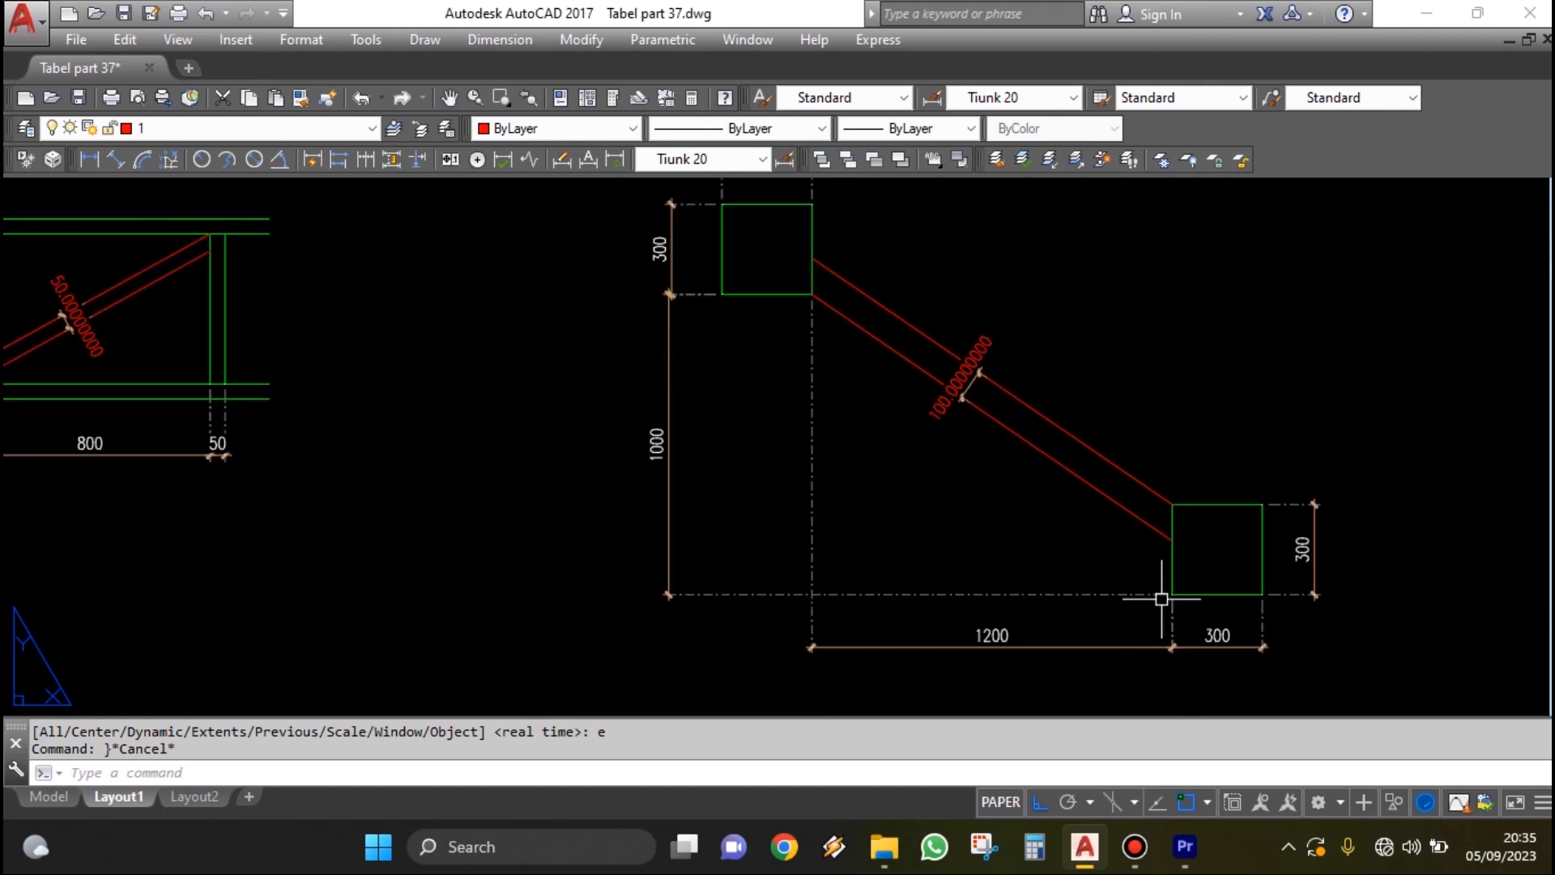
{"action": "scroll", "coordinate": [1237, 483], "scroll_direction": "down", "scroll_amount": 1}
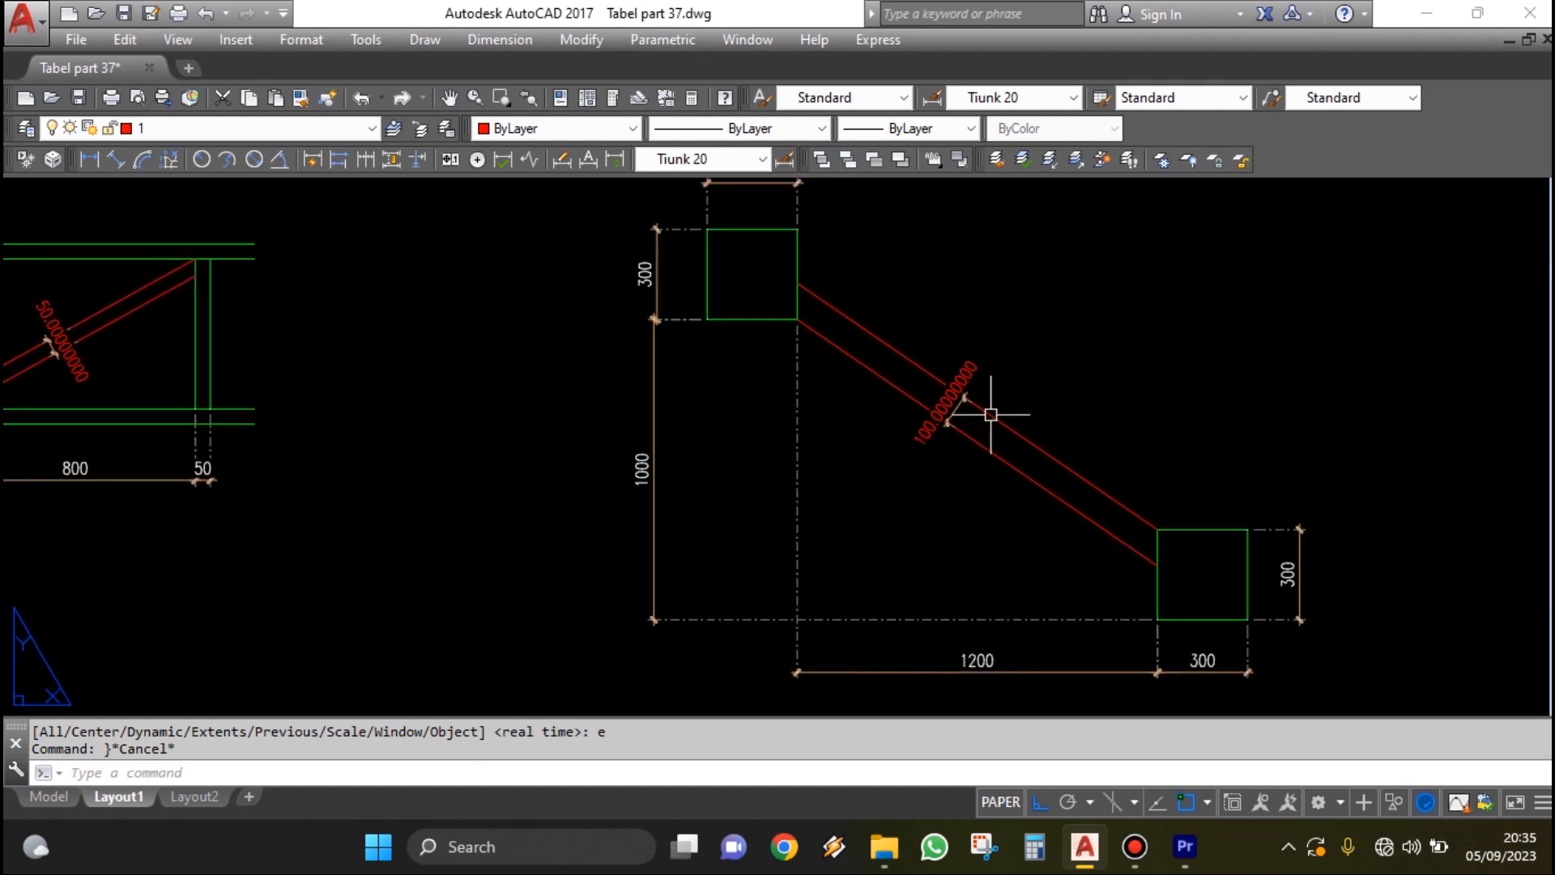
{"action": "scroll", "coordinate": [891, 438], "scroll_direction": "down", "scroll_amount": 1}
{"action": "scroll", "coordinate": [464, 378], "scroll_direction": "up", "scroll_amount": 2}
{"action": "middle_click_drag", "start_coordinate": [569, 404], "coordinate": [861, 433]}
{"action": "middle_click_drag", "start_coordinate": [672, 348], "coordinate": [790, 409]}
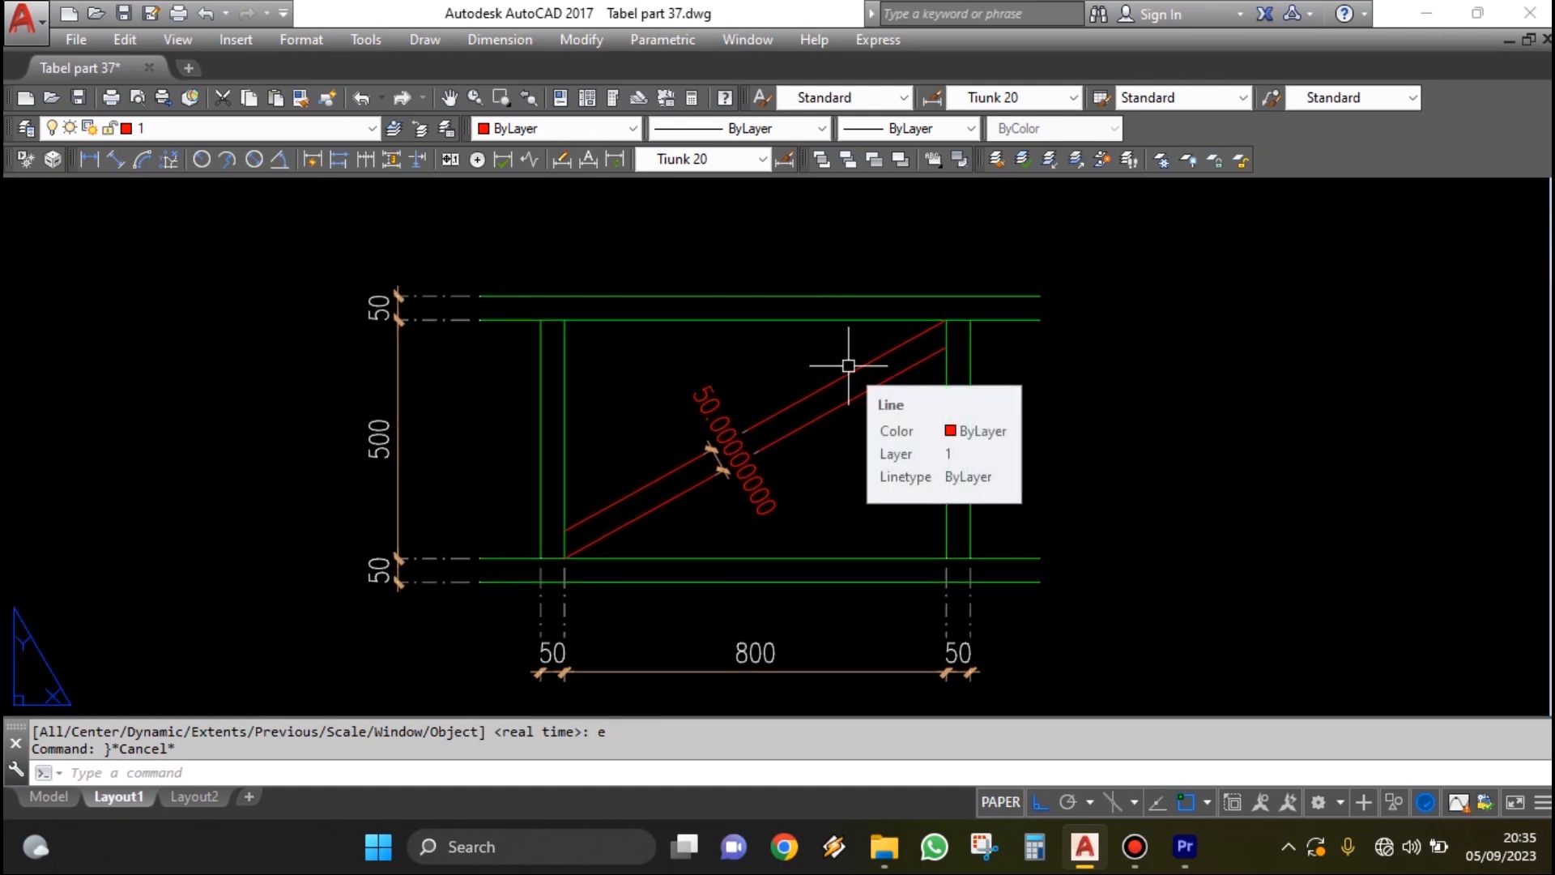
{"action": "scroll", "coordinate": [848, 365], "scroll_direction": "down", "scroll_amount": 2}
{"action": "scroll", "coordinate": [905, 385], "scroll_direction": "up", "scroll_amount": 1}
{"action": "middle_click_drag", "start_coordinate": [906, 386], "coordinate": [634, 349]}
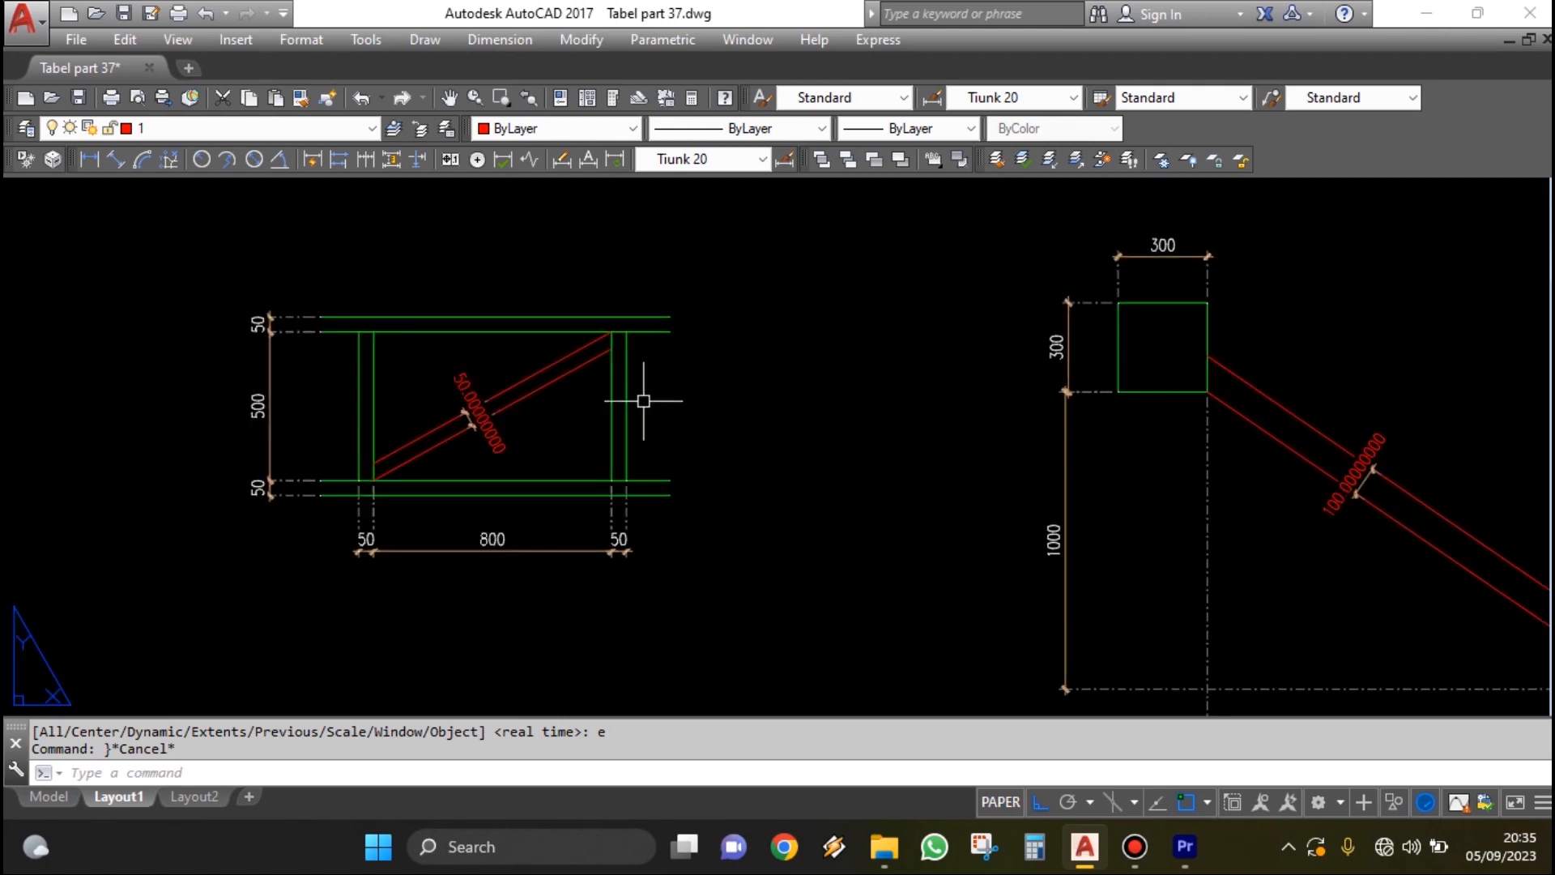
{"action": "scroll", "coordinate": [542, 407], "scroll_direction": "down", "scroll_amount": 1}
{"action": "scroll", "coordinate": [847, 504], "scroll_direction": "up", "scroll_amount": 1}
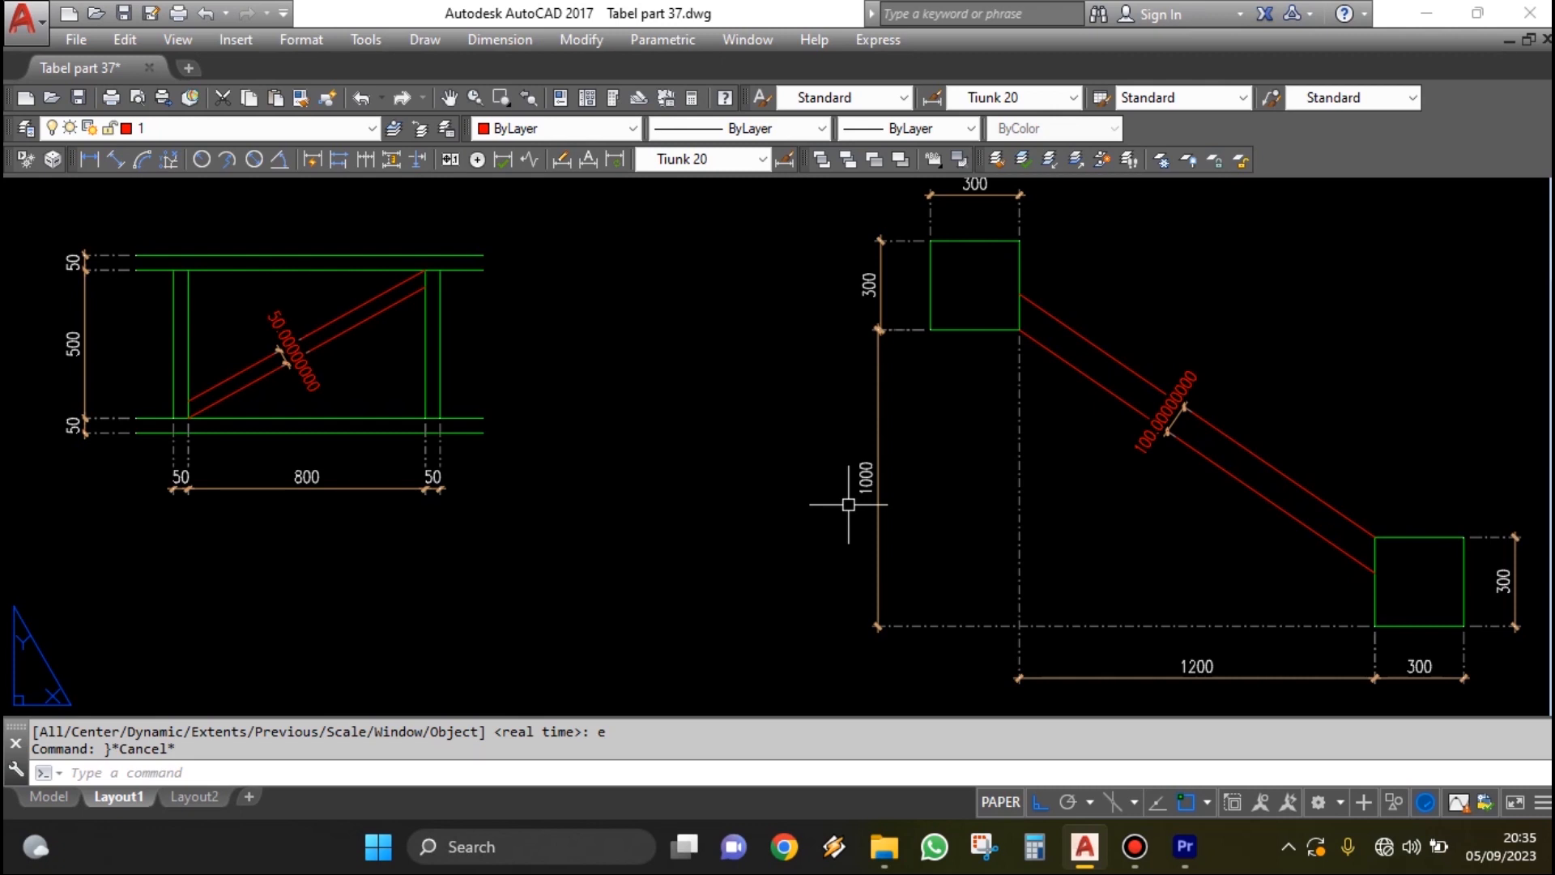
{"action": "scroll", "coordinate": [753, 497], "scroll_direction": "up", "scroll_amount": 1}
{"action": "scroll", "coordinate": [829, 476], "scroll_direction": "down", "scroll_amount": 1}
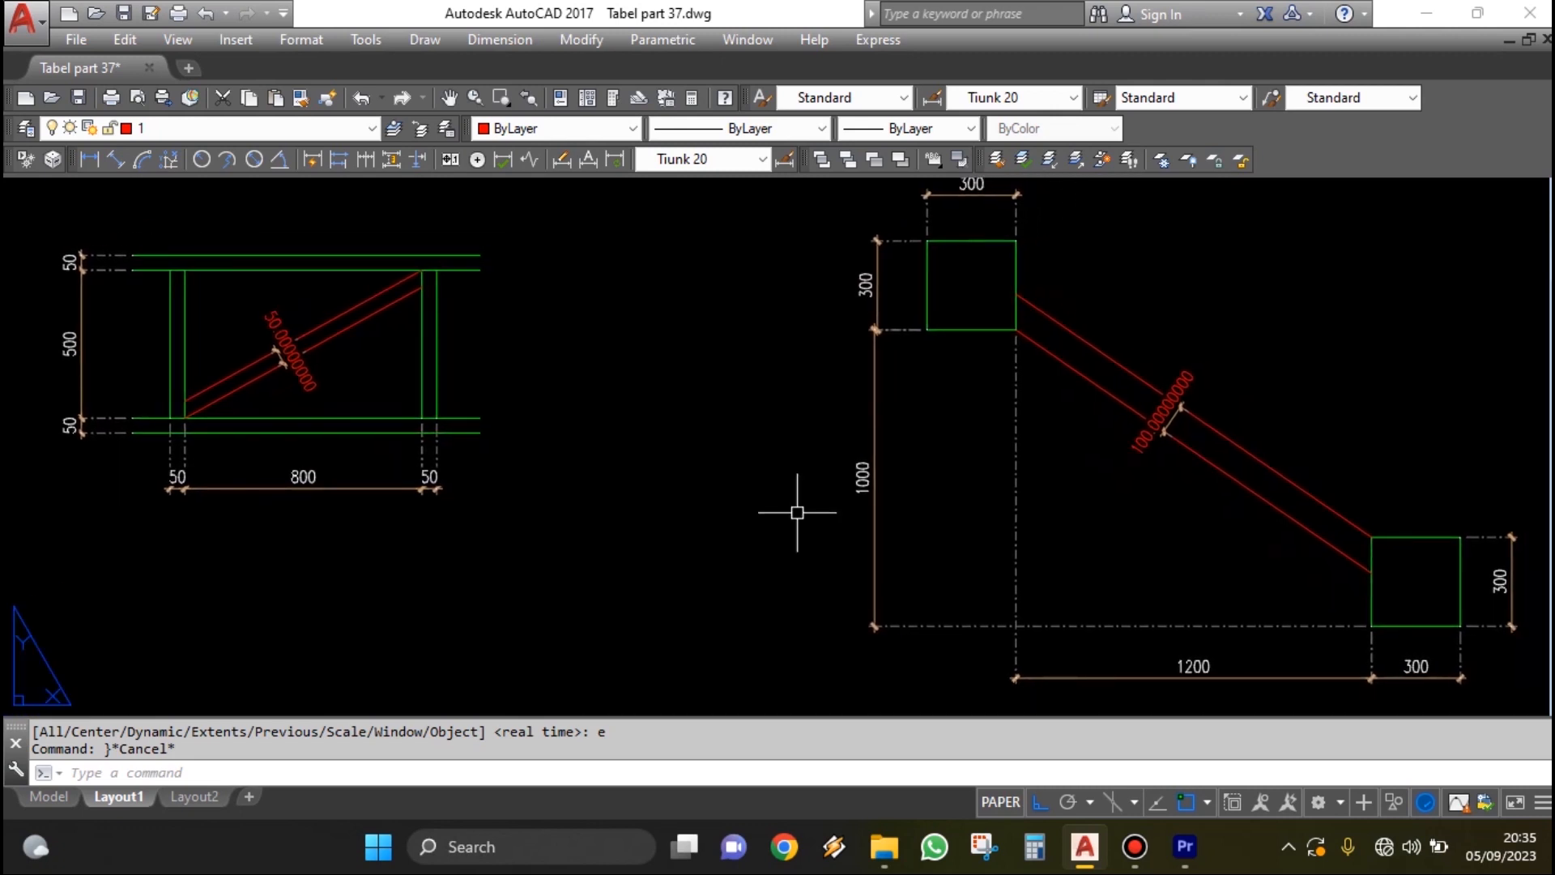